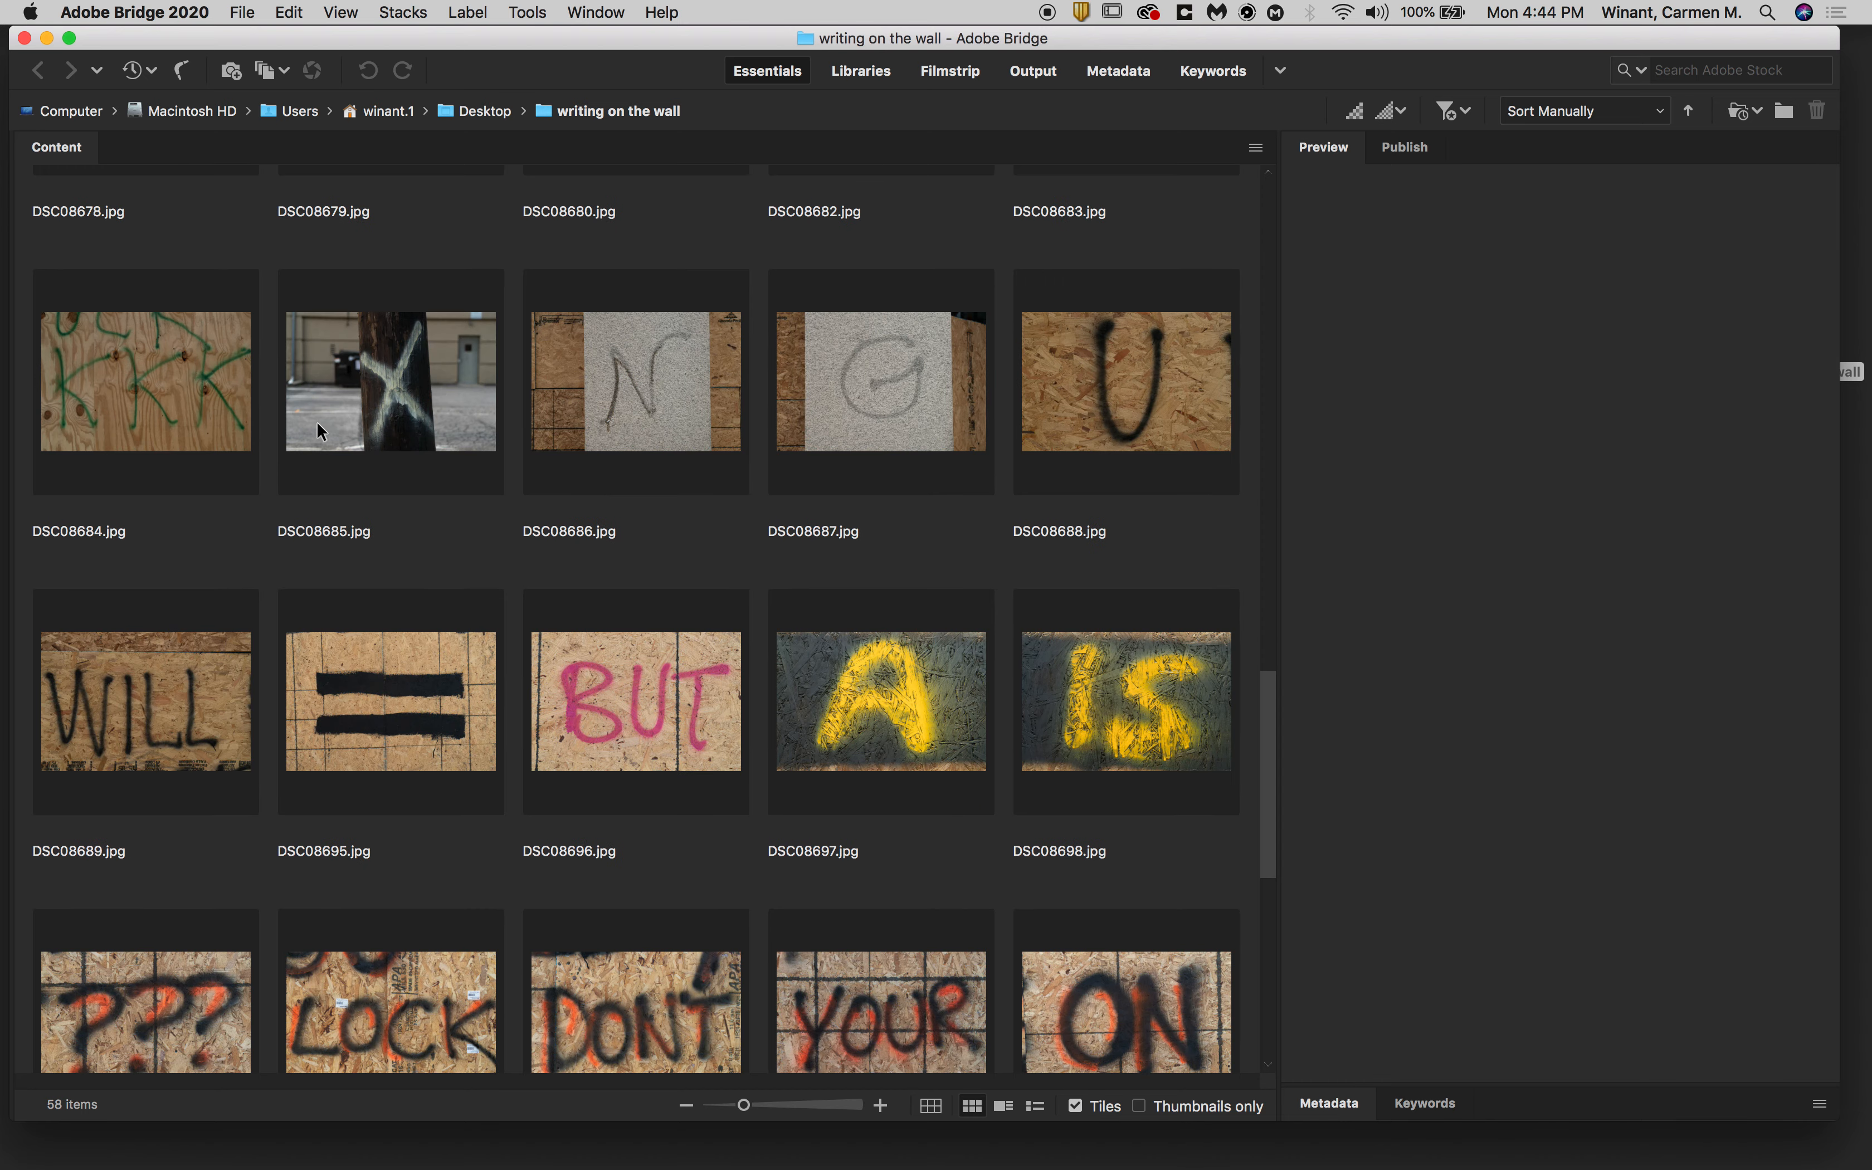
- Widen the preview area and preview the photos one after another from DSC08642.jpg through DSC08649.jpg
{"action": "scroll", "coordinate": [322, 431], "scroll_direction": "up", "scroll_amount": 15}
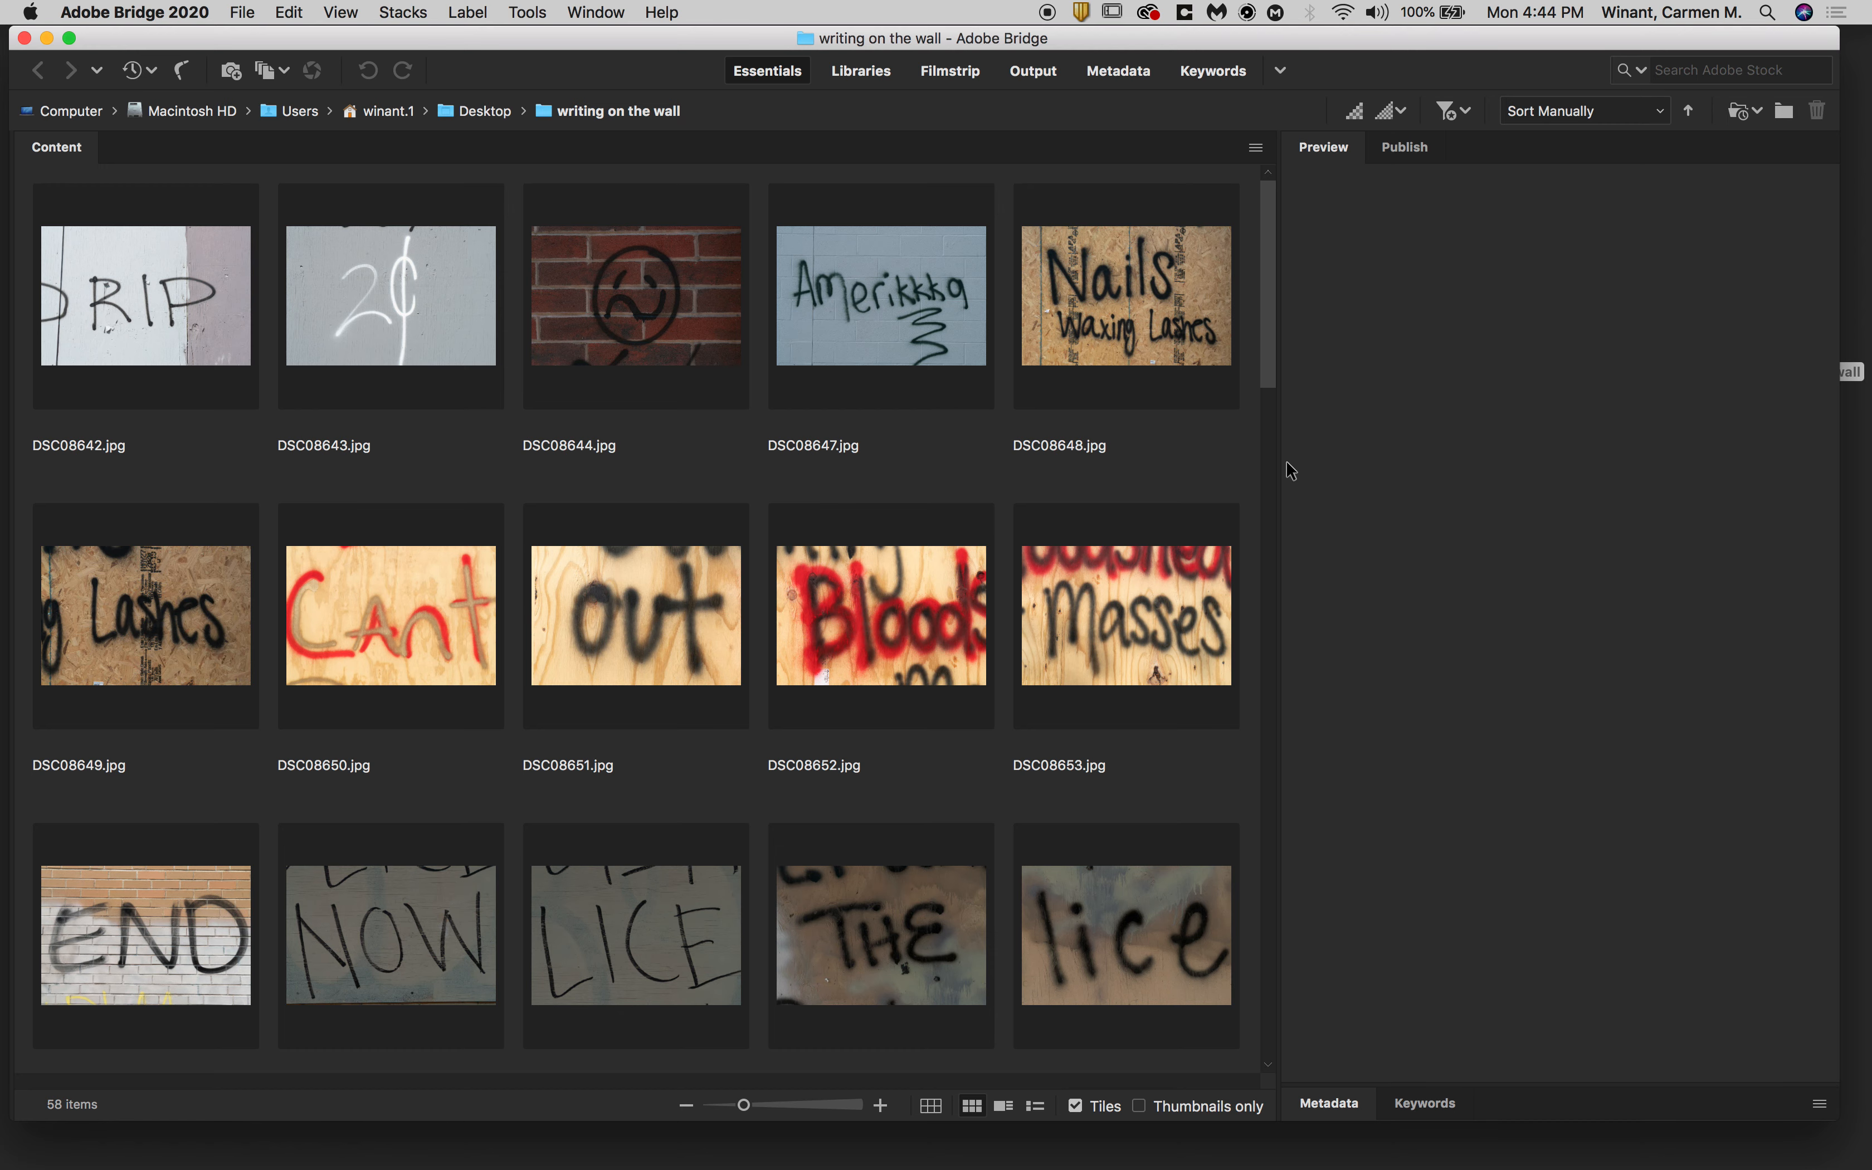
{"action": "left_click_drag", "start_coordinate": [1277, 488], "coordinate": [684, 540]}
{"action": "left_click", "coordinate": [148, 362]}
{"action": "key", "text": "Right"}
{"action": "key", "text": "Right"}
{"action": "key", "text": "Right"}
{"action": "key", "text": "Right"}
{"action": "key", "text": "Right"}
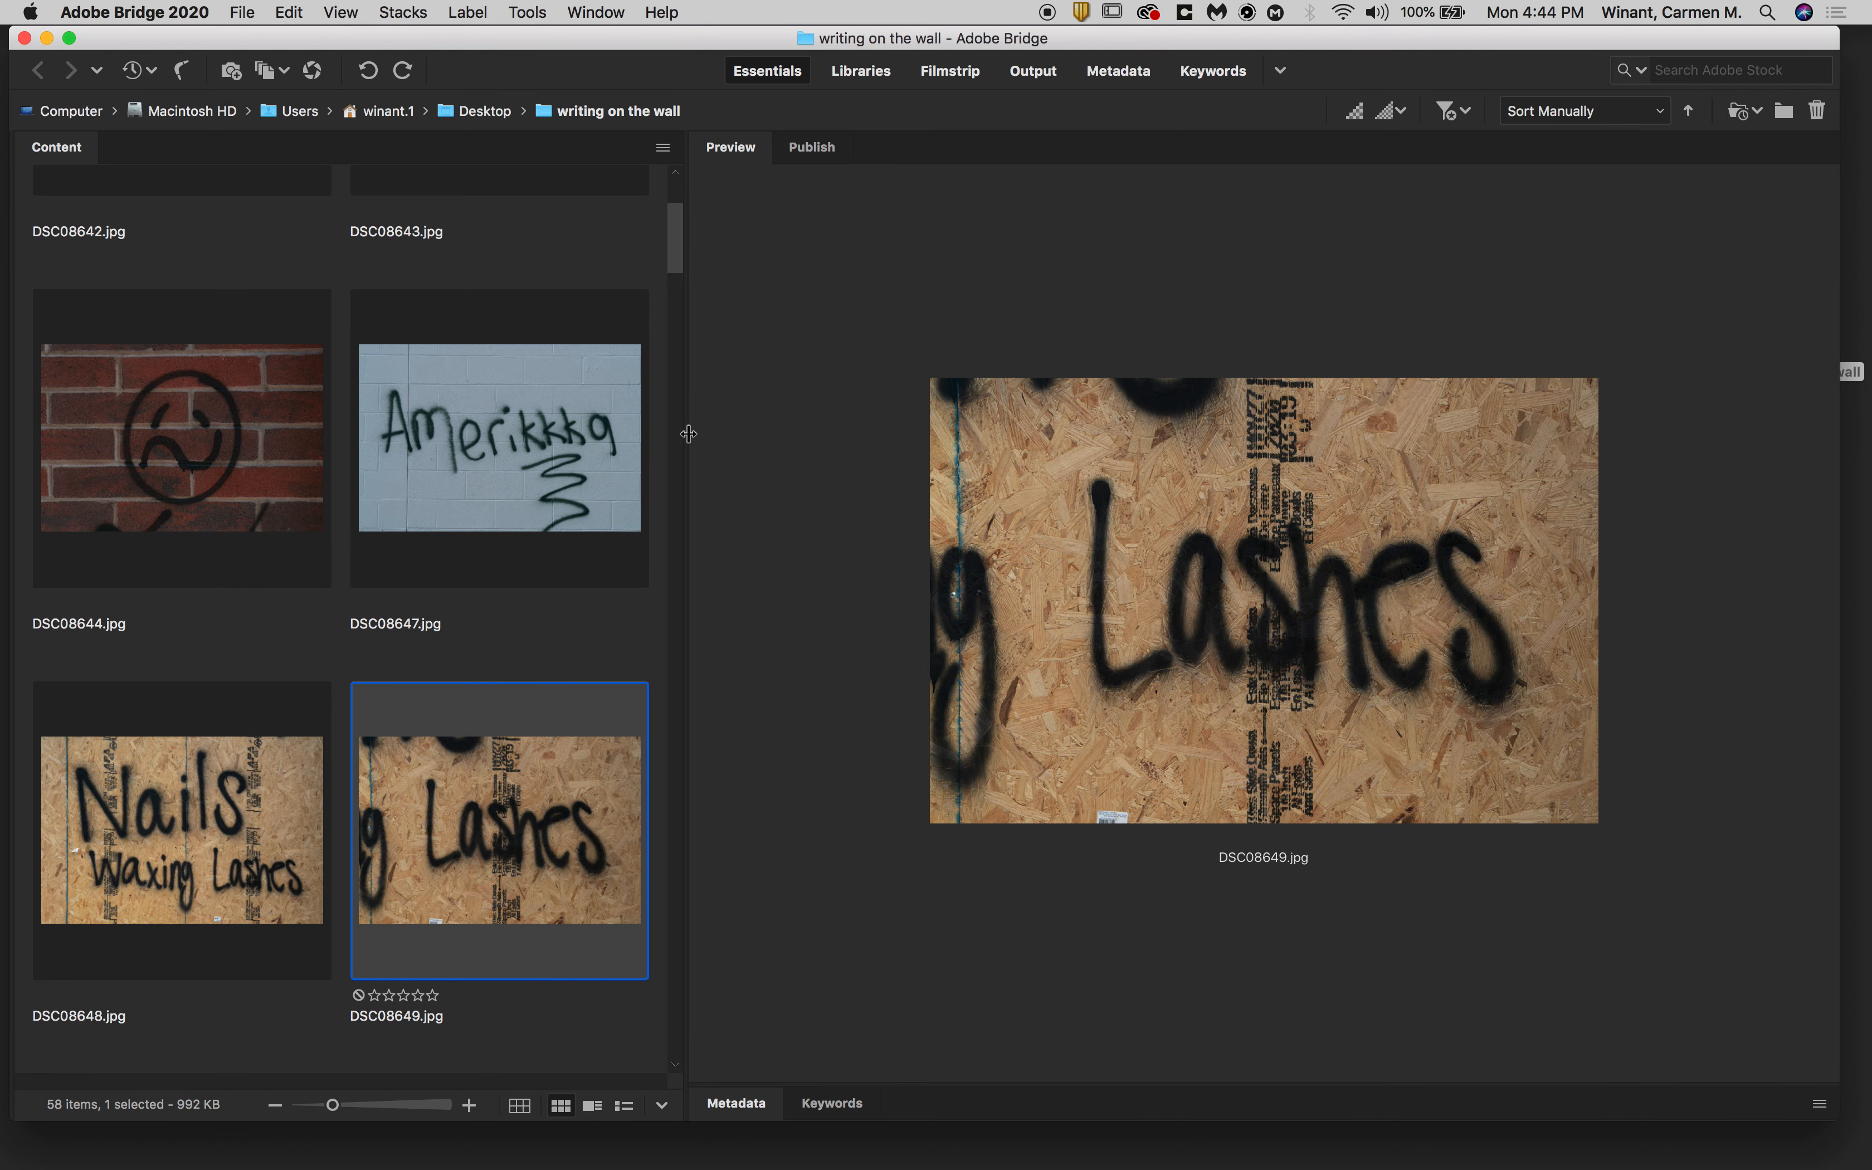
- Narrow the preview area to fit more thumbnails per row and preview the photos from DSC08644.jpg through DSC08648.jpg
{"action": "left_click_drag", "start_coordinate": [697, 431], "coordinate": [1214, 589]}
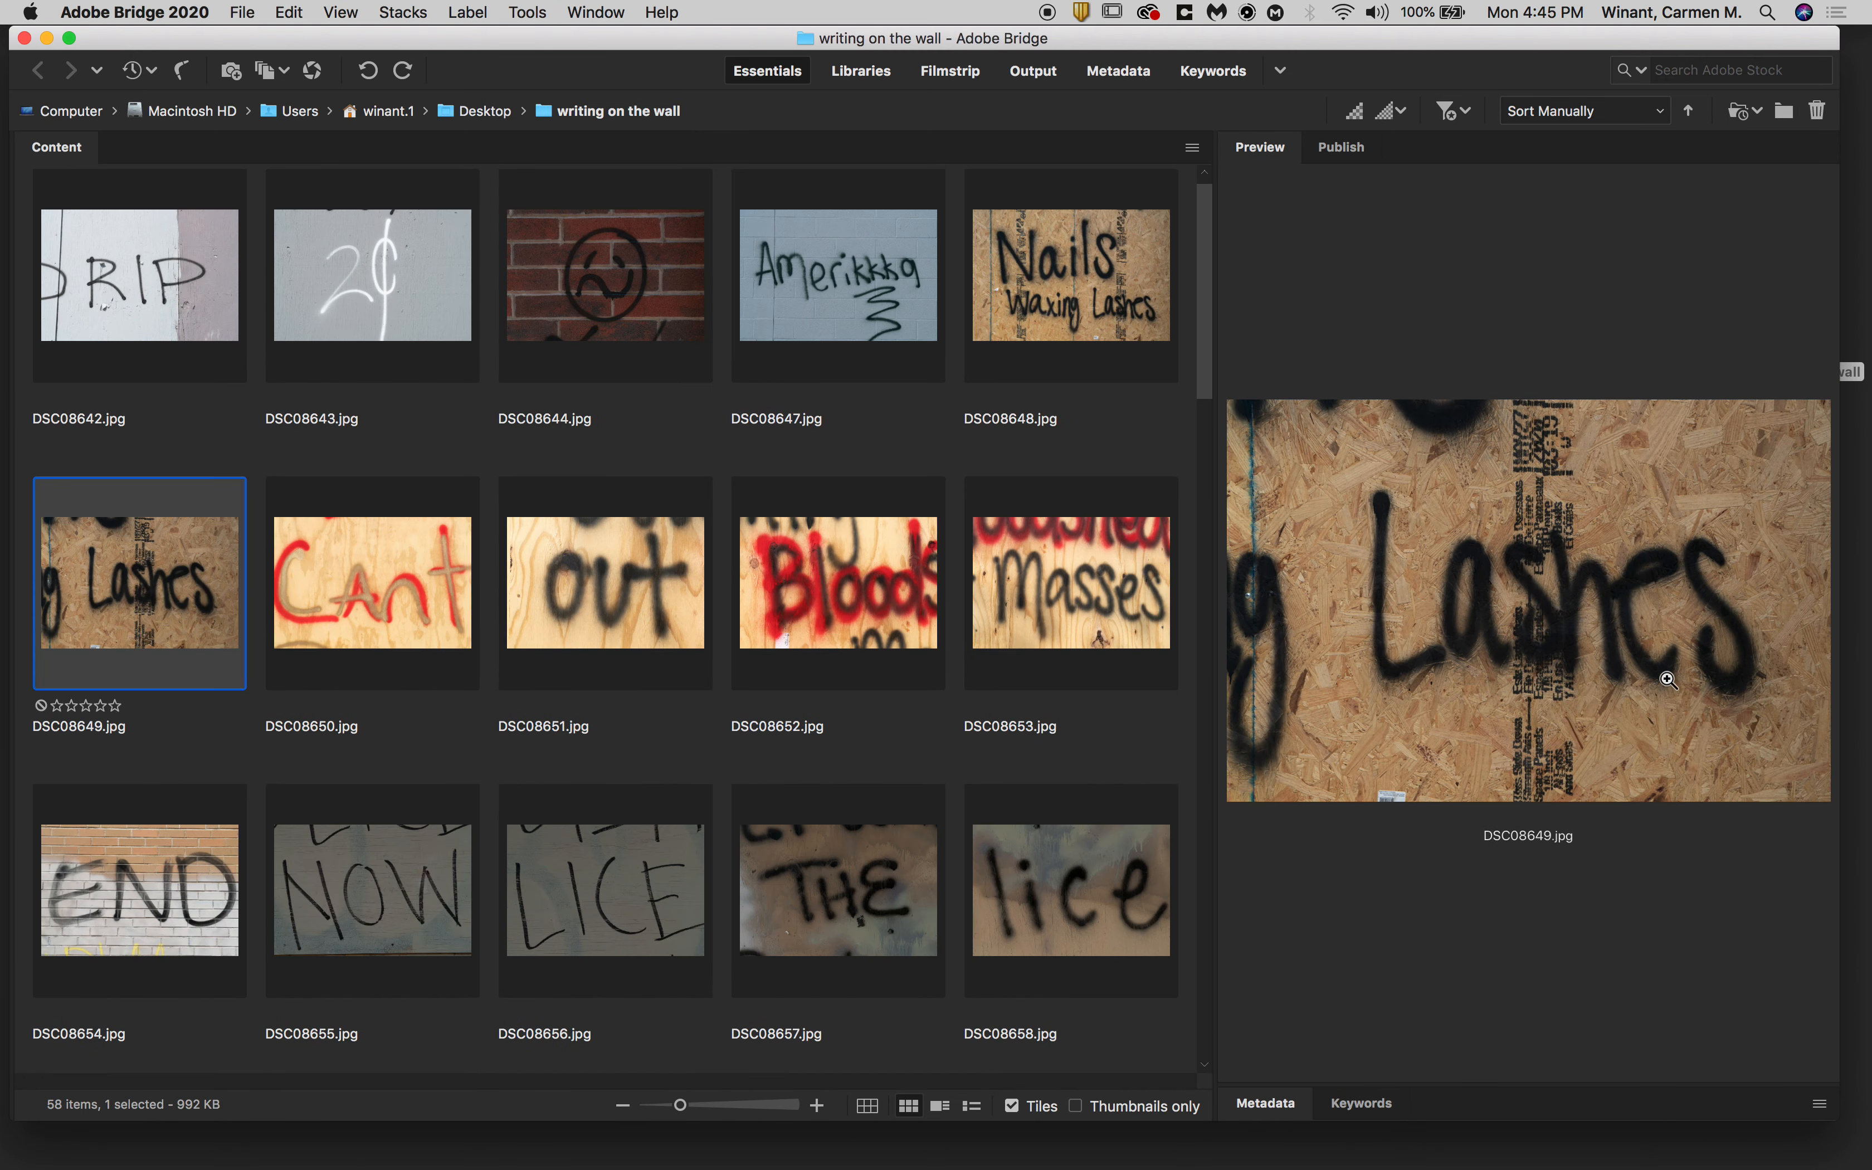
{"action": "left_click", "coordinate": [592, 298]}
{"action": "key", "text": "Right"}
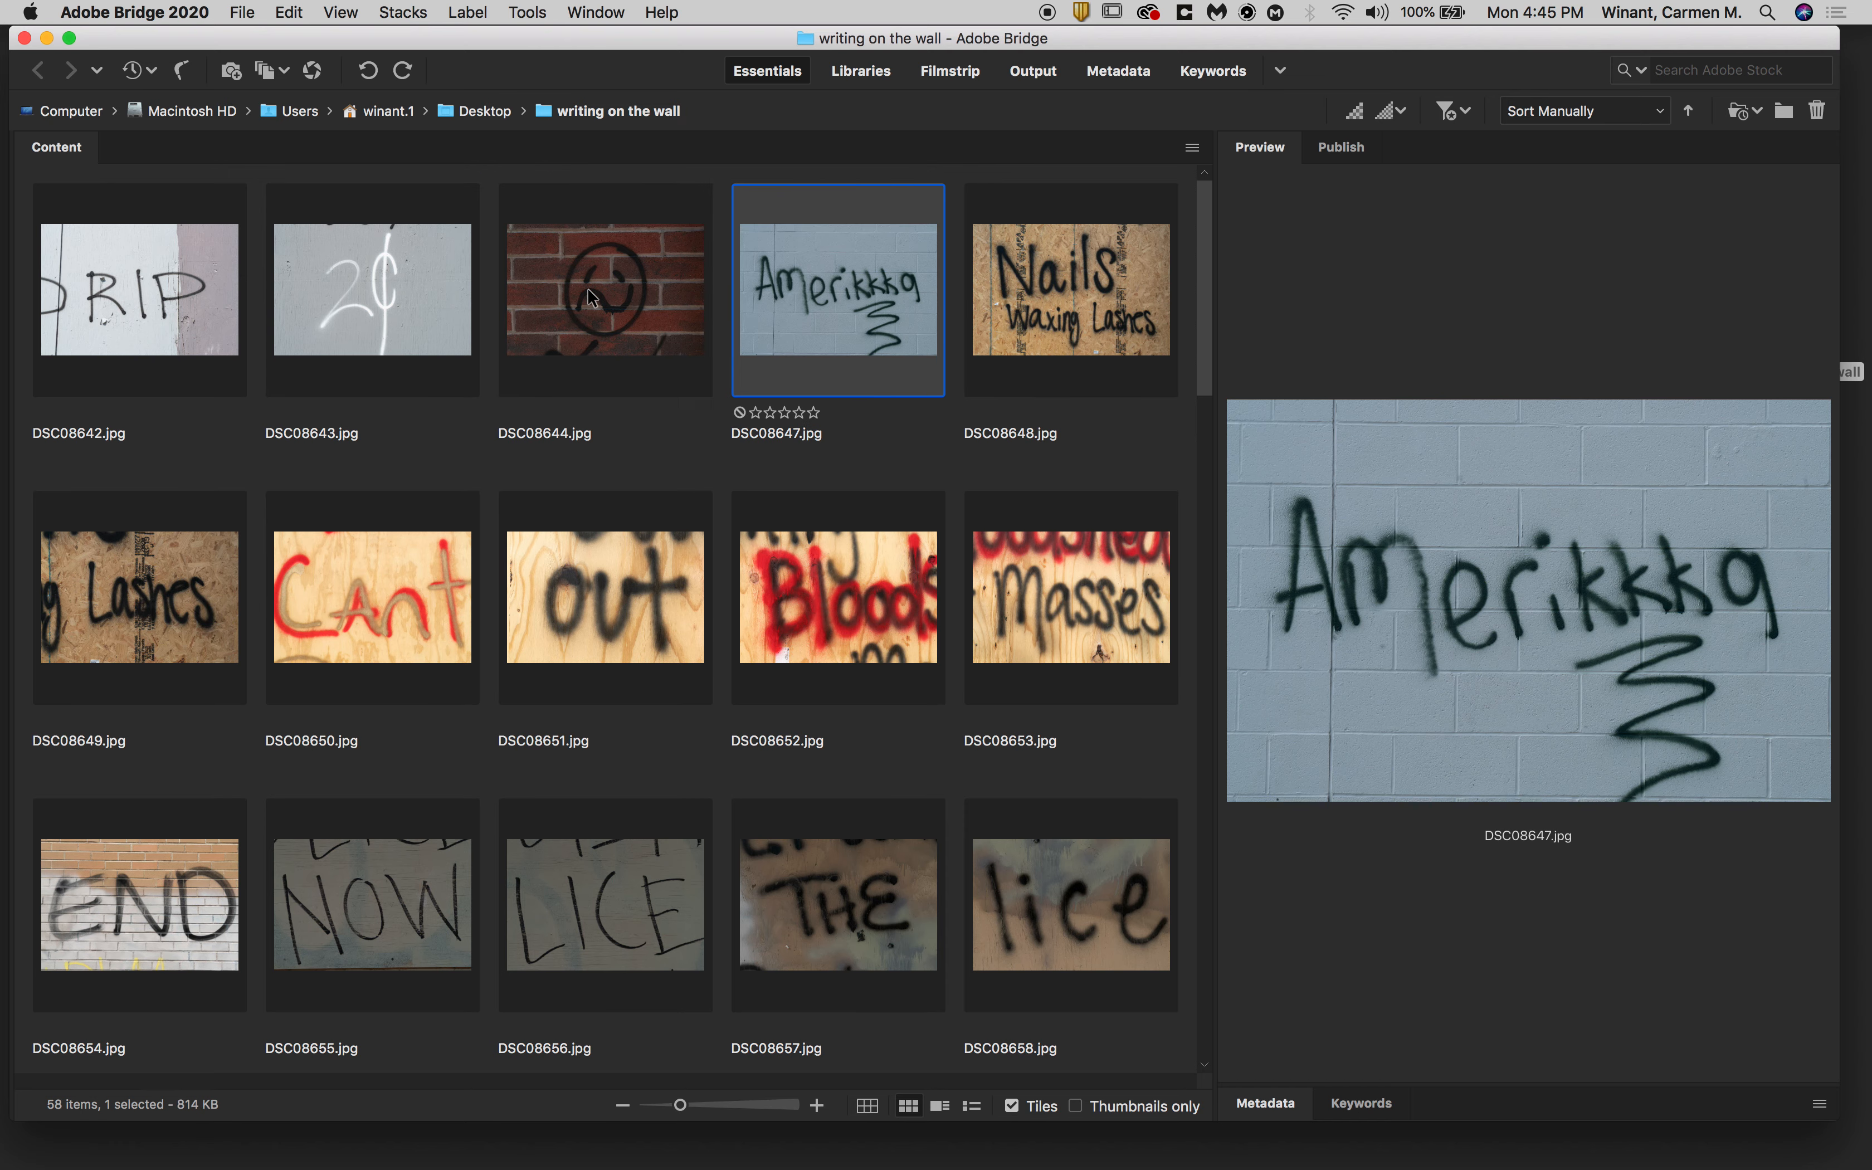
{"action": "key", "text": "Right"}
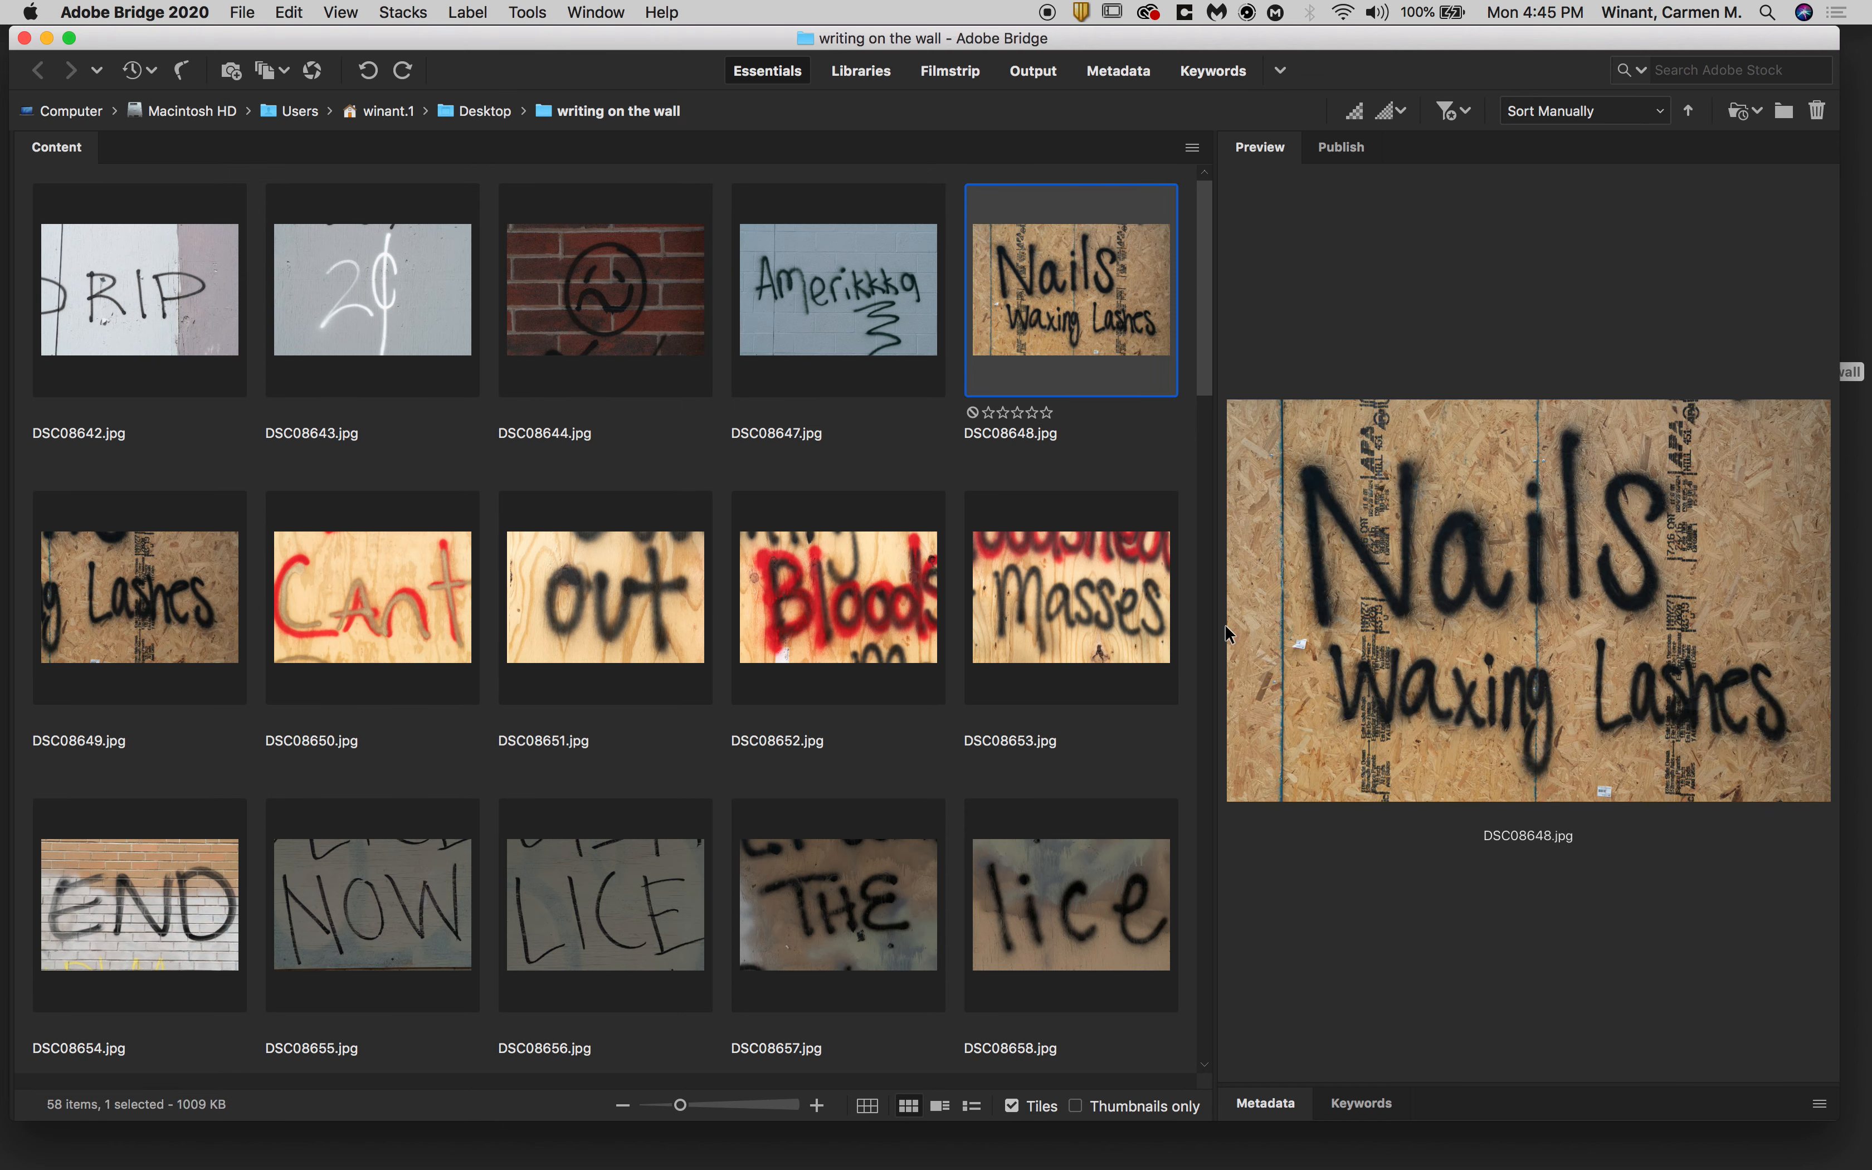
- Widen the preview to about half the window, shrink the thumbnails until all photos fit, and clear the selection
{"action": "left_click_drag", "start_coordinate": [1225, 632], "coordinate": [905, 623]}
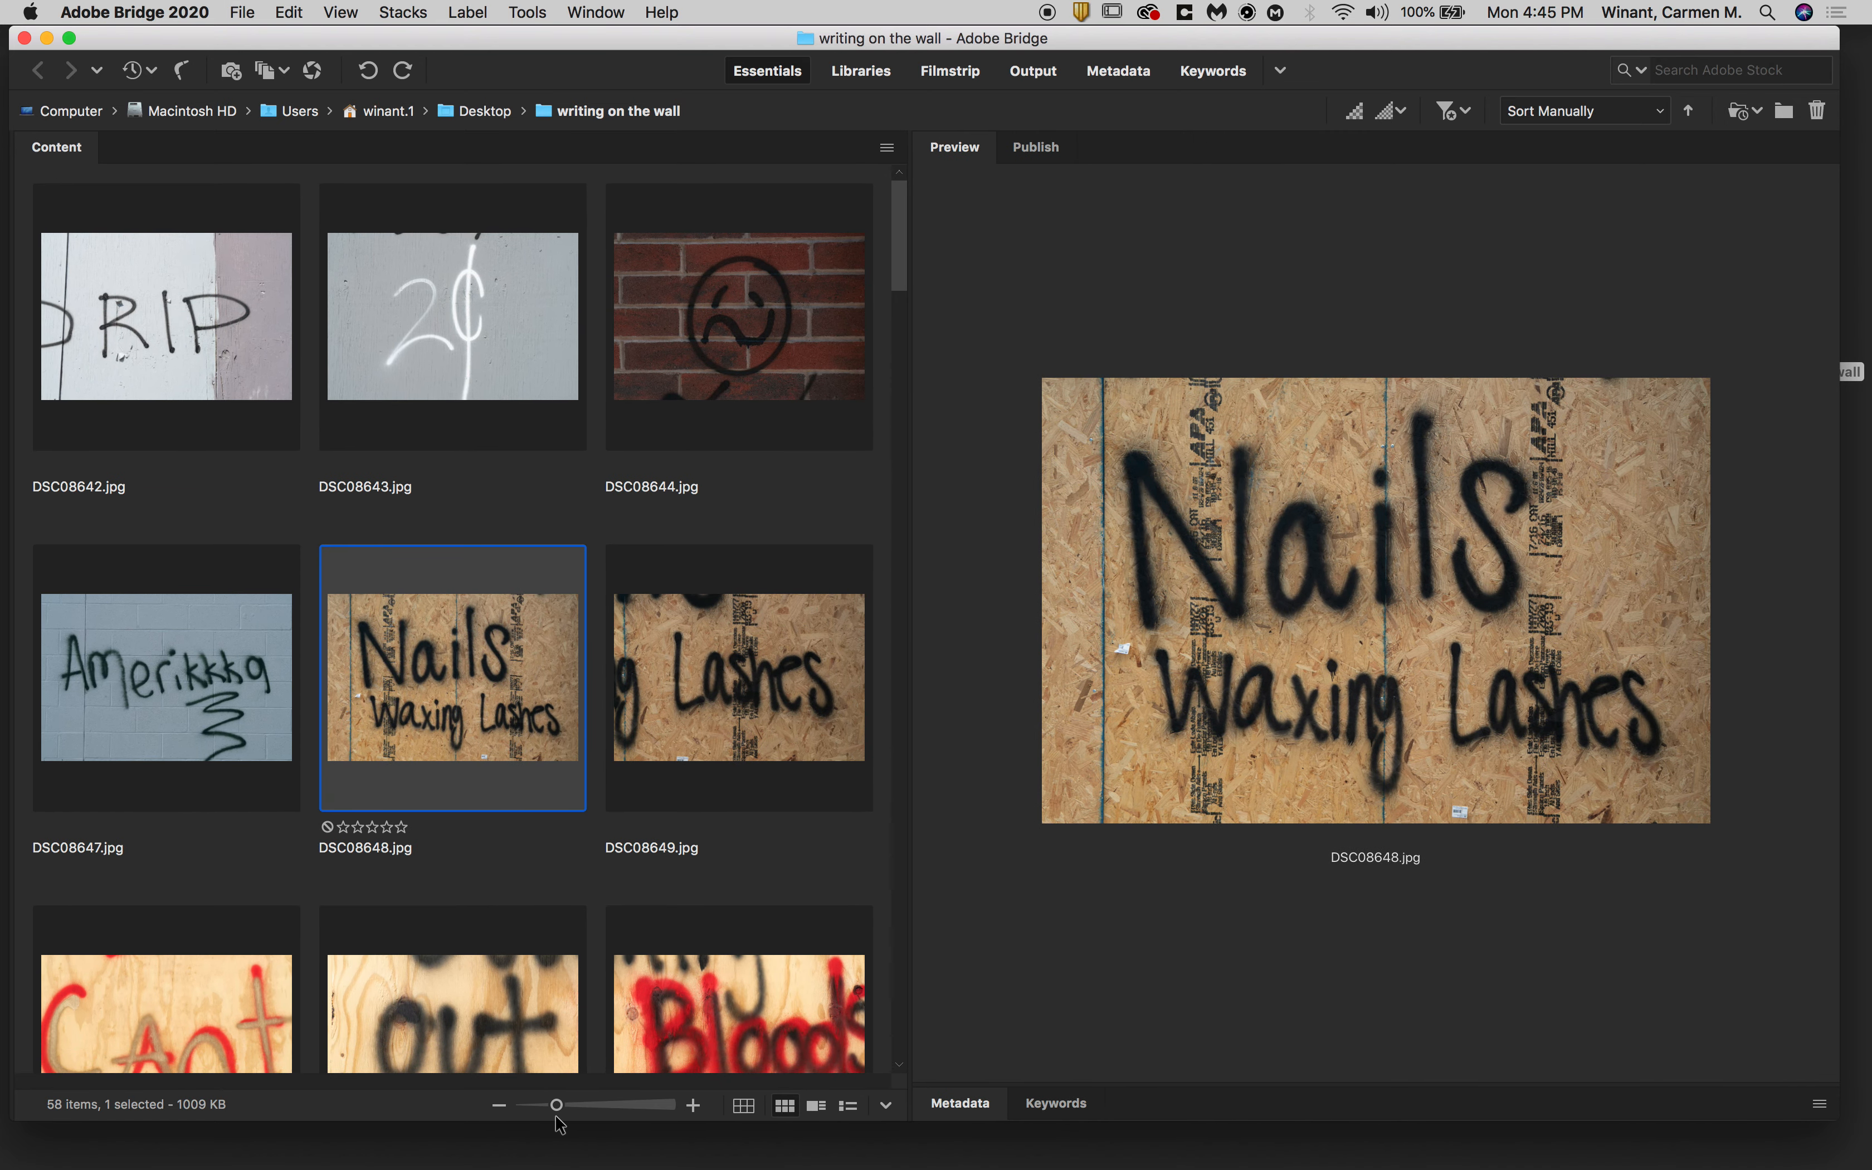
{"action": "mouse_move", "coordinate": [561, 1112]}
{"action": "left_mouse_down"}
{"action": "mouse_move", "coordinate": [615, 1115]}
{"action": "mouse_move", "coordinate": [527, 1111]}
{"action": "left_mouse_up"}
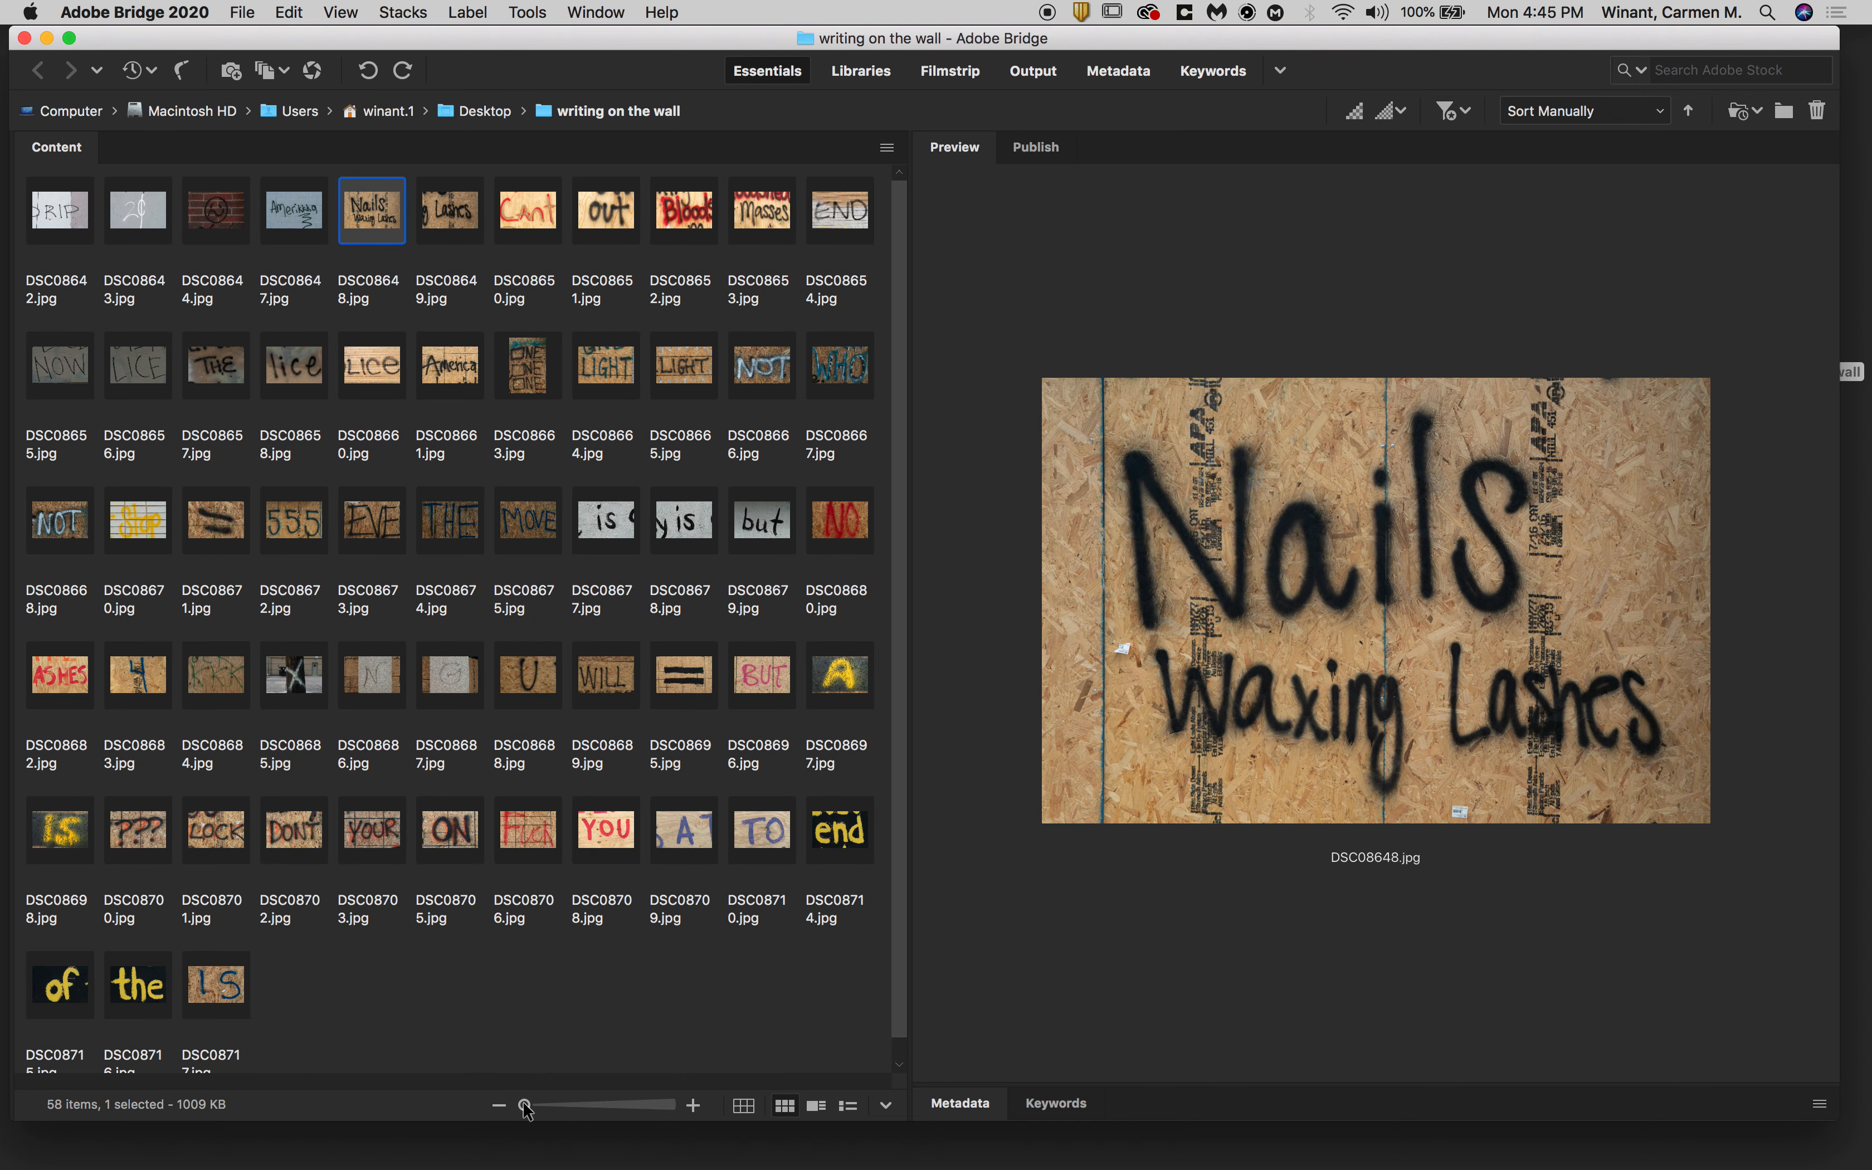
{"action": "left_click", "coordinate": [478, 954]}
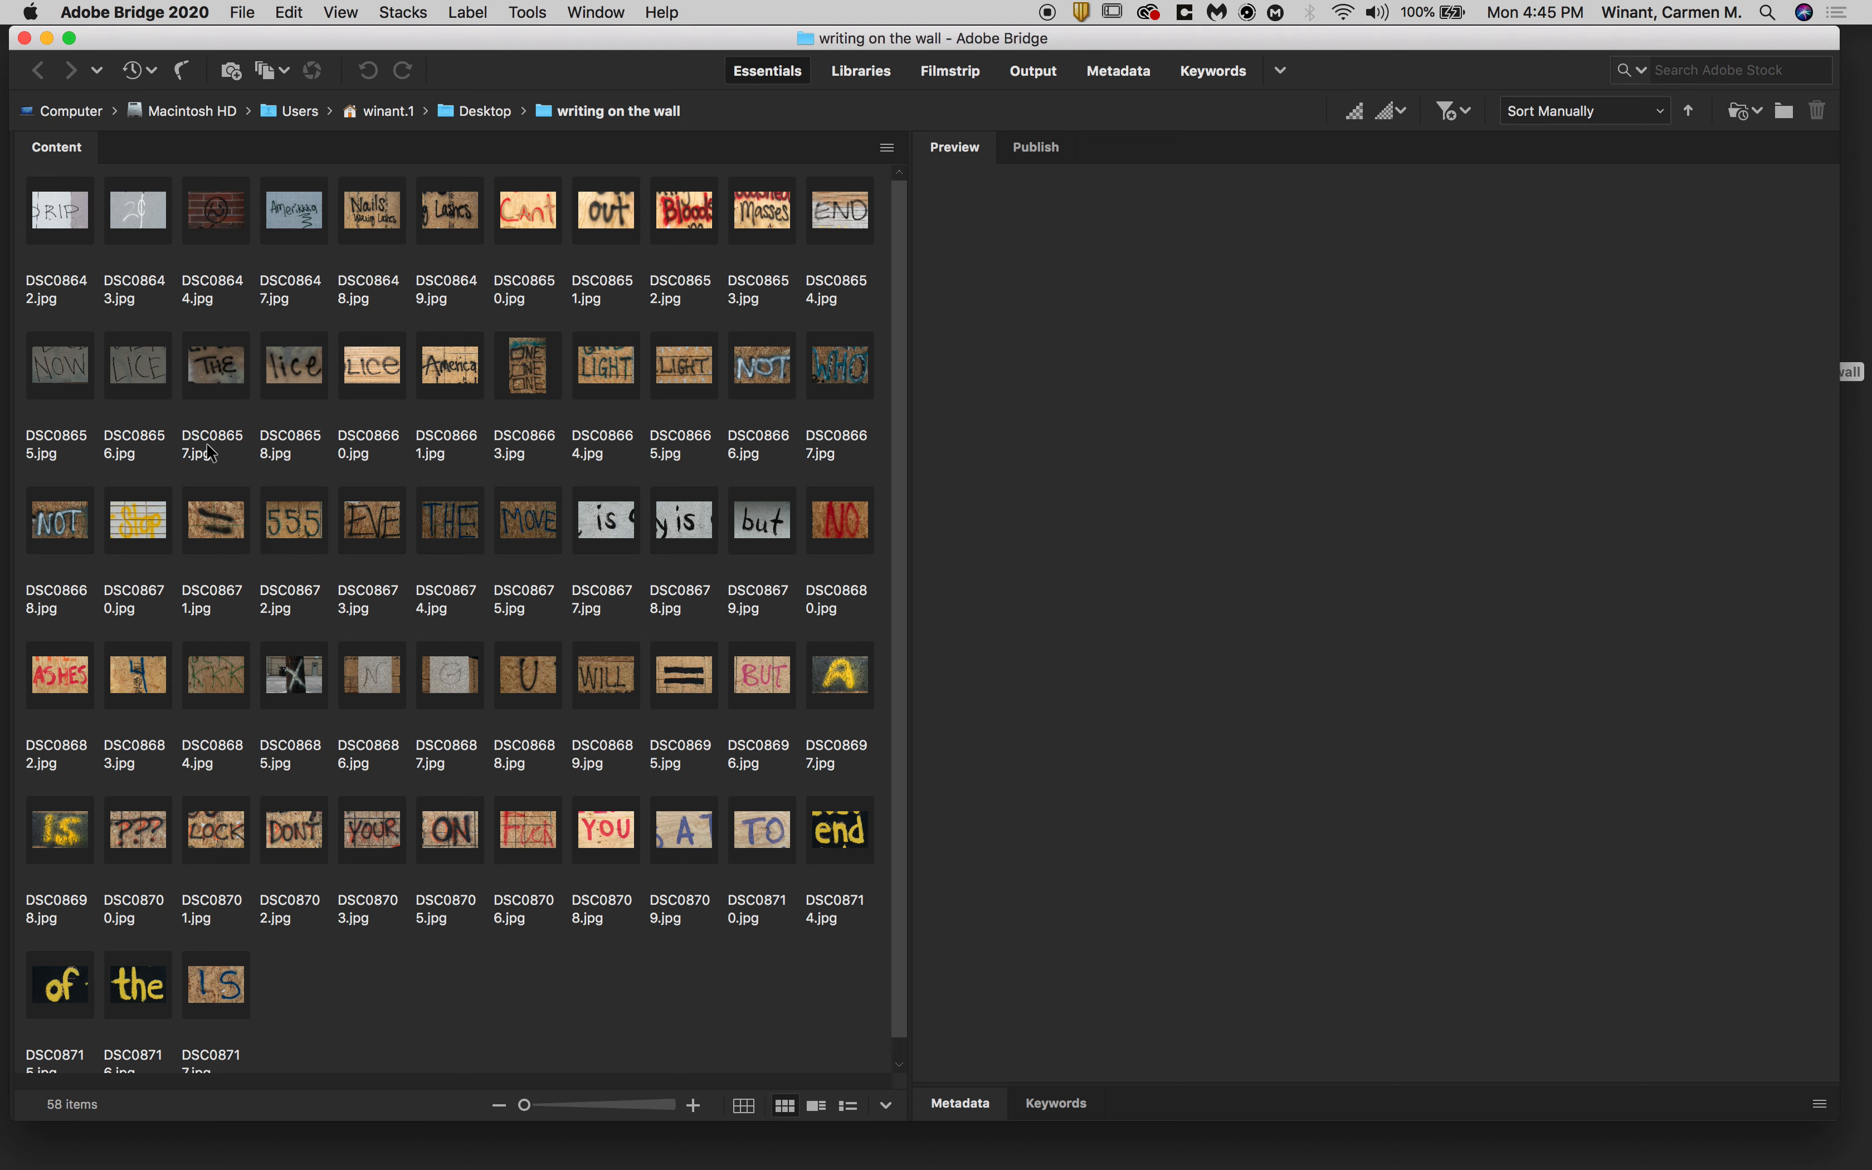
{"action": "left_click", "coordinate": [60, 232]}
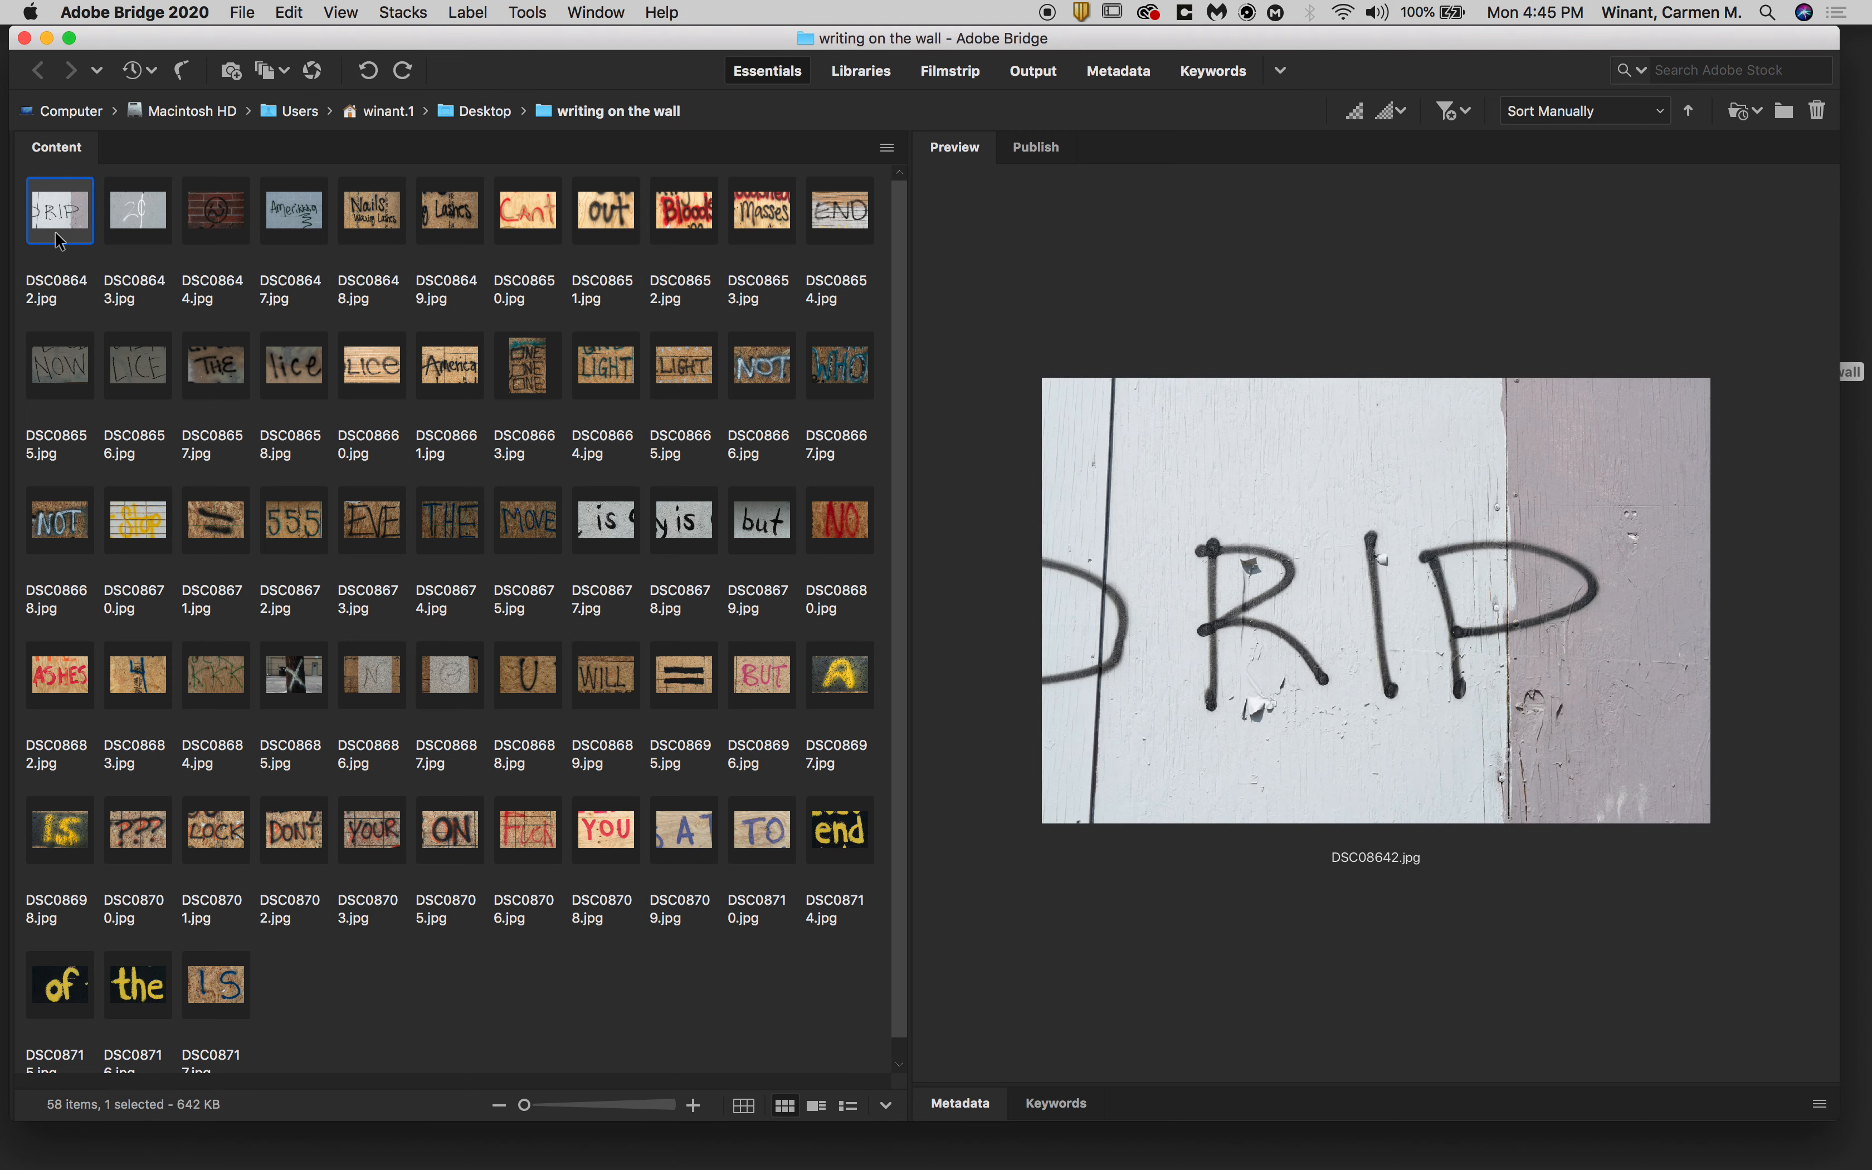
{"action": "left_click", "coordinate": [221, 992], "text": "shift"}
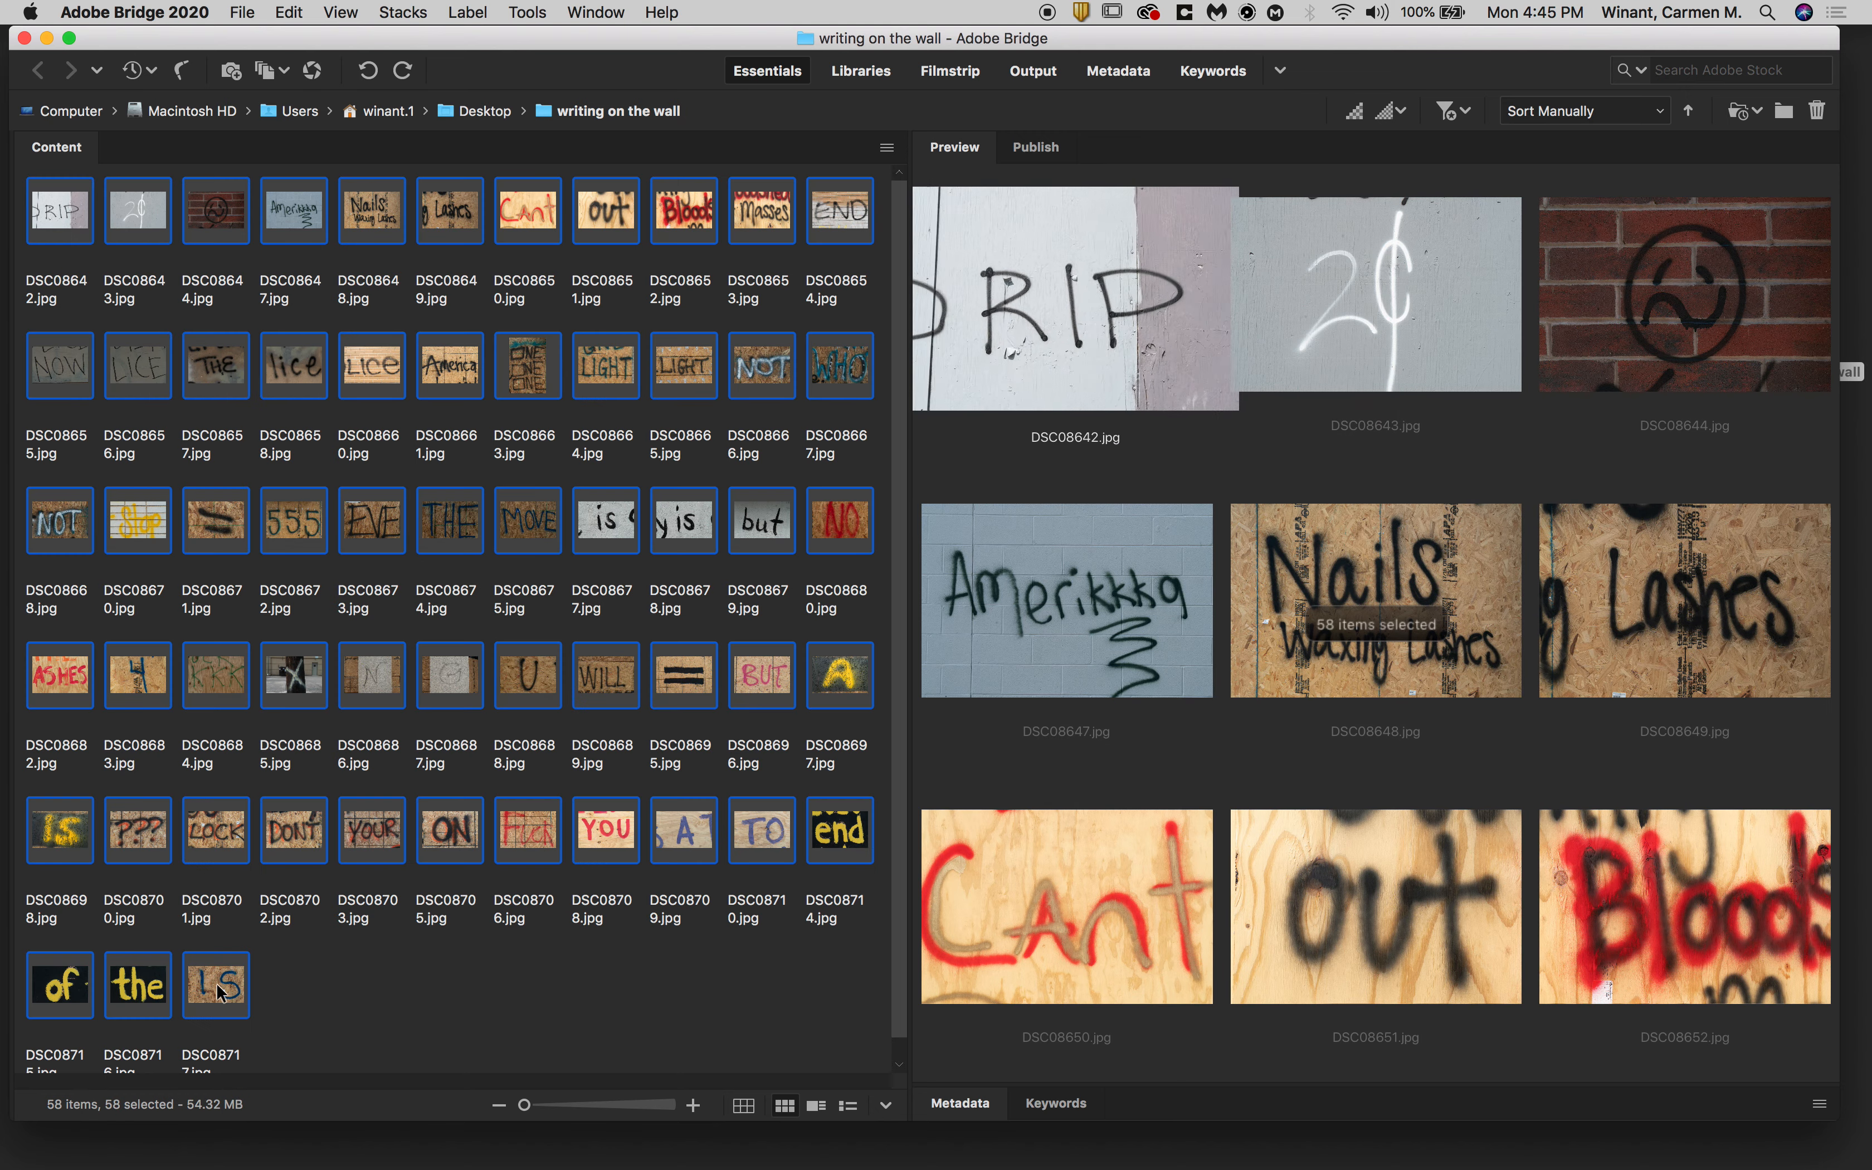
{"action": "left_click", "coordinate": [290, 994]}
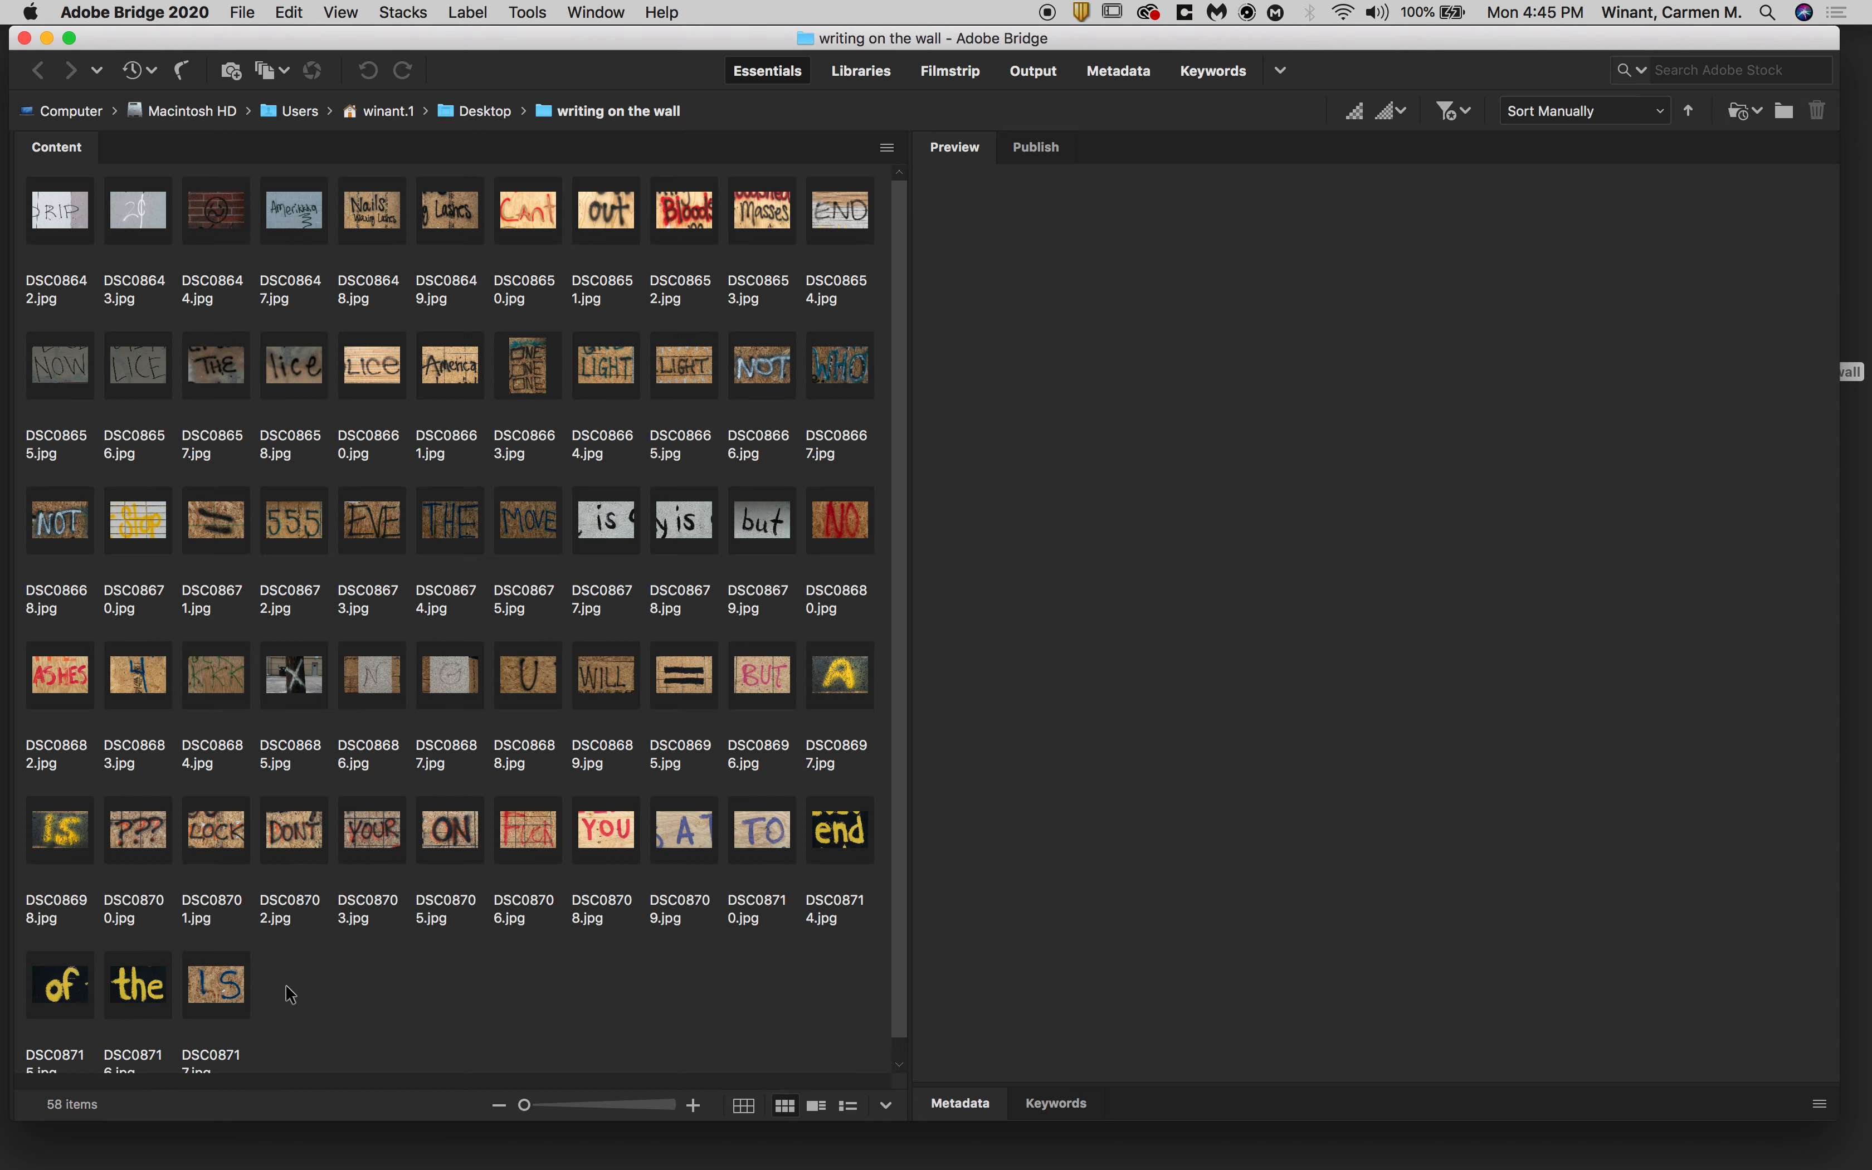
{"action": "key", "text": "super+a"}
{"action": "left_click", "coordinate": [291, 995]}
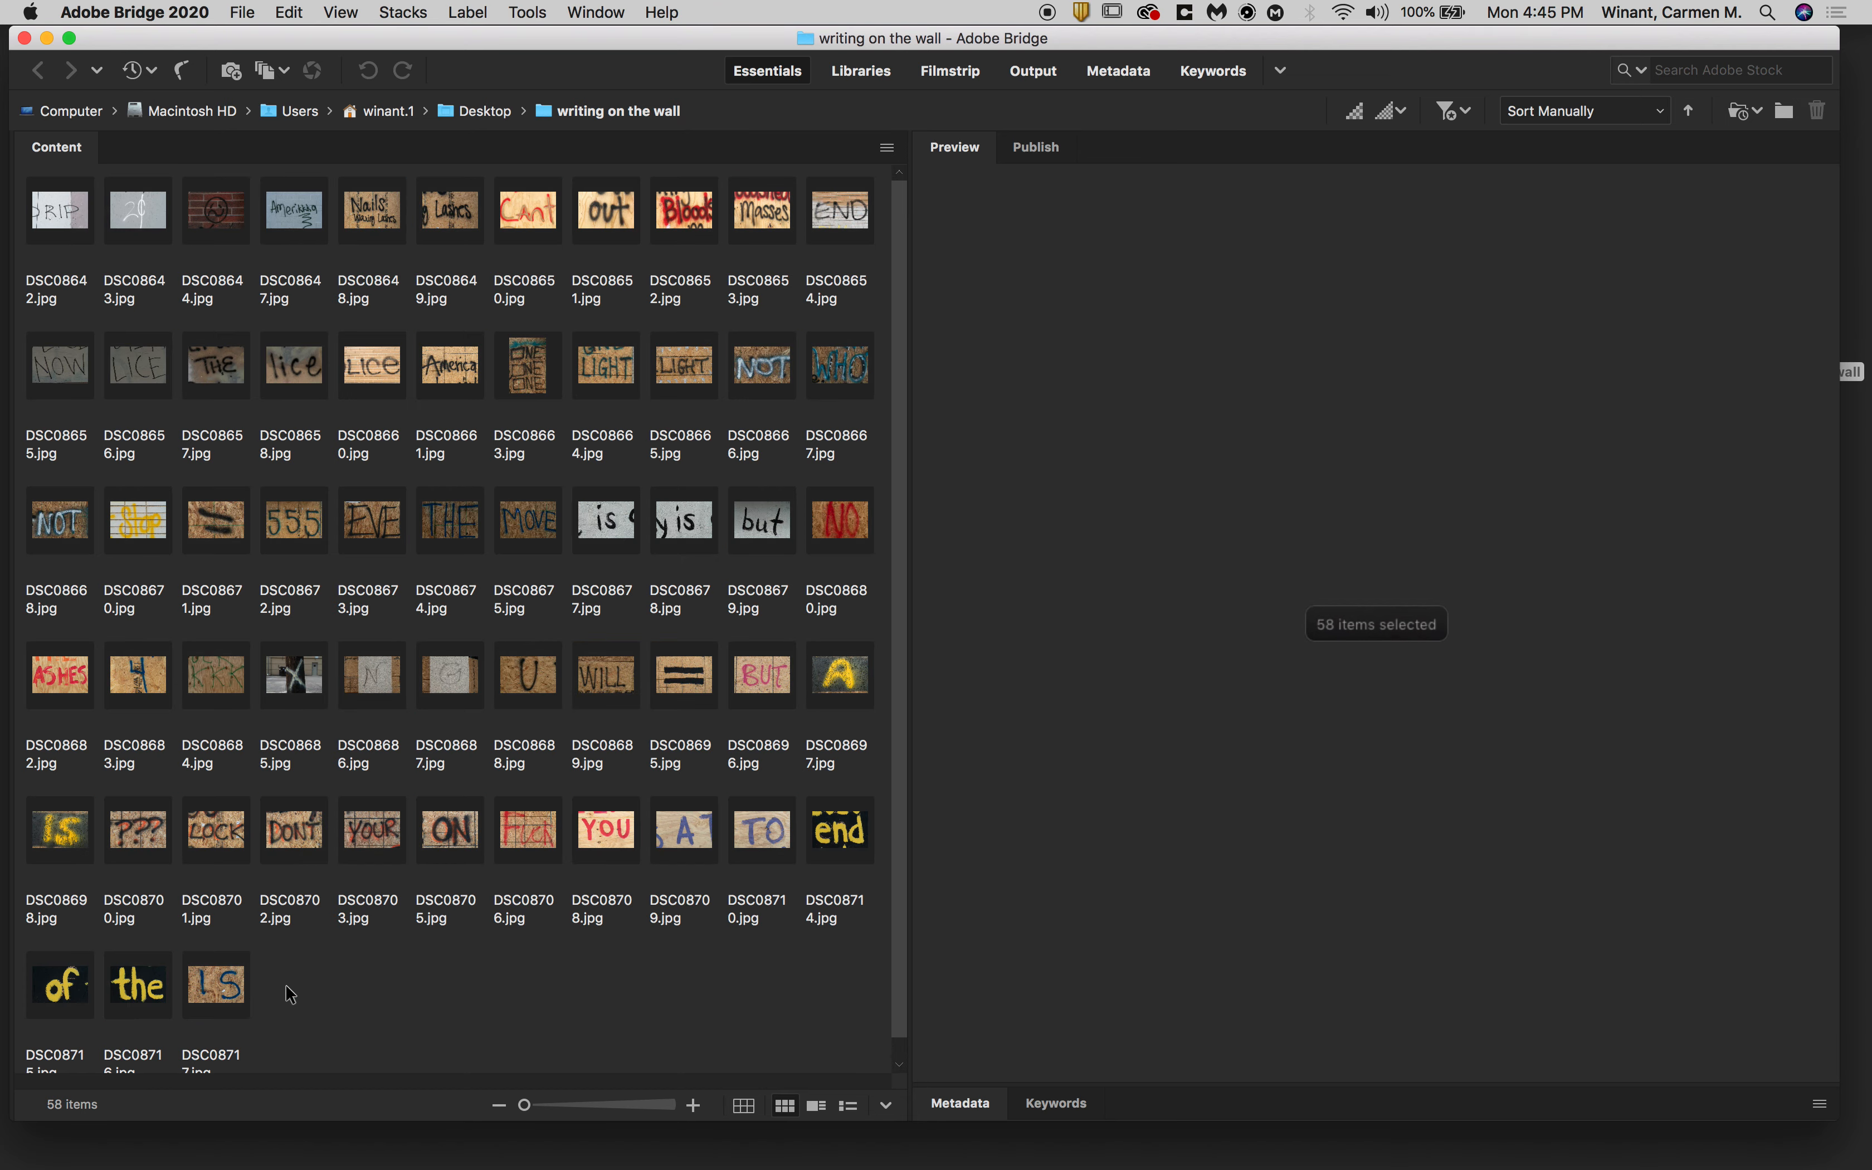
{"action": "left_click_drag", "start_coordinate": [308, 1018], "coordinate": [99, 797]}
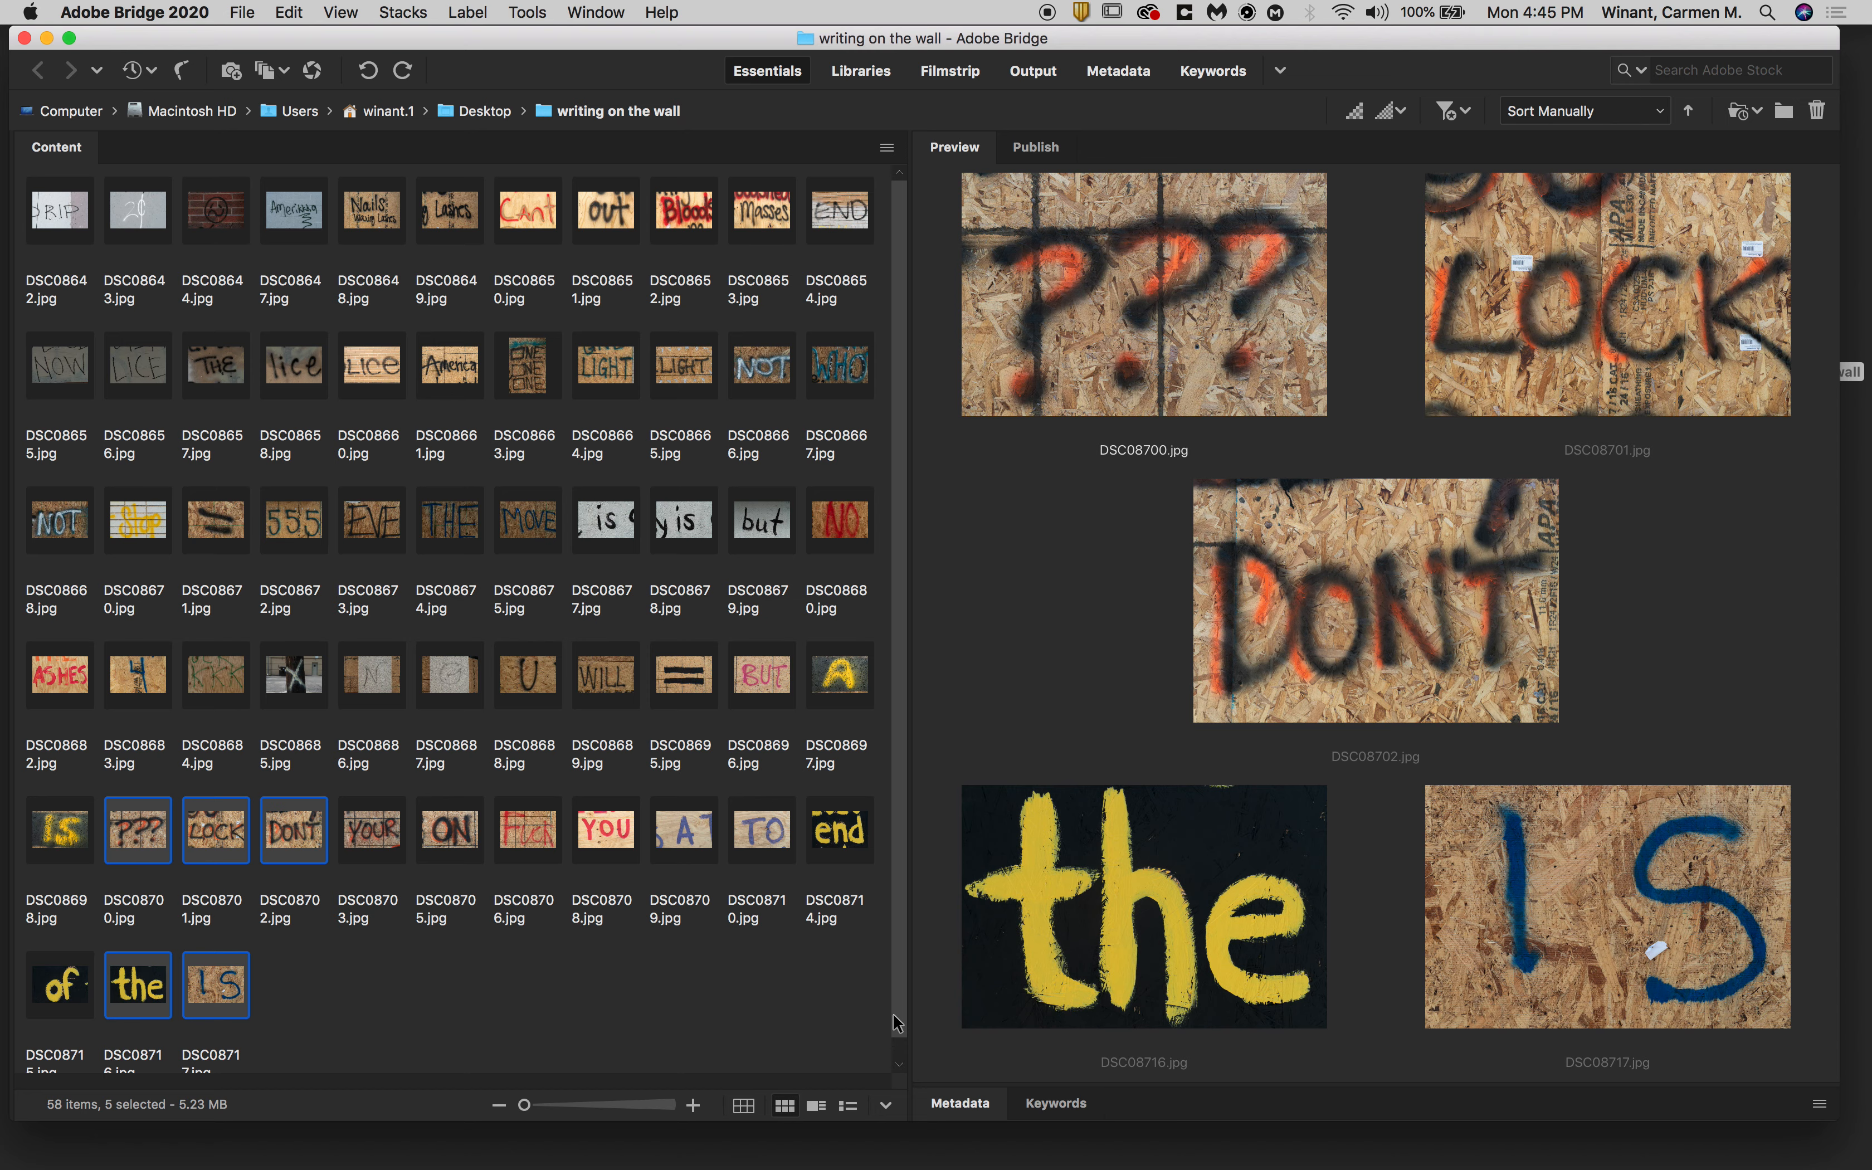
{"action": "left_click_drag", "start_coordinate": [856, 1026], "coordinate": [20, 199]}
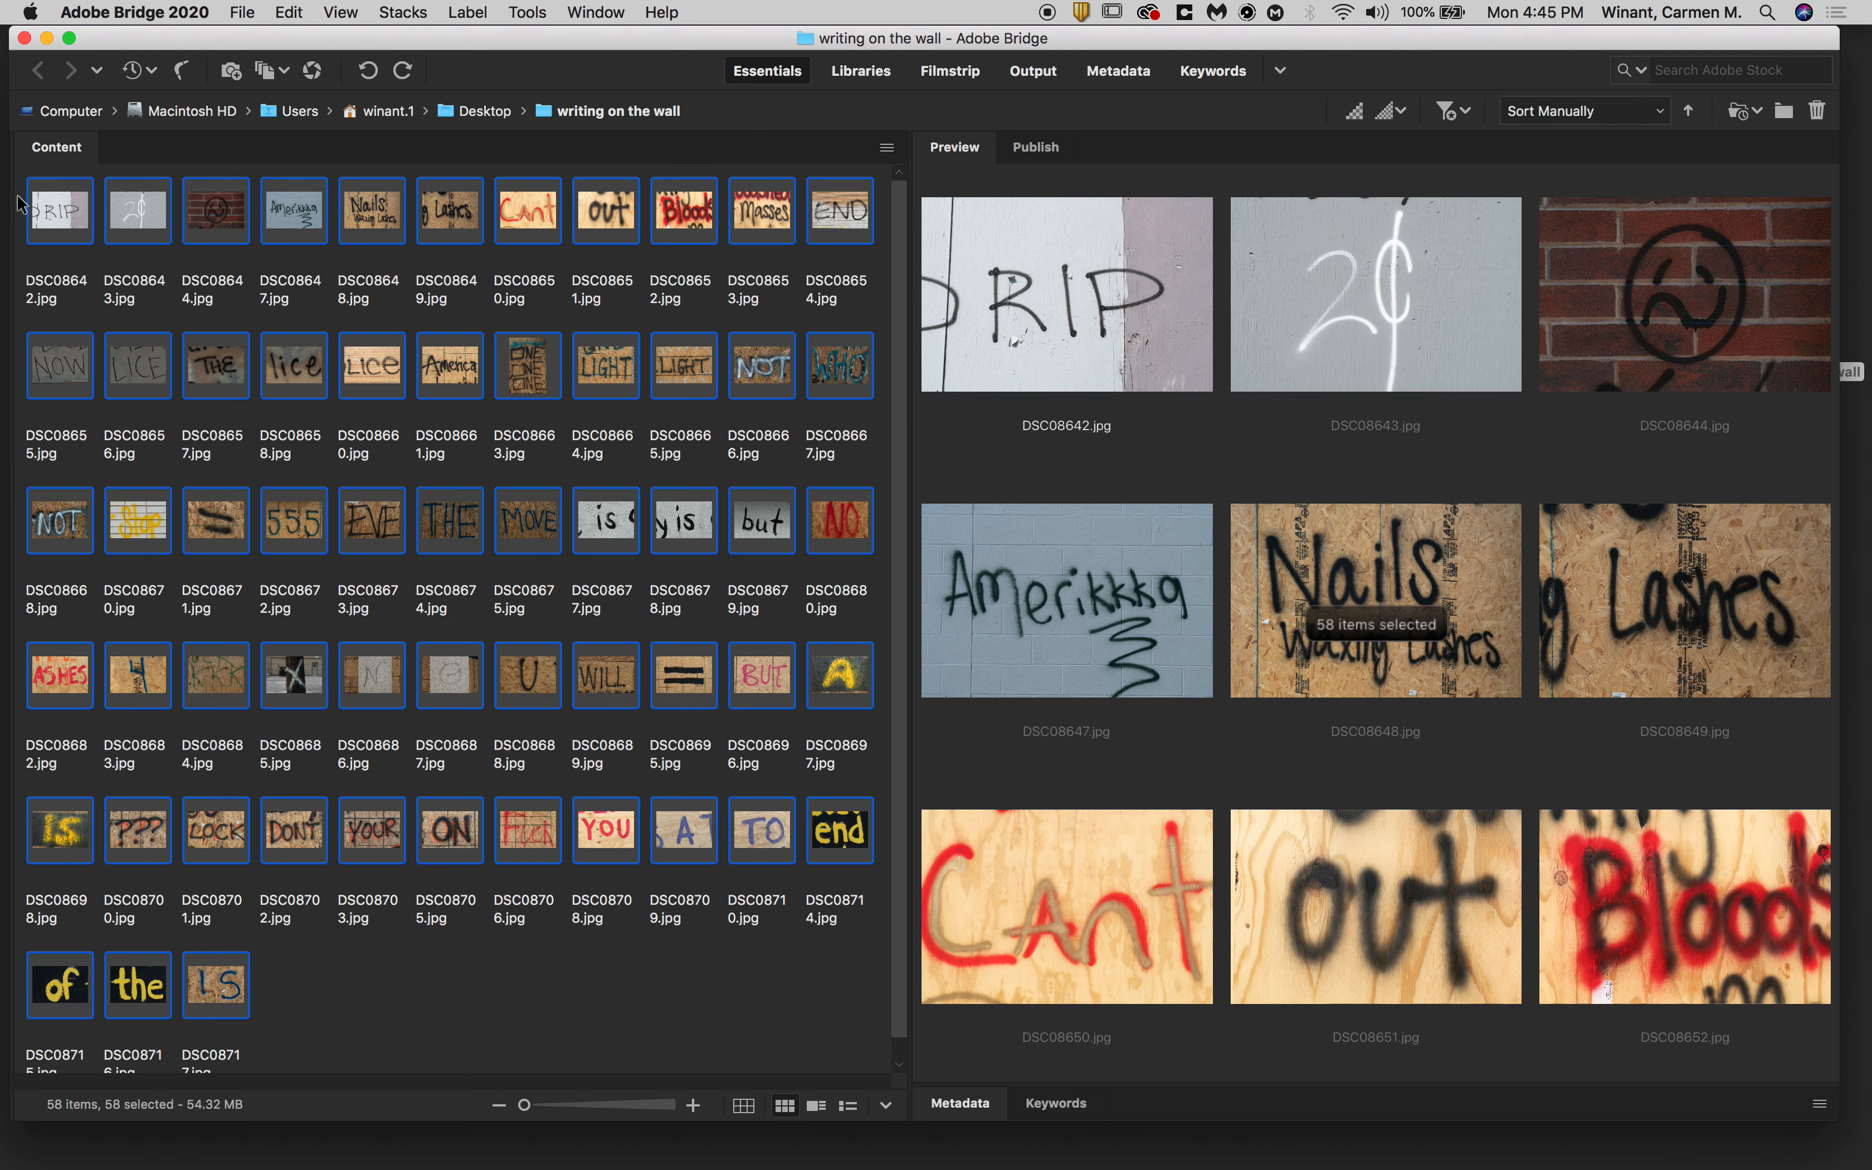
{"action": "left_click", "coordinate": [345, 979]}
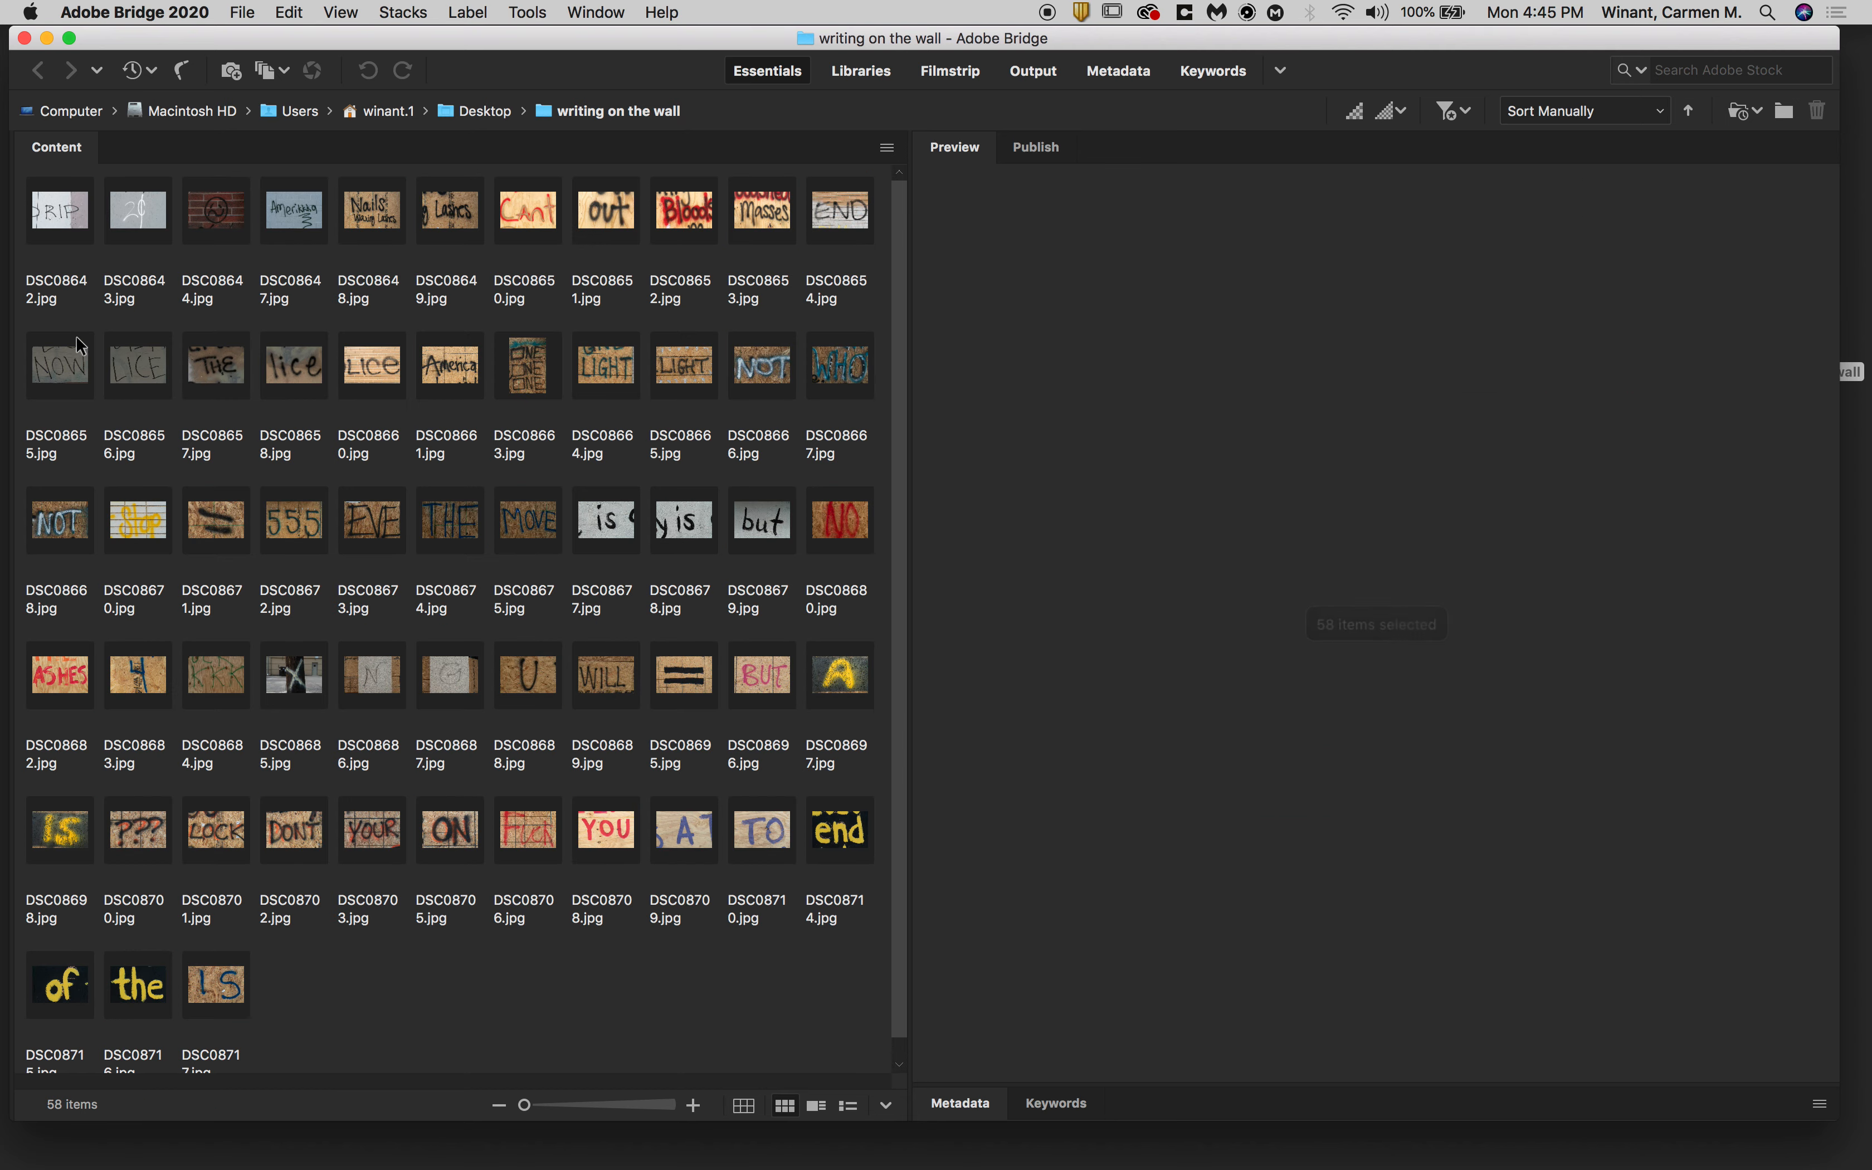
- Select all photos from DSC08642.jpg through DSC08717.jpg and start Photoshop's Contact Sheet II with them
{"action": "left_click", "coordinate": [62, 198]}
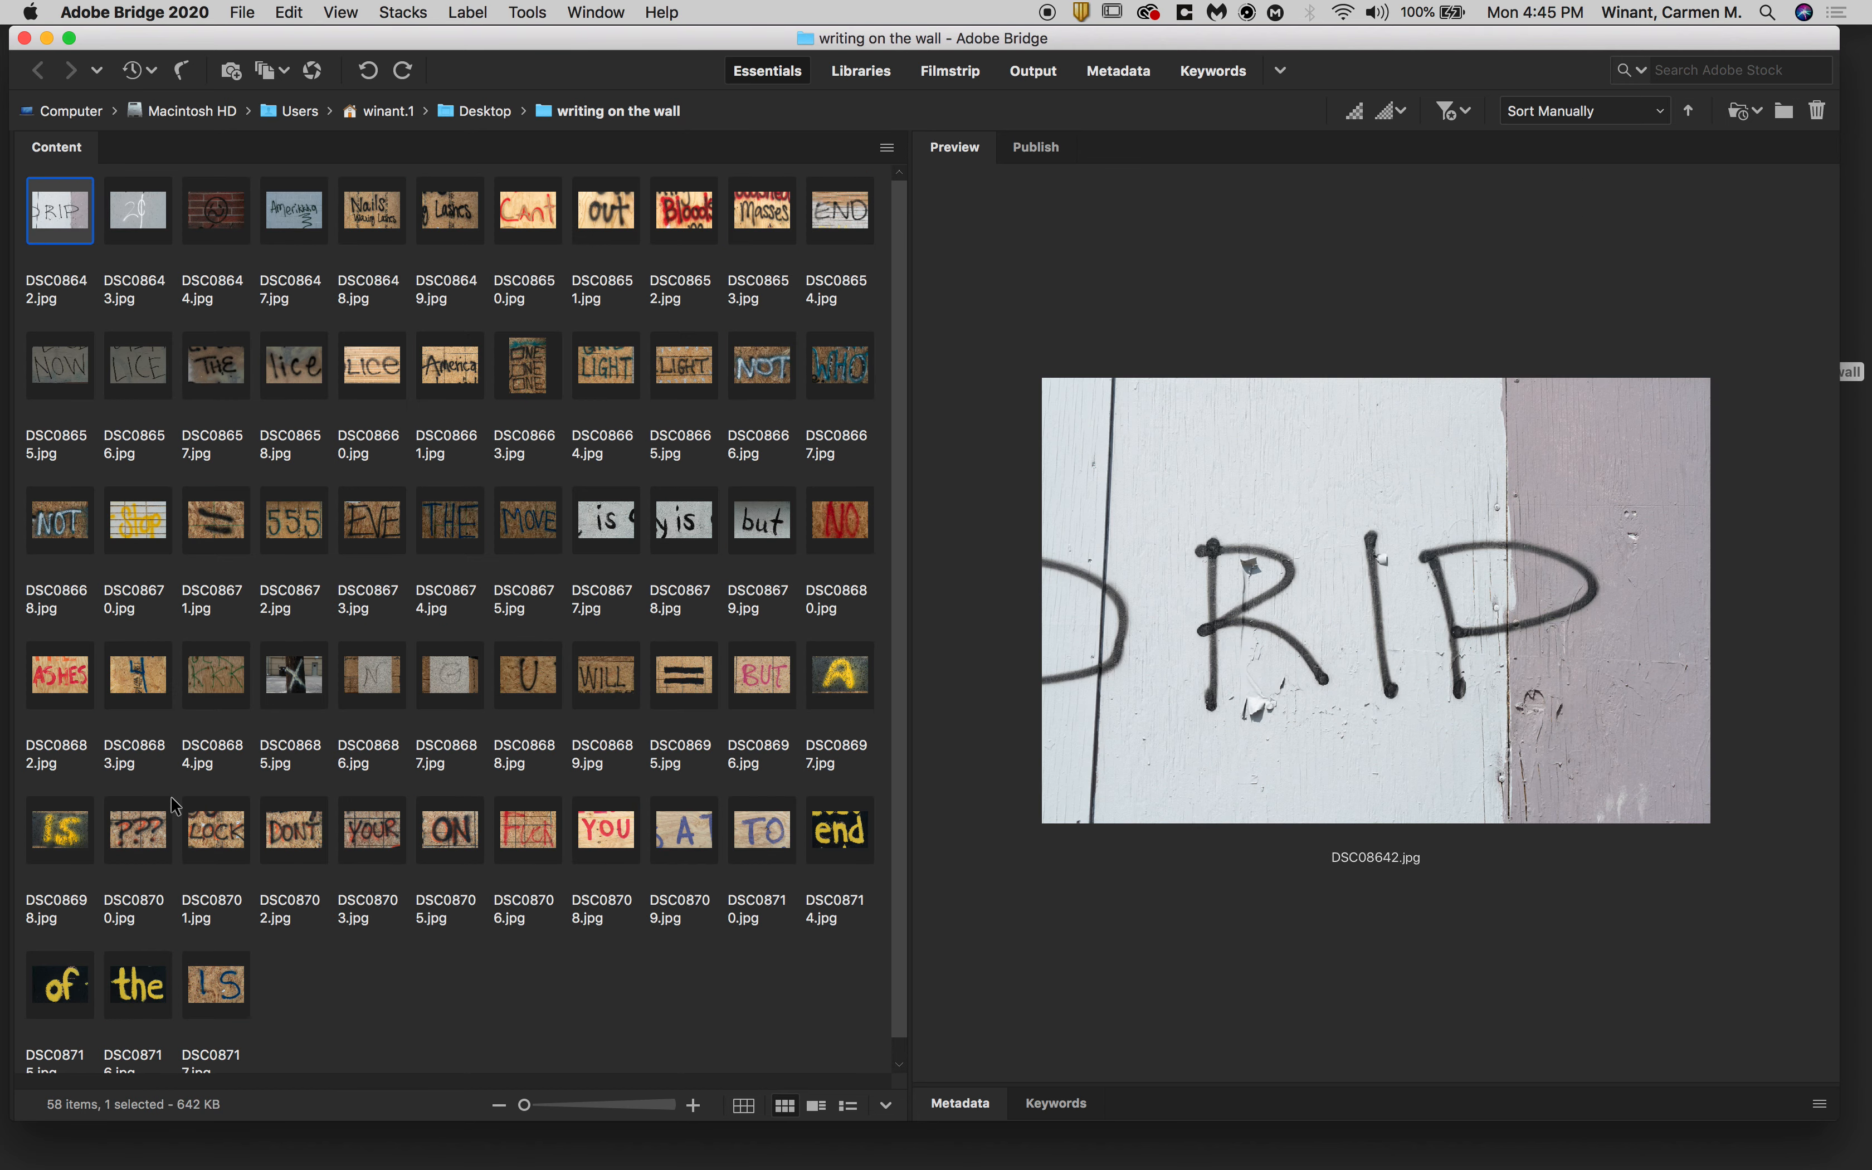
{"action": "left_click", "coordinate": [217, 995], "text": "shift"}
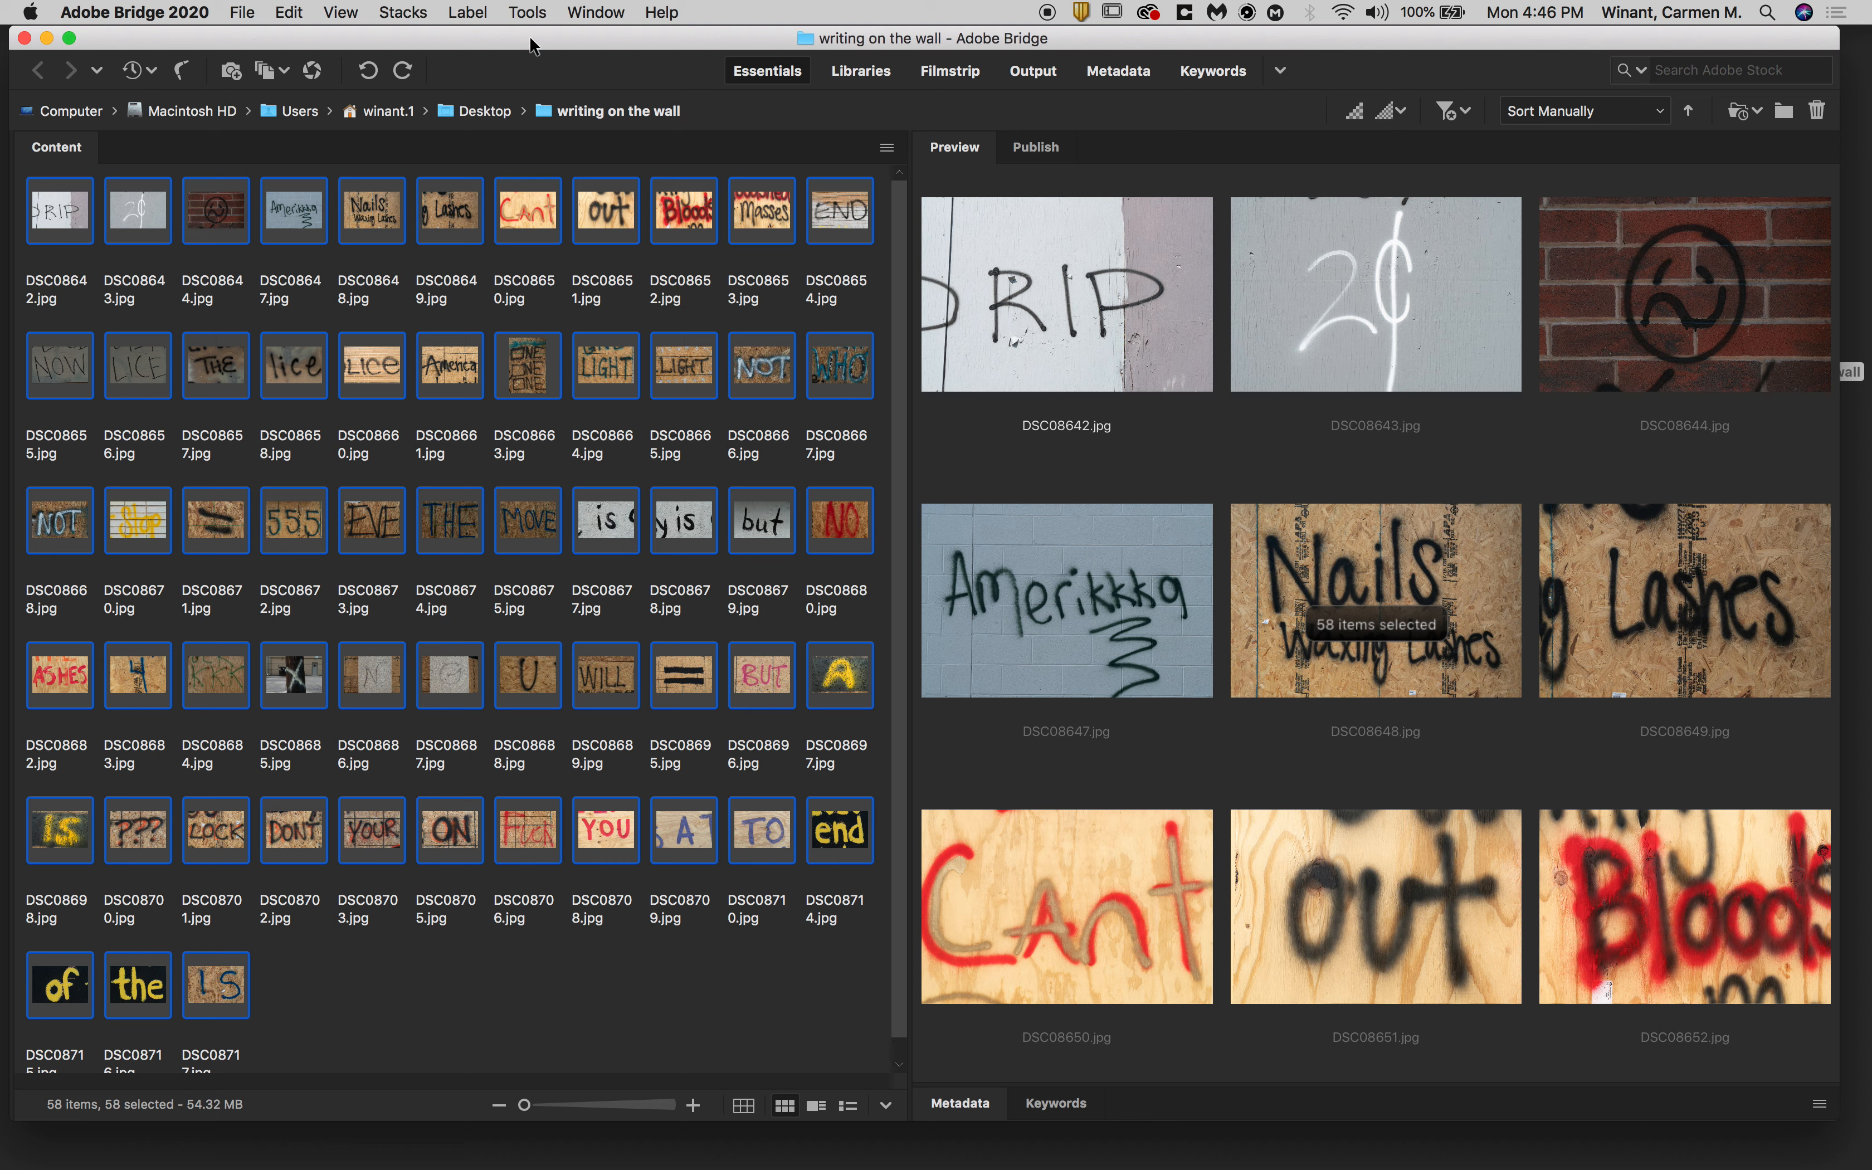
{"action": "left_click", "coordinate": [528, 14]}
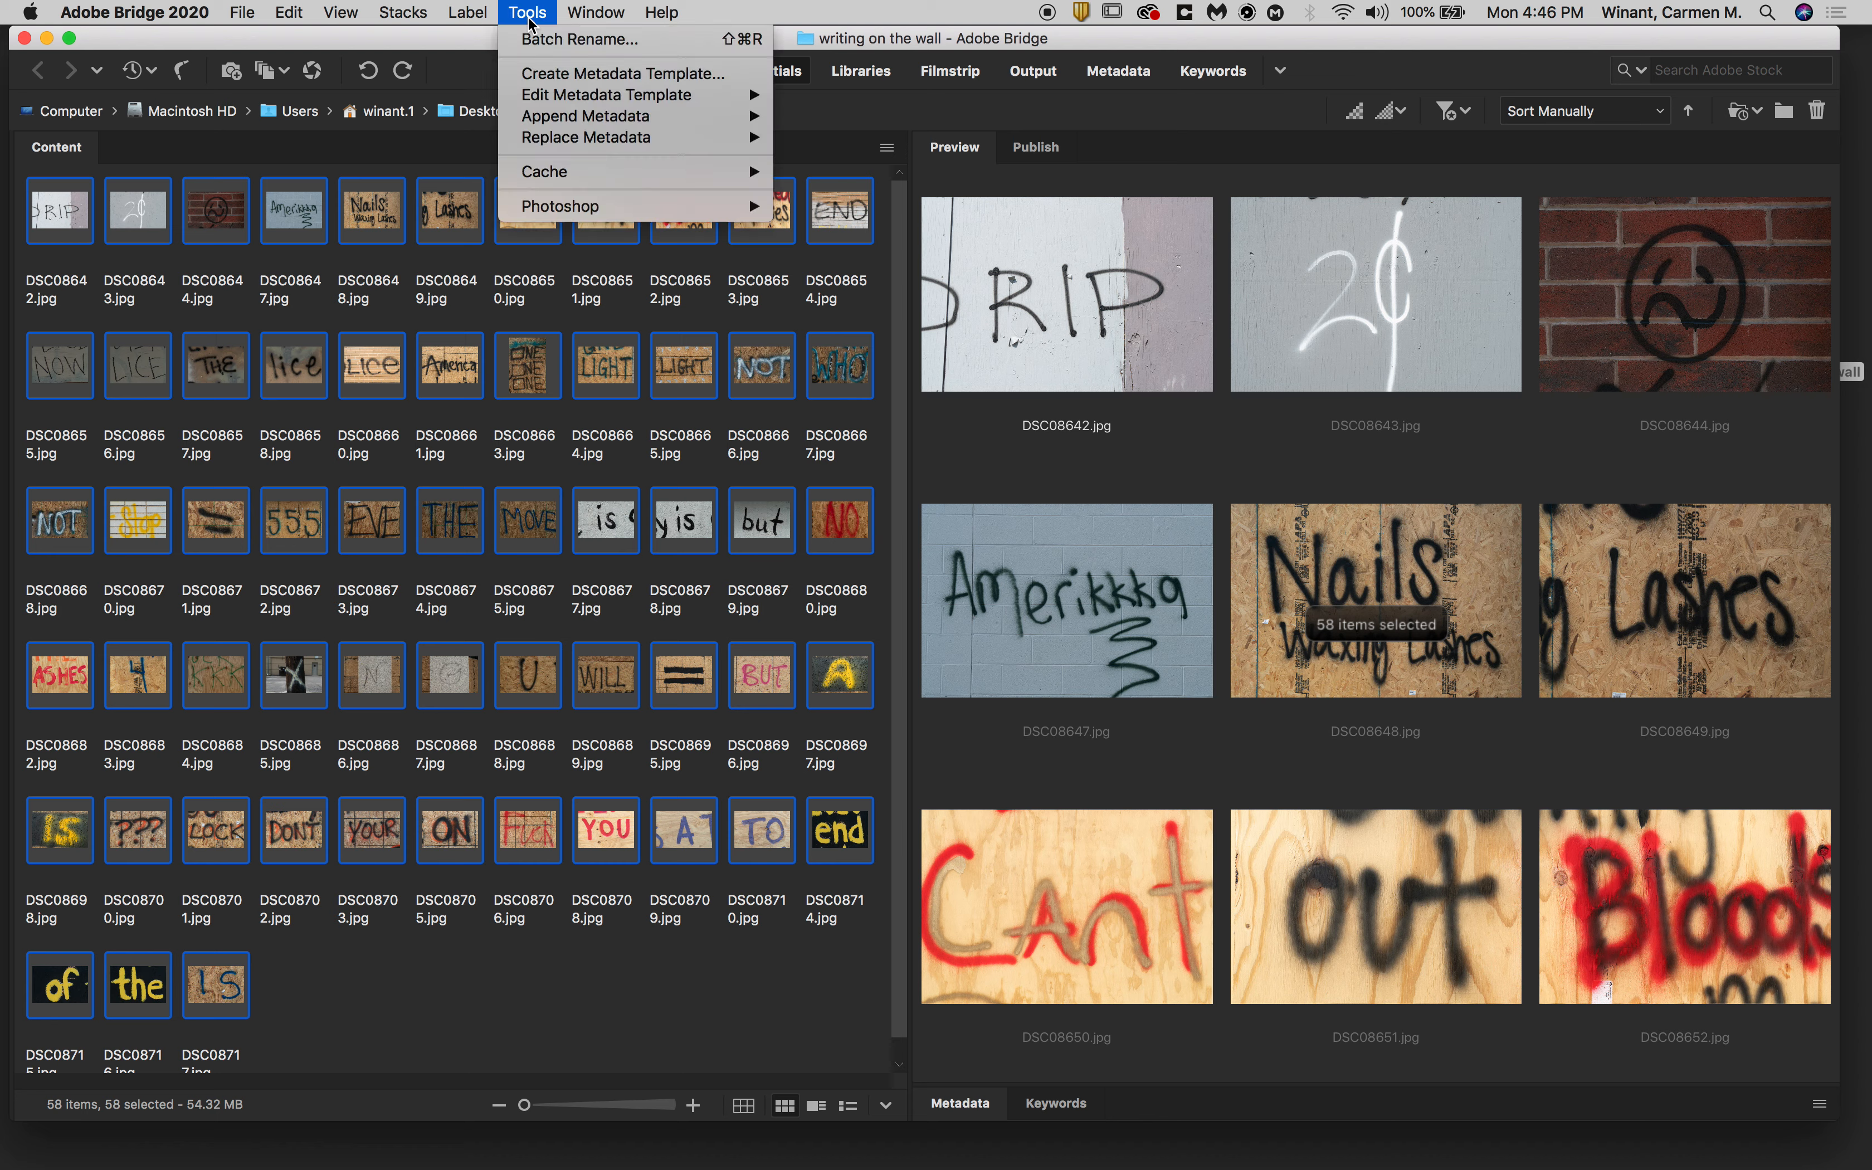
{"action": "mouse_move", "coordinate": [140, 12]}
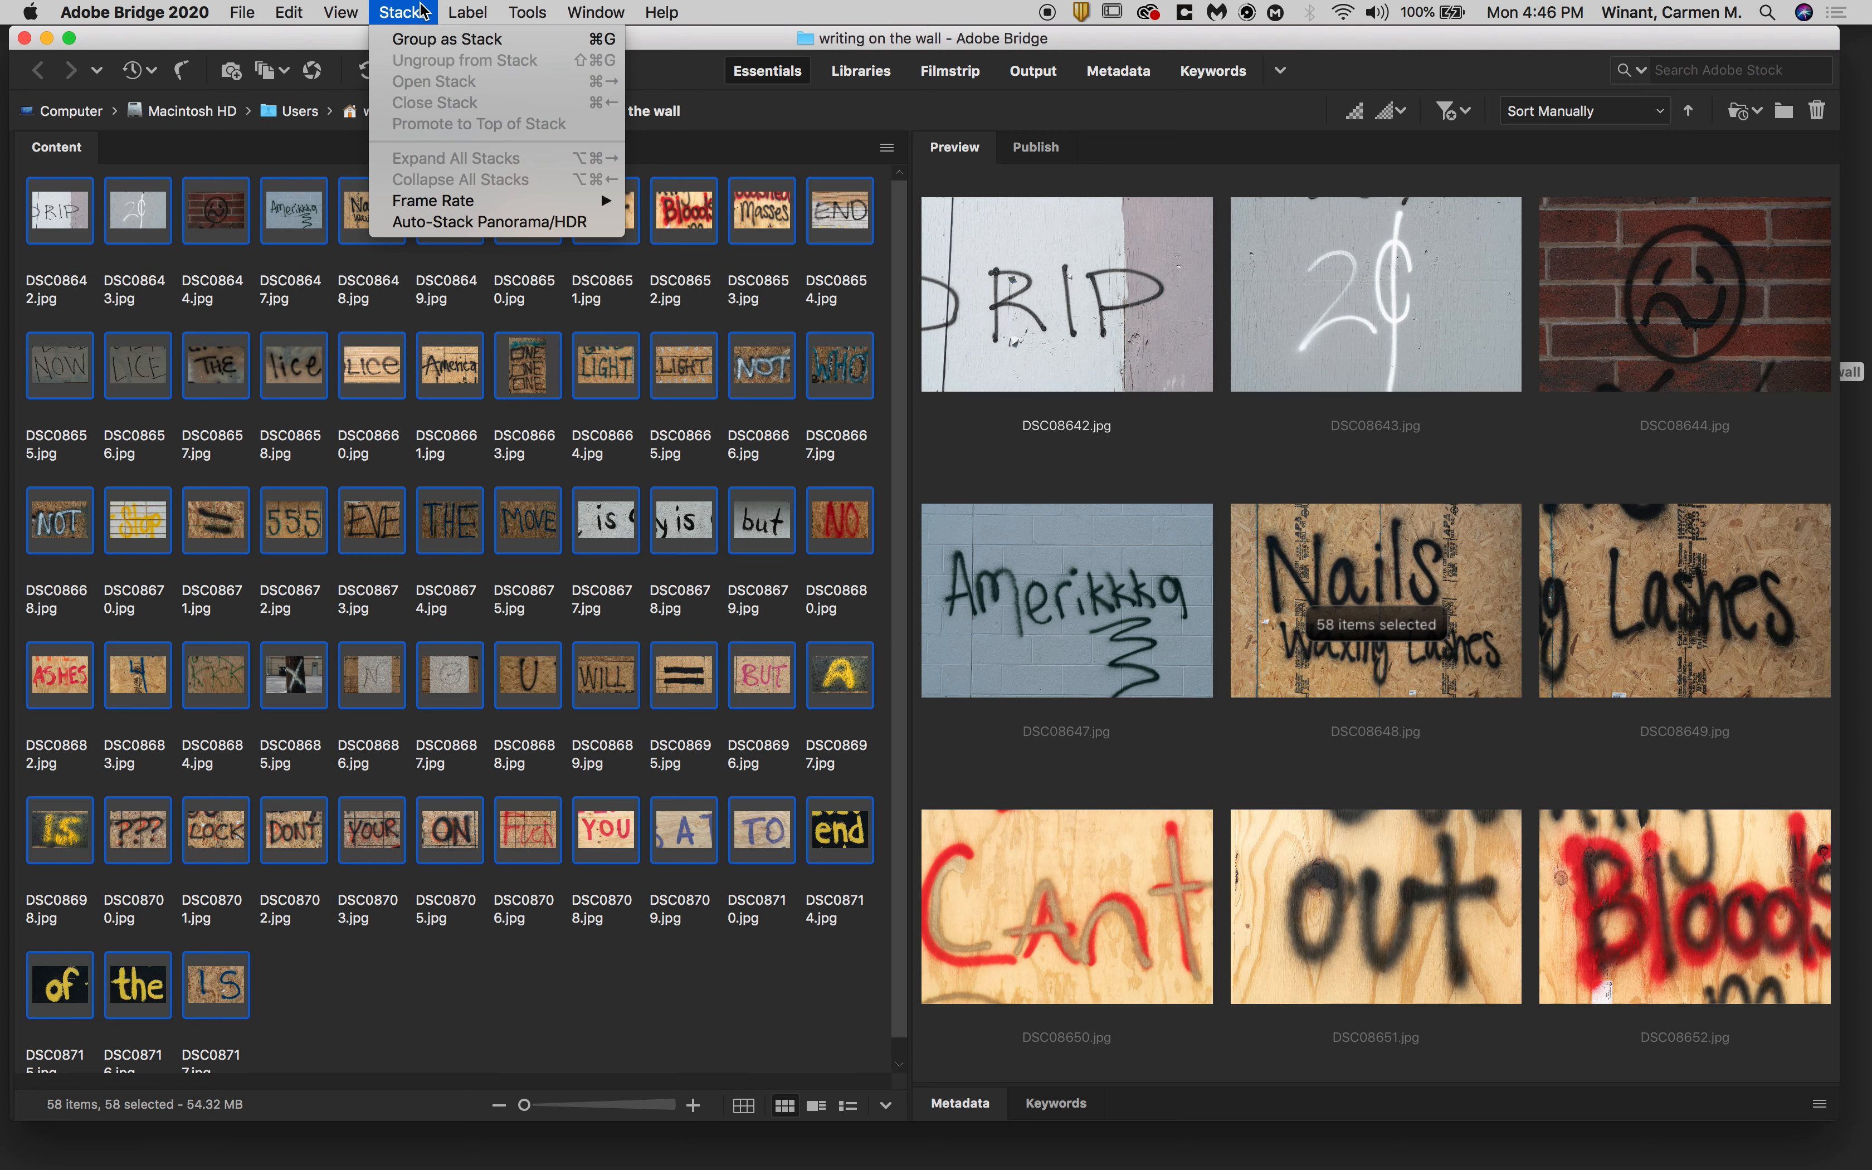
{"action": "mouse_move", "coordinate": [539, 14]}
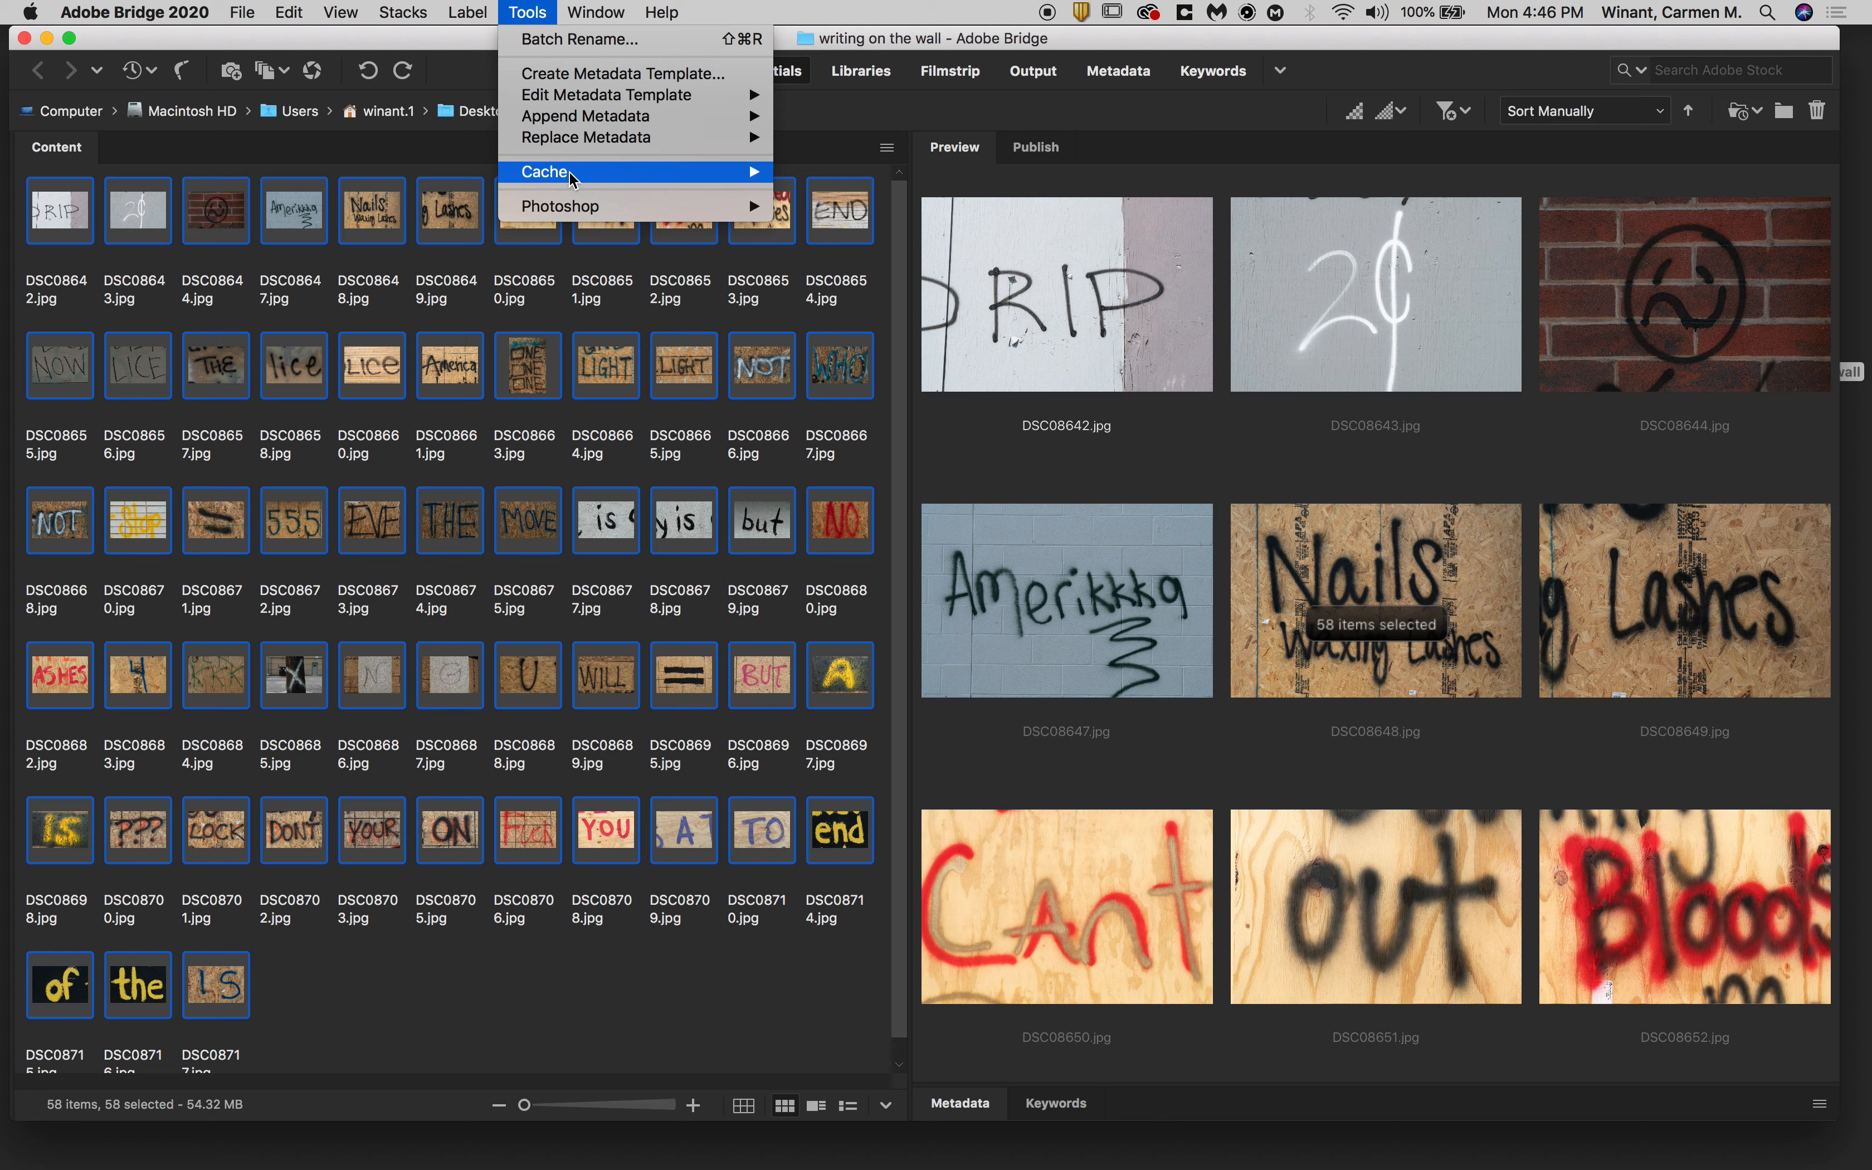
{"action": "mouse_move", "coordinate": [582, 210]}
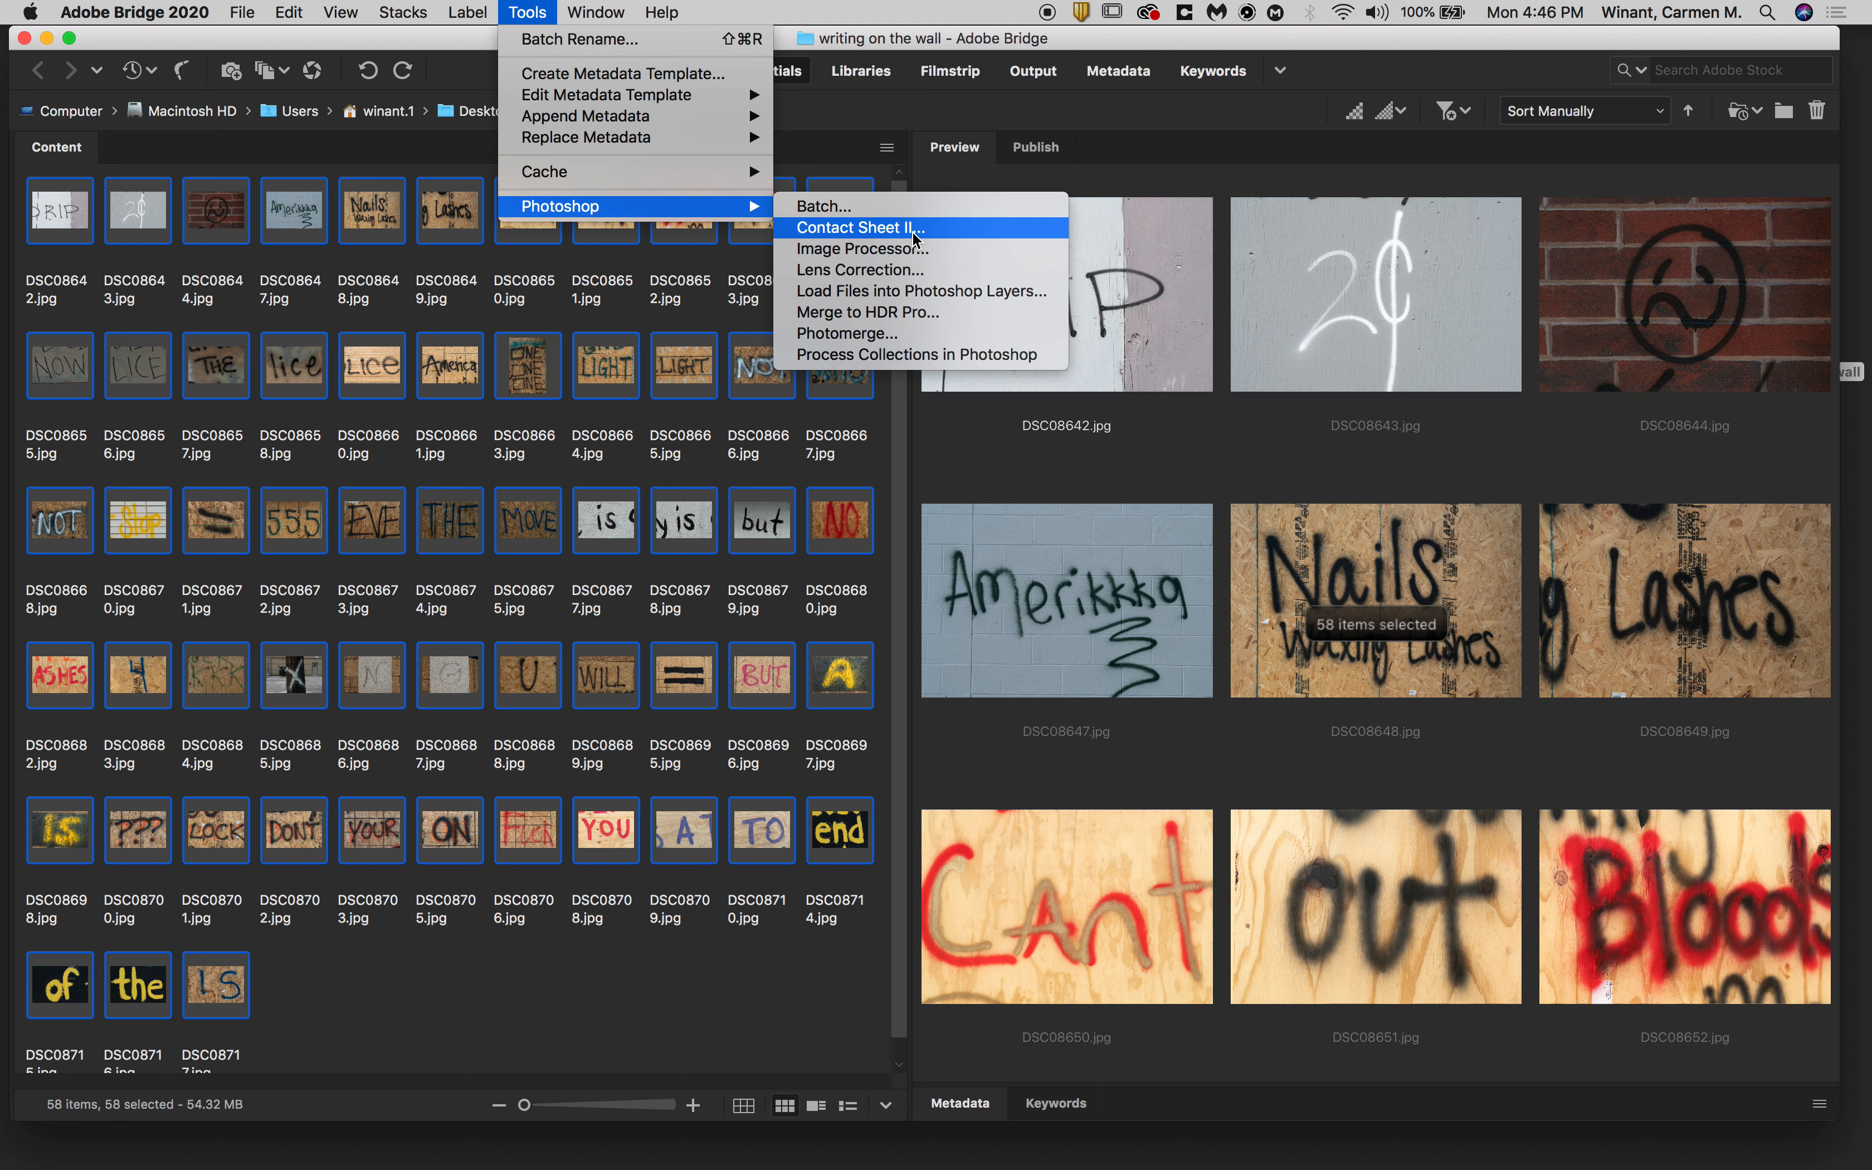
{"action": "left_click", "coordinate": [892, 229]}
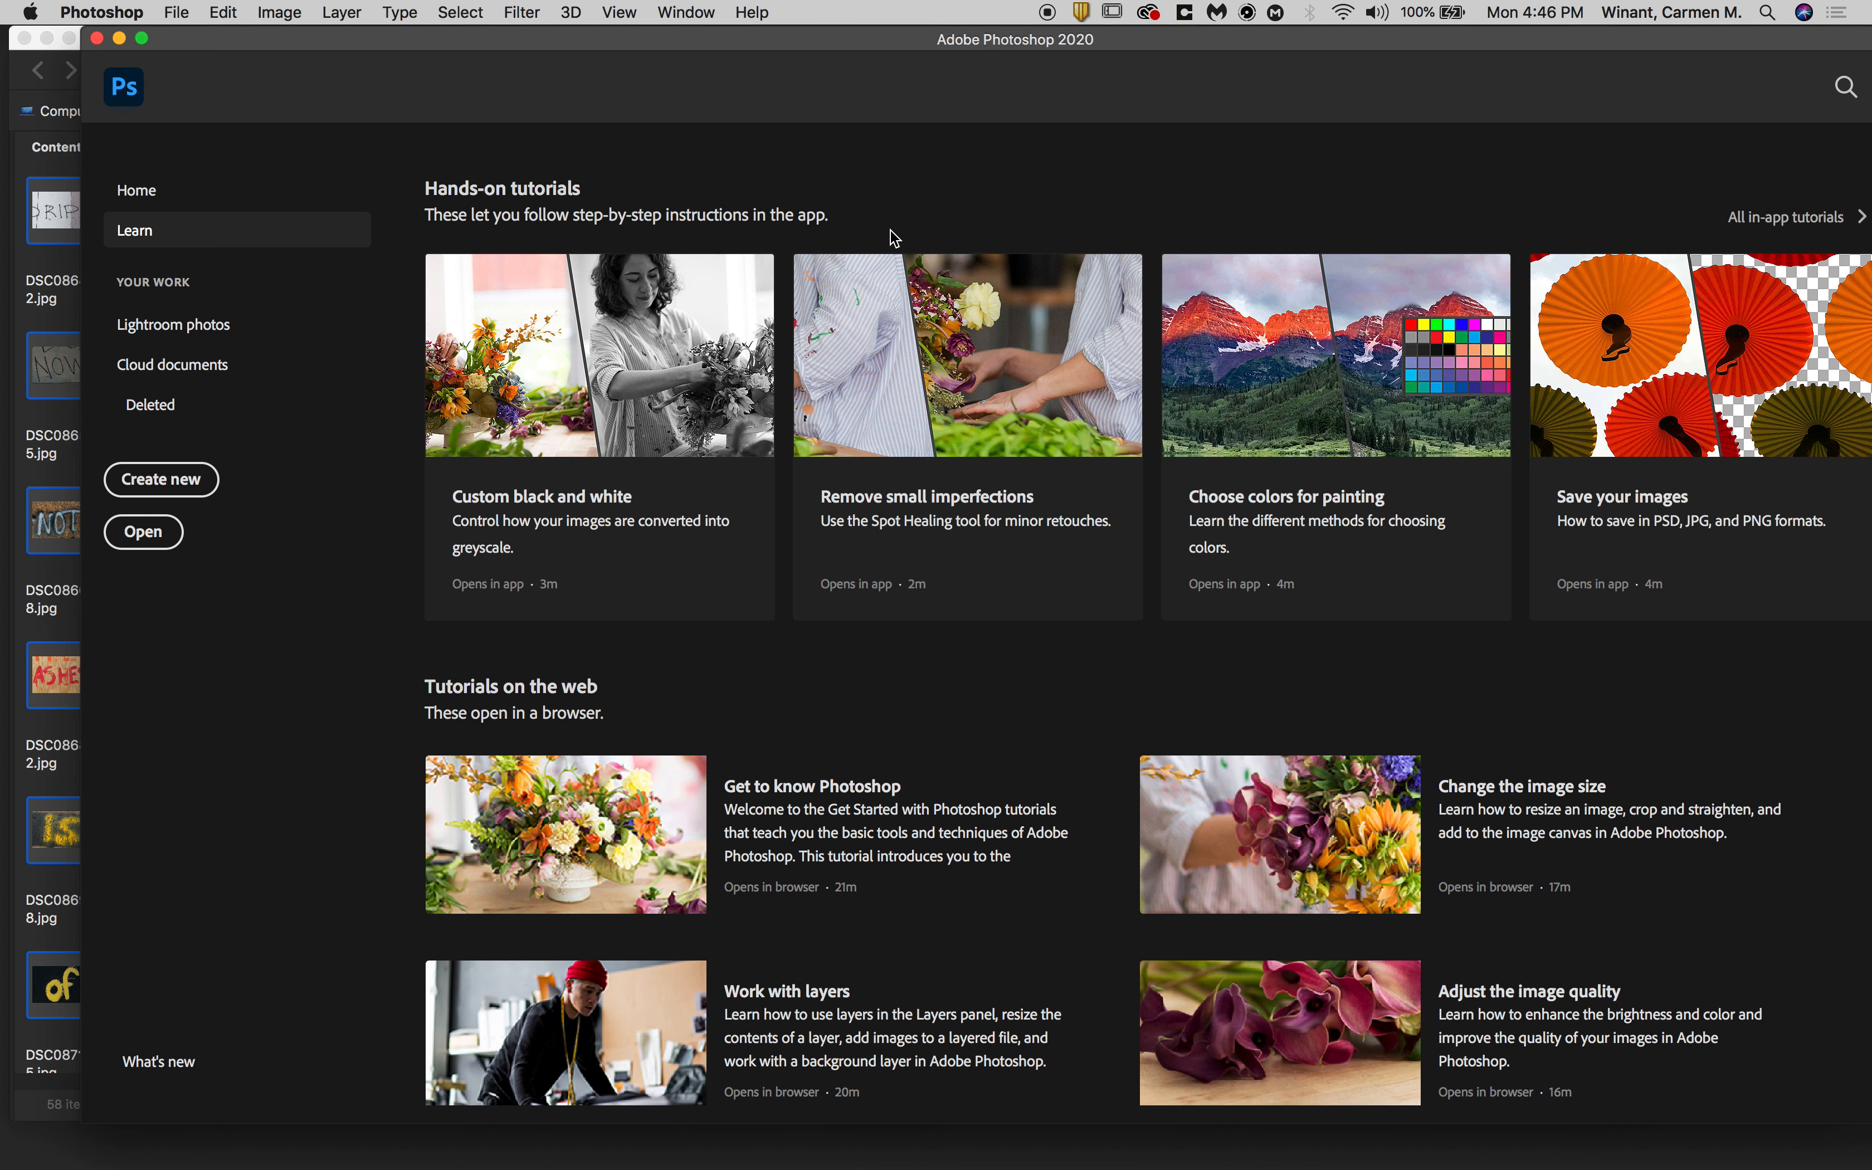
{"action": "left_click_drag", "start_coordinate": [891, 233], "coordinate": [582, 184]}
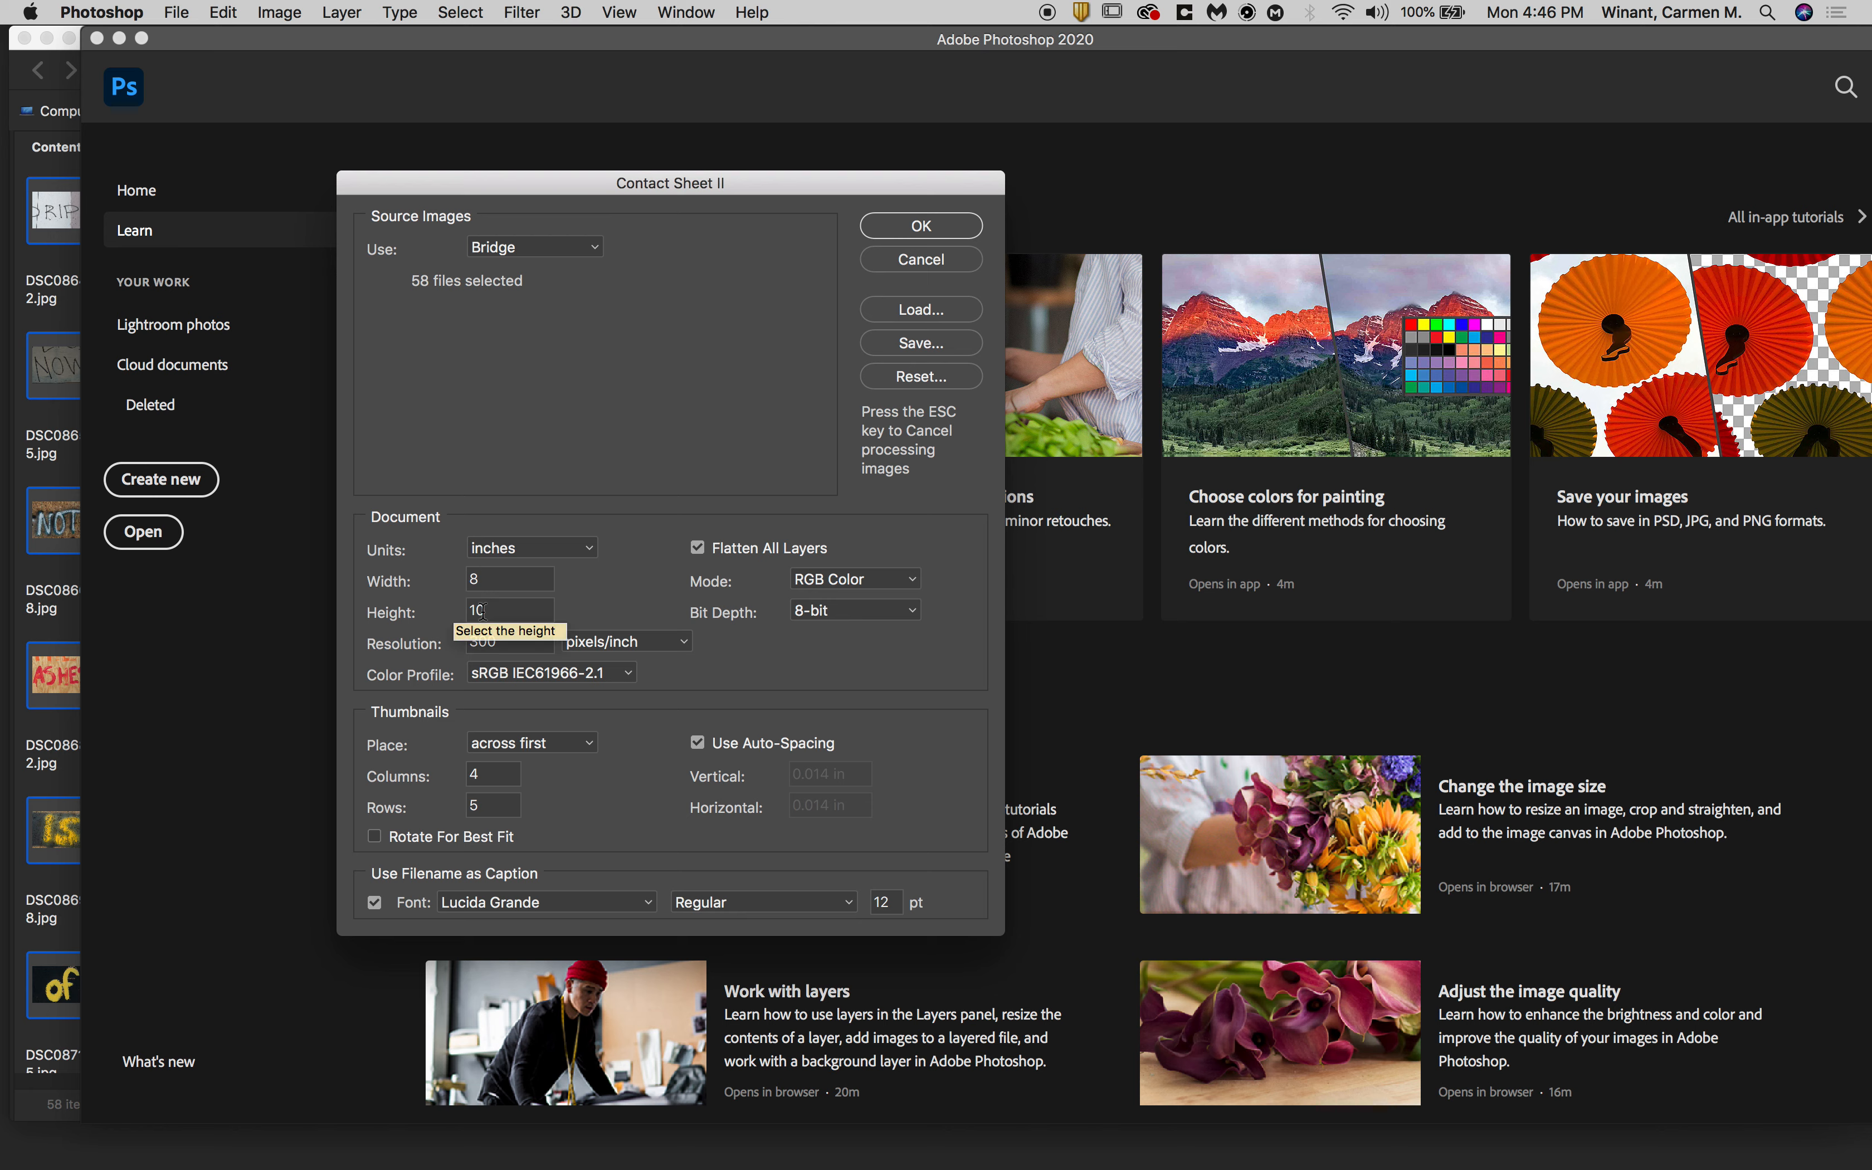
- Set the contact sheet's document resolution to 150 pixels/inch
{"action": "double_click", "coordinate": [484, 643]}
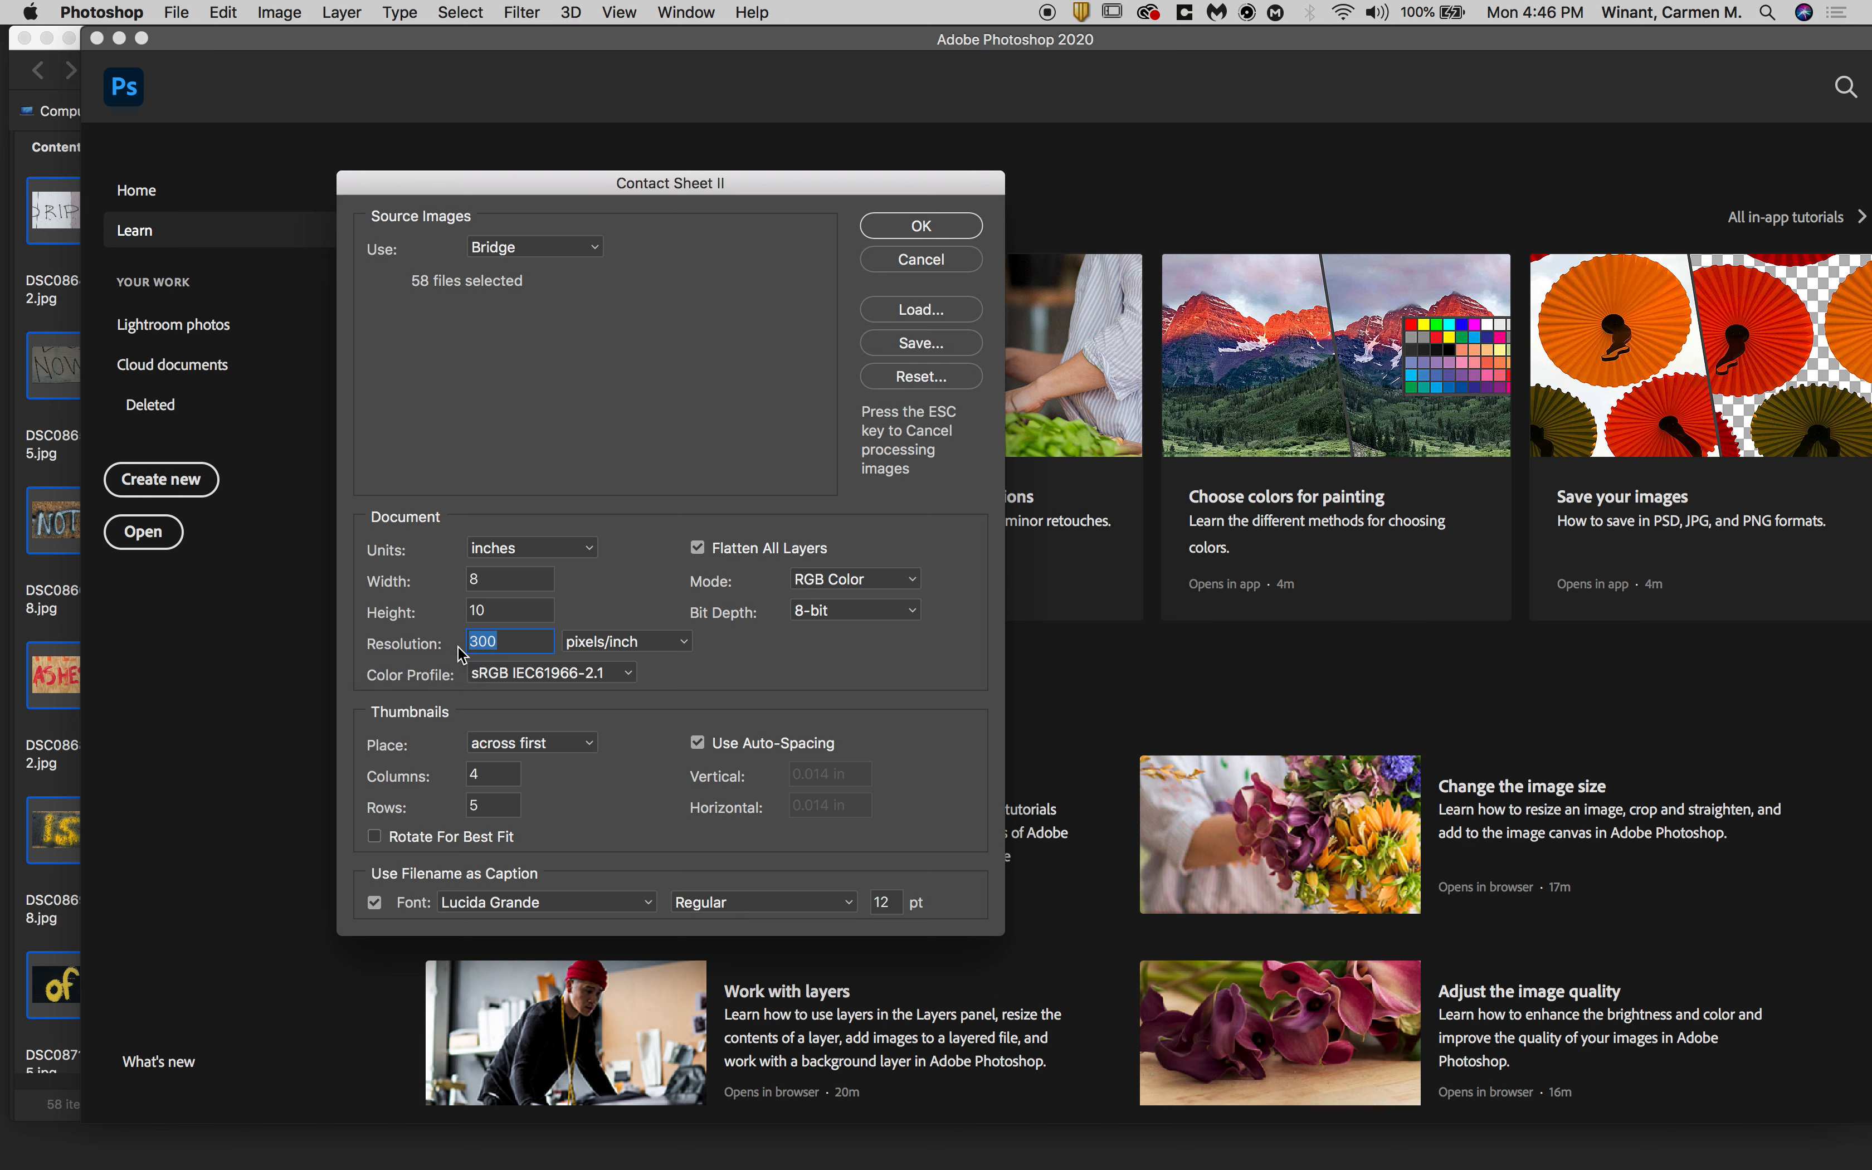
{"action": "type", "text": "150"}
{"action": "left_click_drag", "start_coordinate": [497, 641], "coordinate": [469, 641]}
{"action": "left_click", "coordinate": [497, 642]}
{"action": "left_click", "coordinate": [485, 641]}
{"action": "type", "text": "150"}
- Examine the color profile, color mode and bit depth choices, choosing 8-bit, and review the width, height and resolution values
{"action": "left_click", "coordinate": [628, 679]}
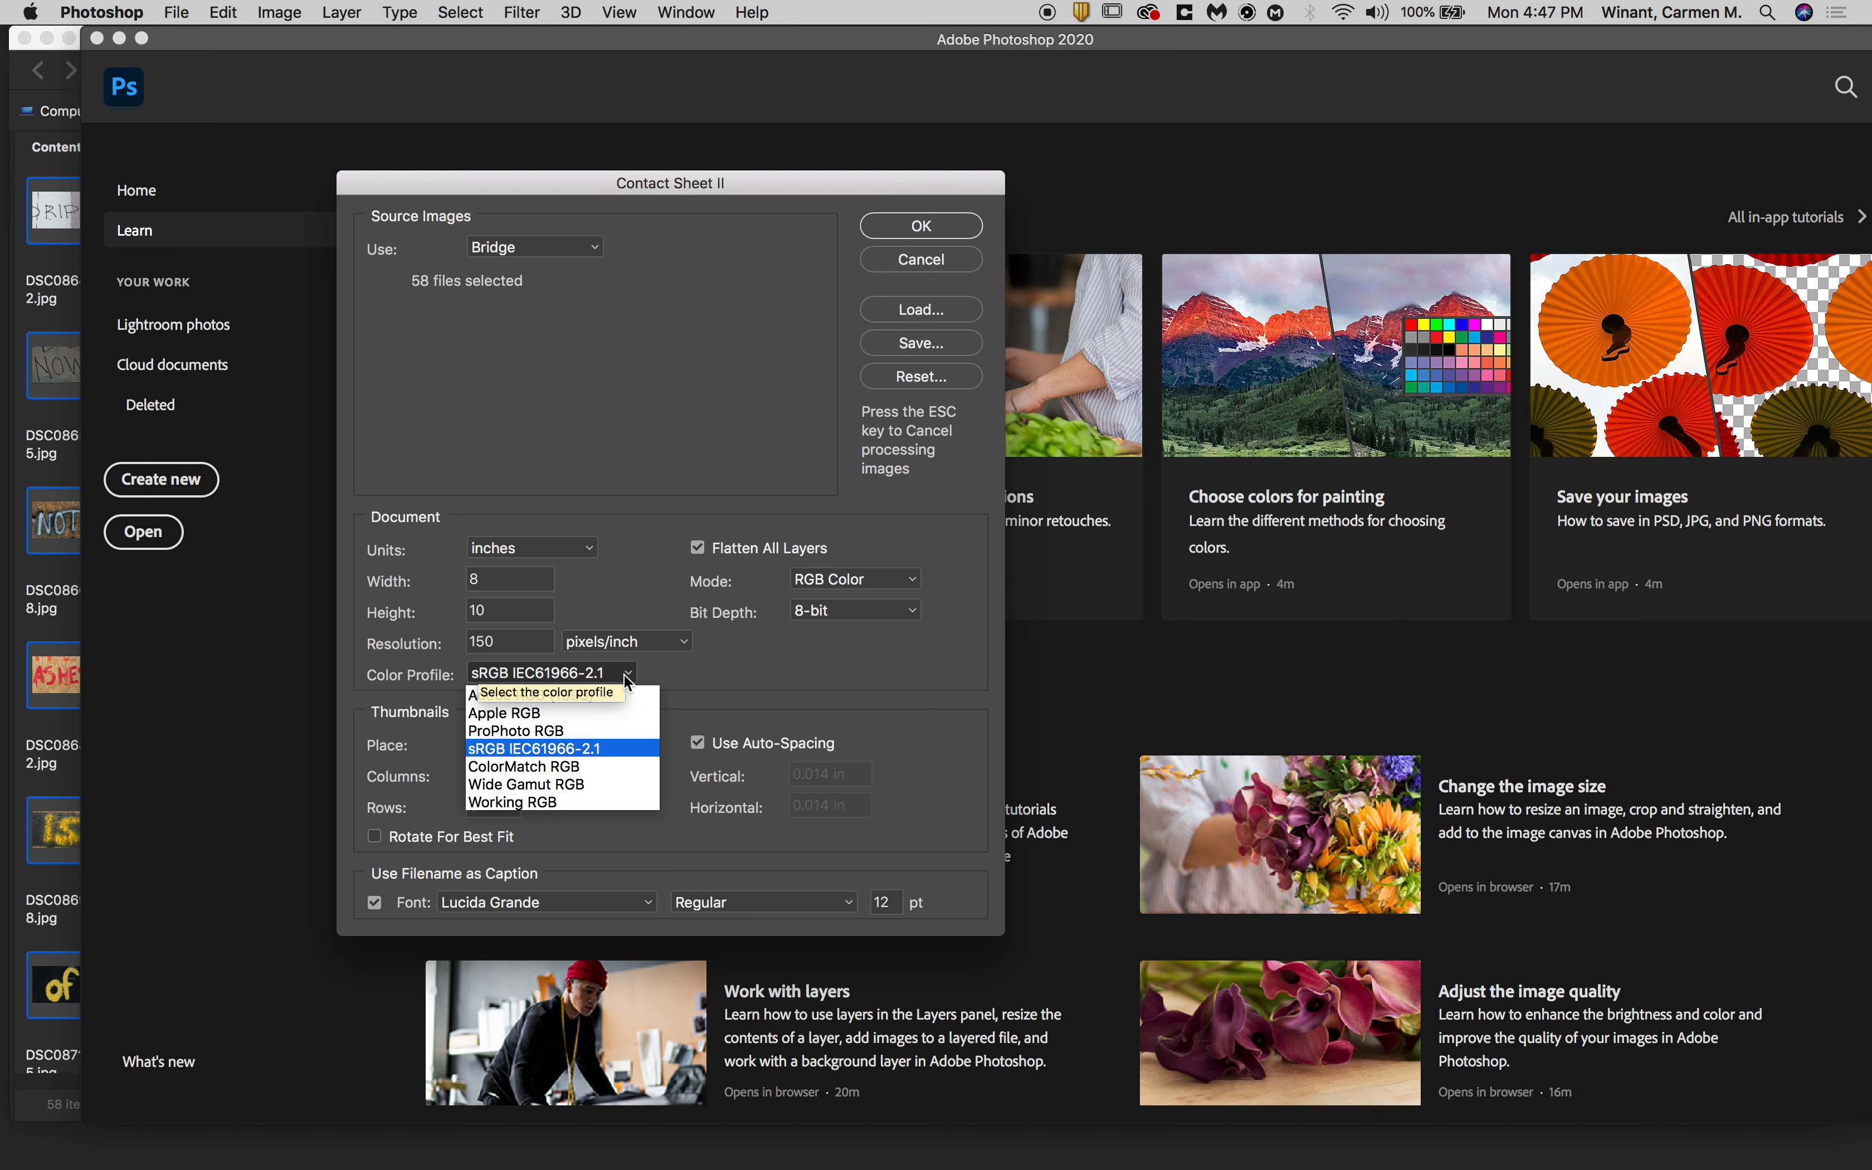
{"action": "left_click", "coordinate": [690, 679]}
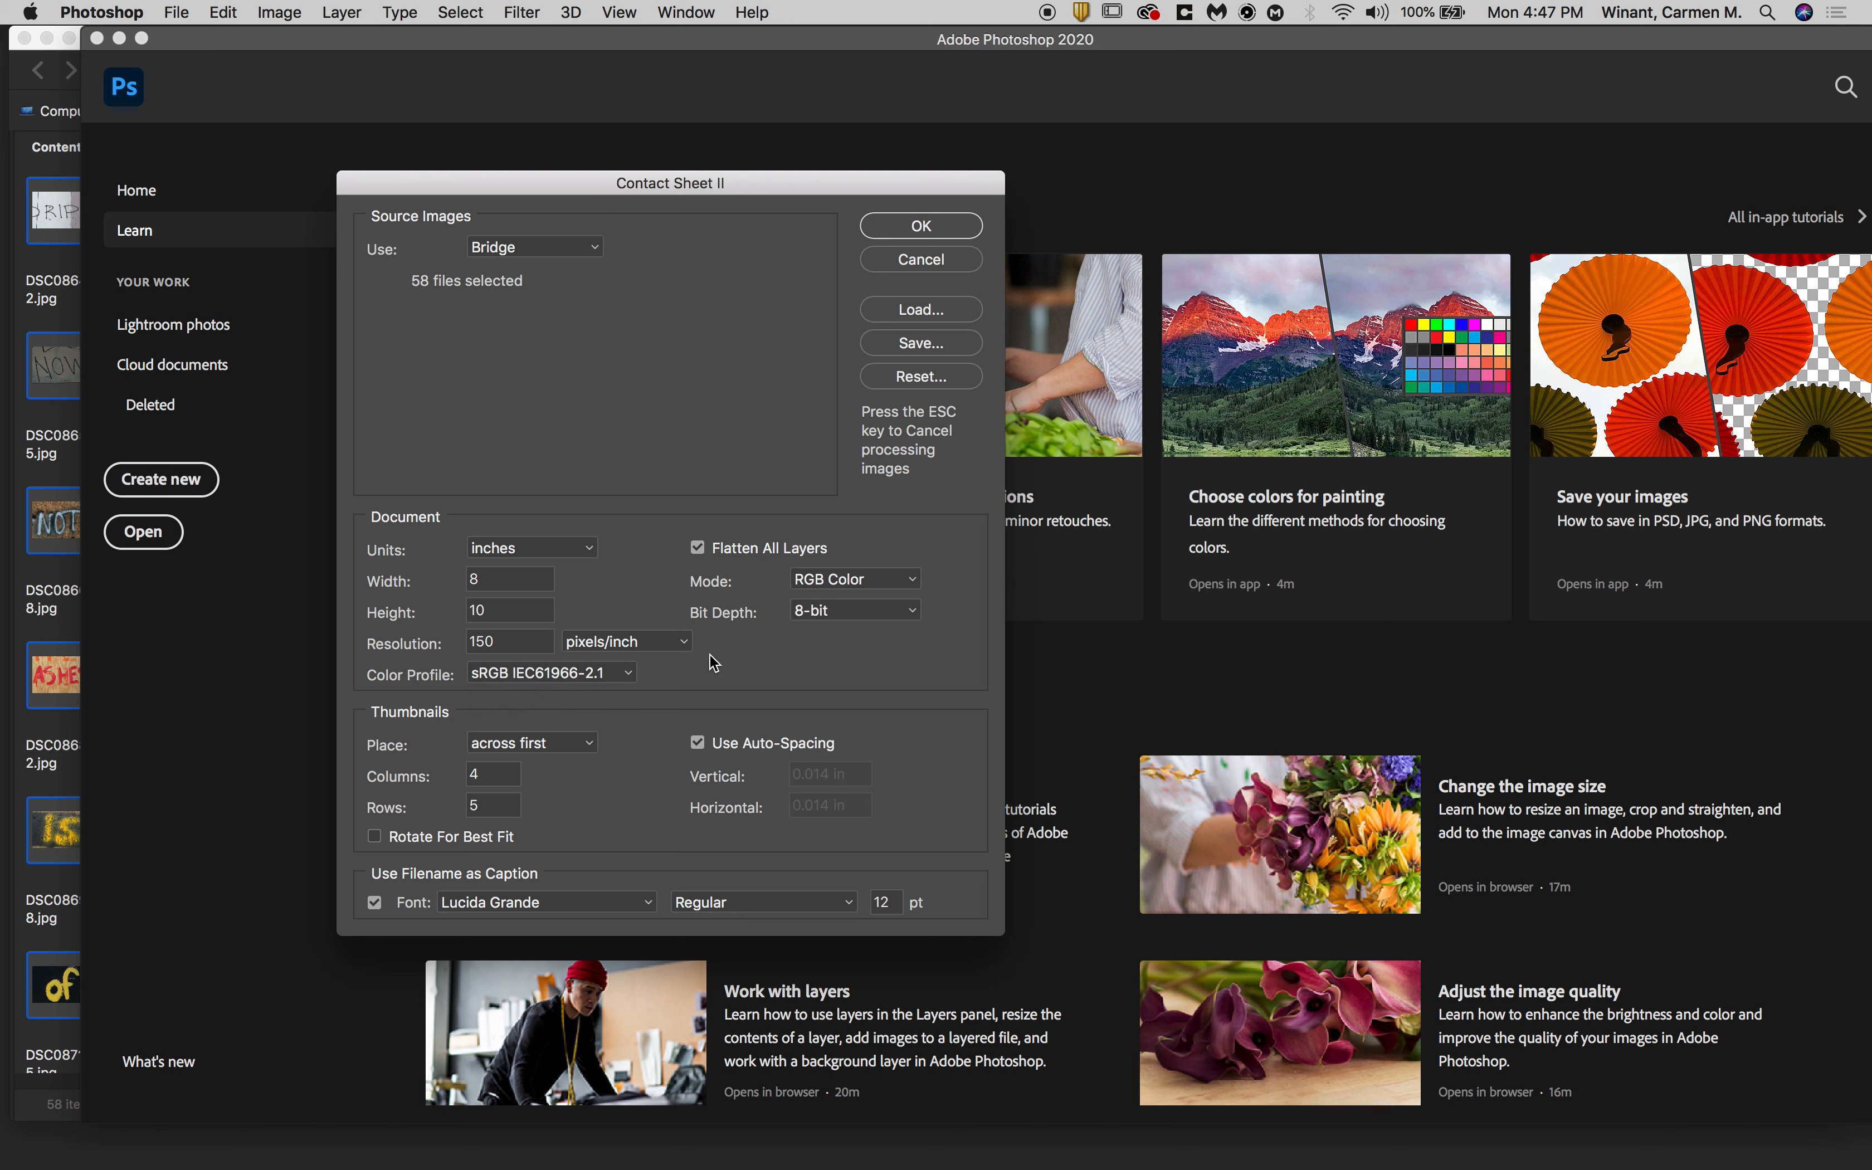
{"action": "left_click", "coordinate": [861, 582]}
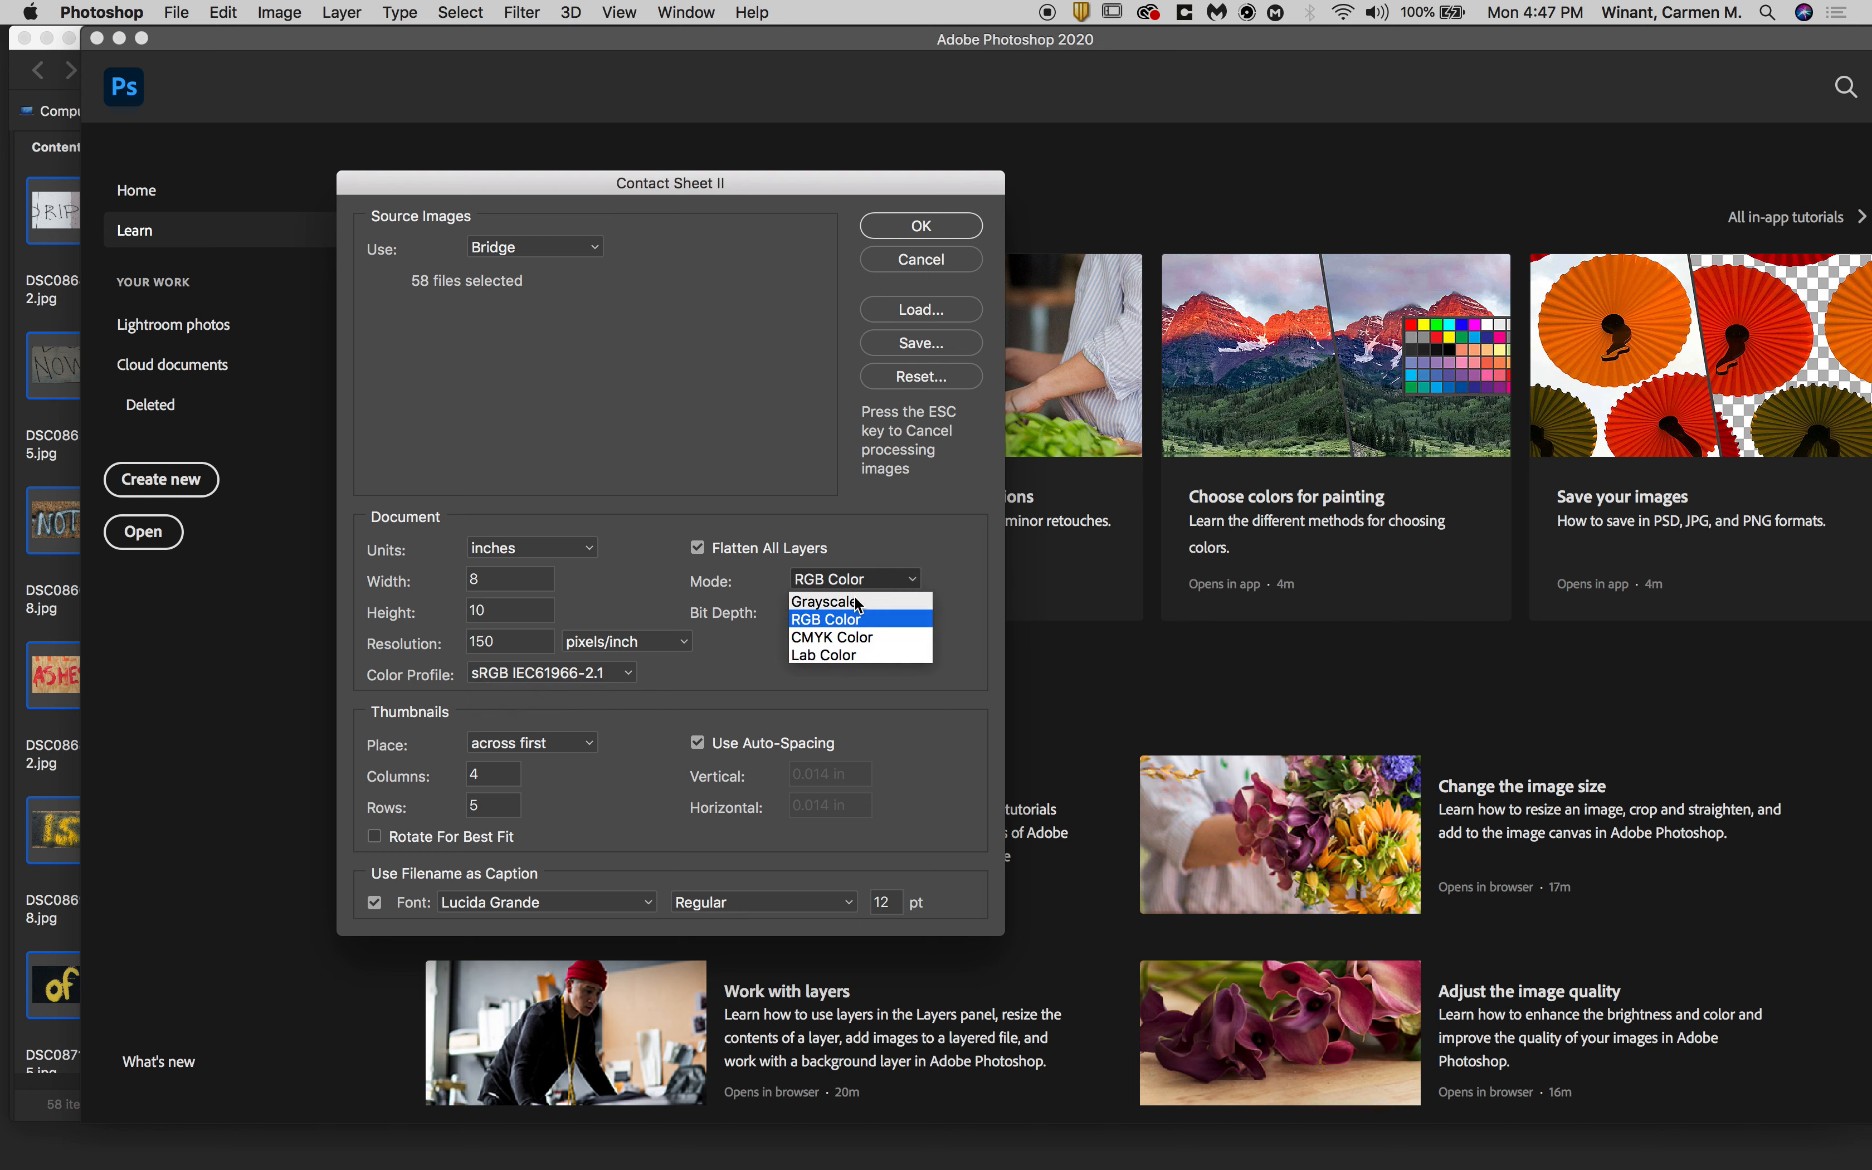
{"action": "left_click", "coordinate": [987, 551]}
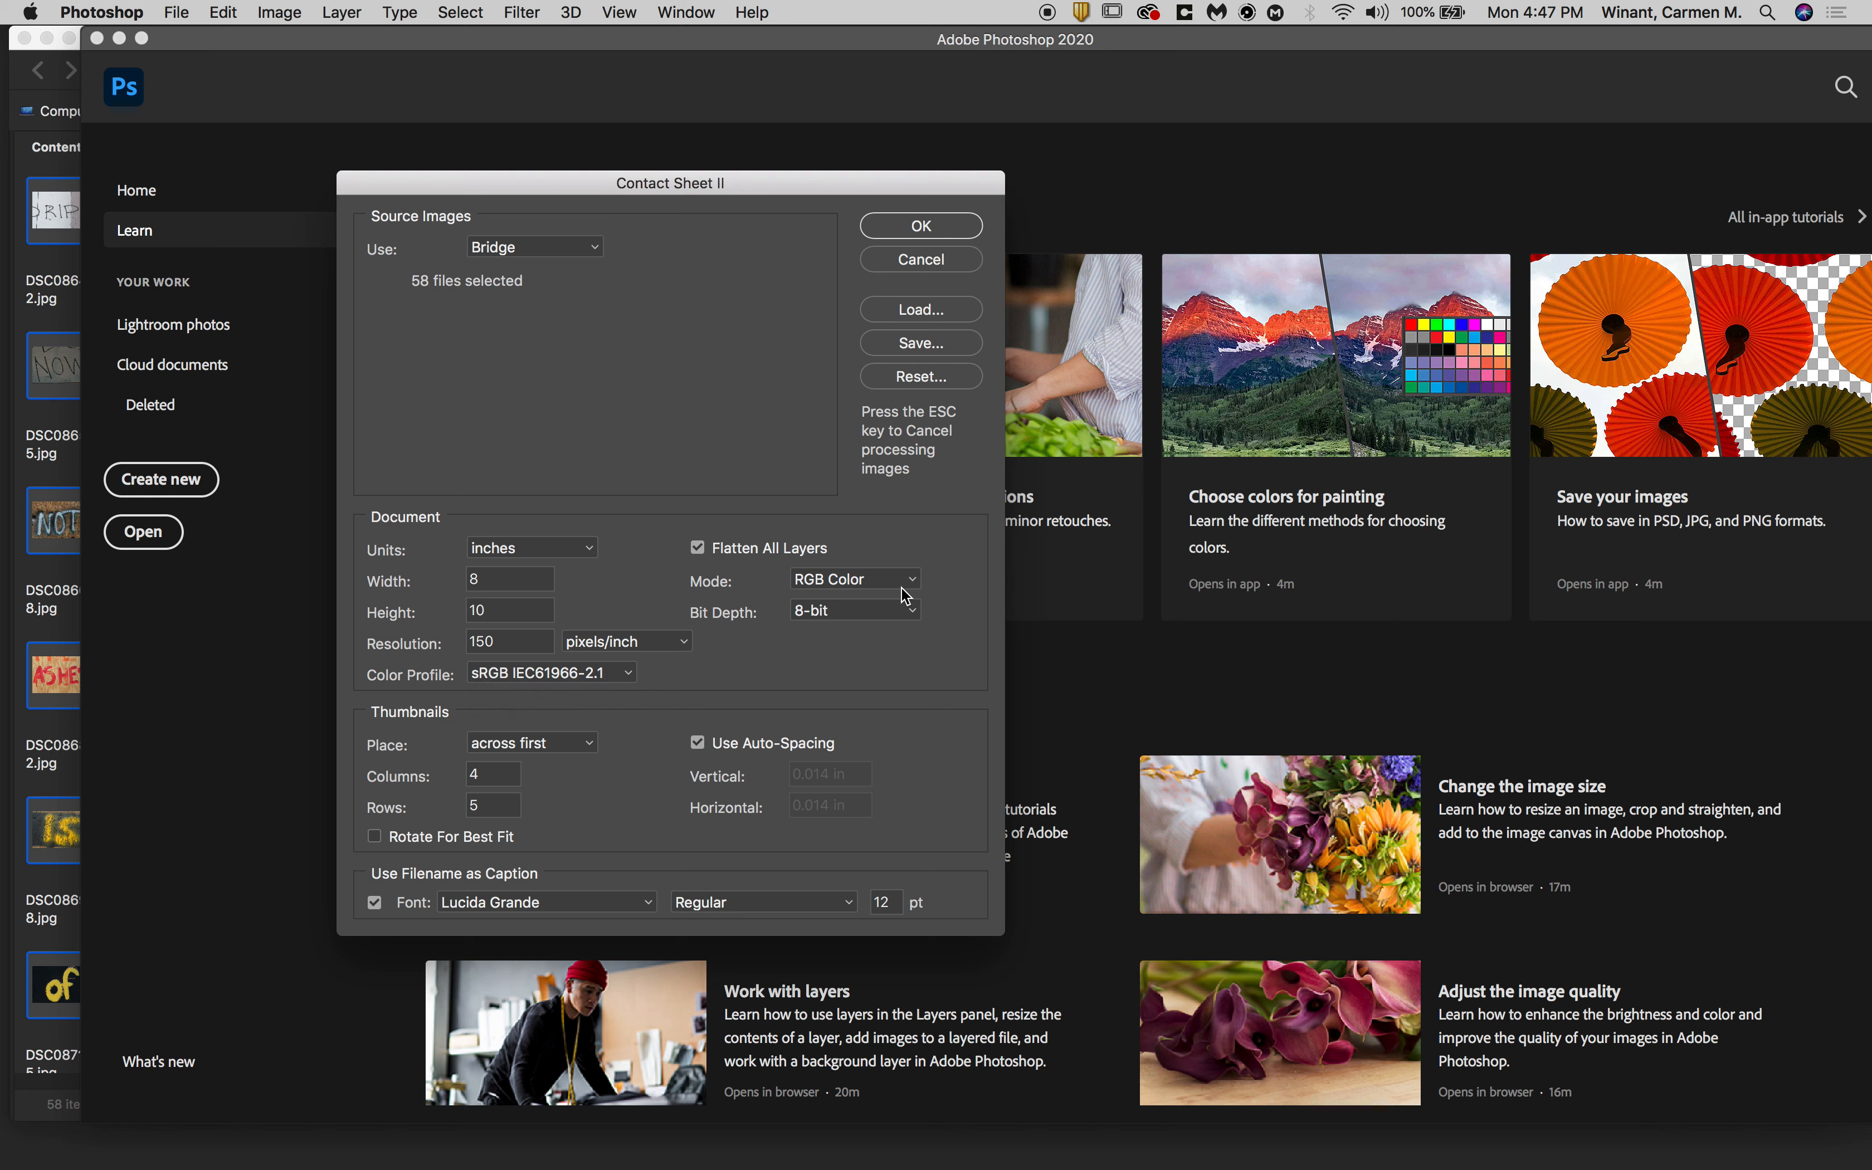
{"action": "left_click", "coordinate": [852, 610]}
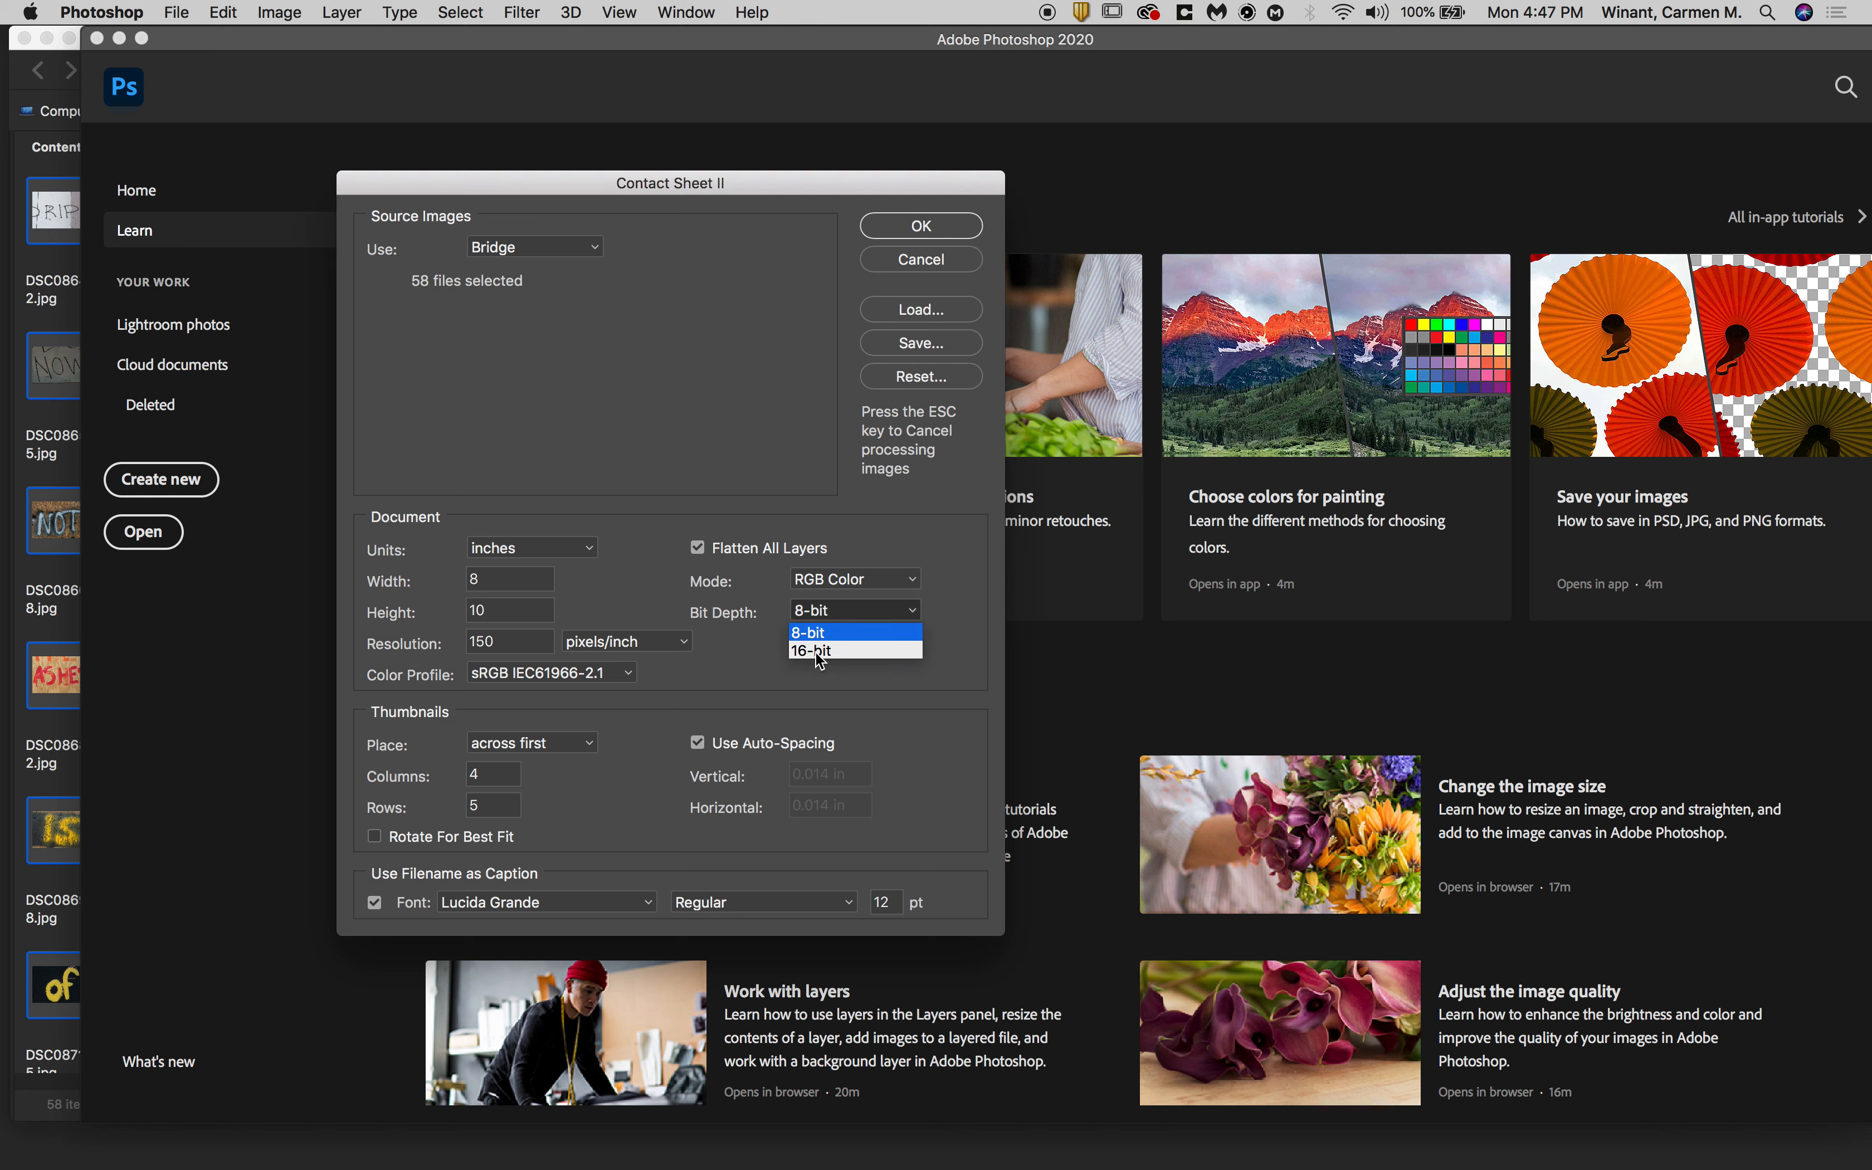
{"action": "left_click", "coordinate": [825, 632]}
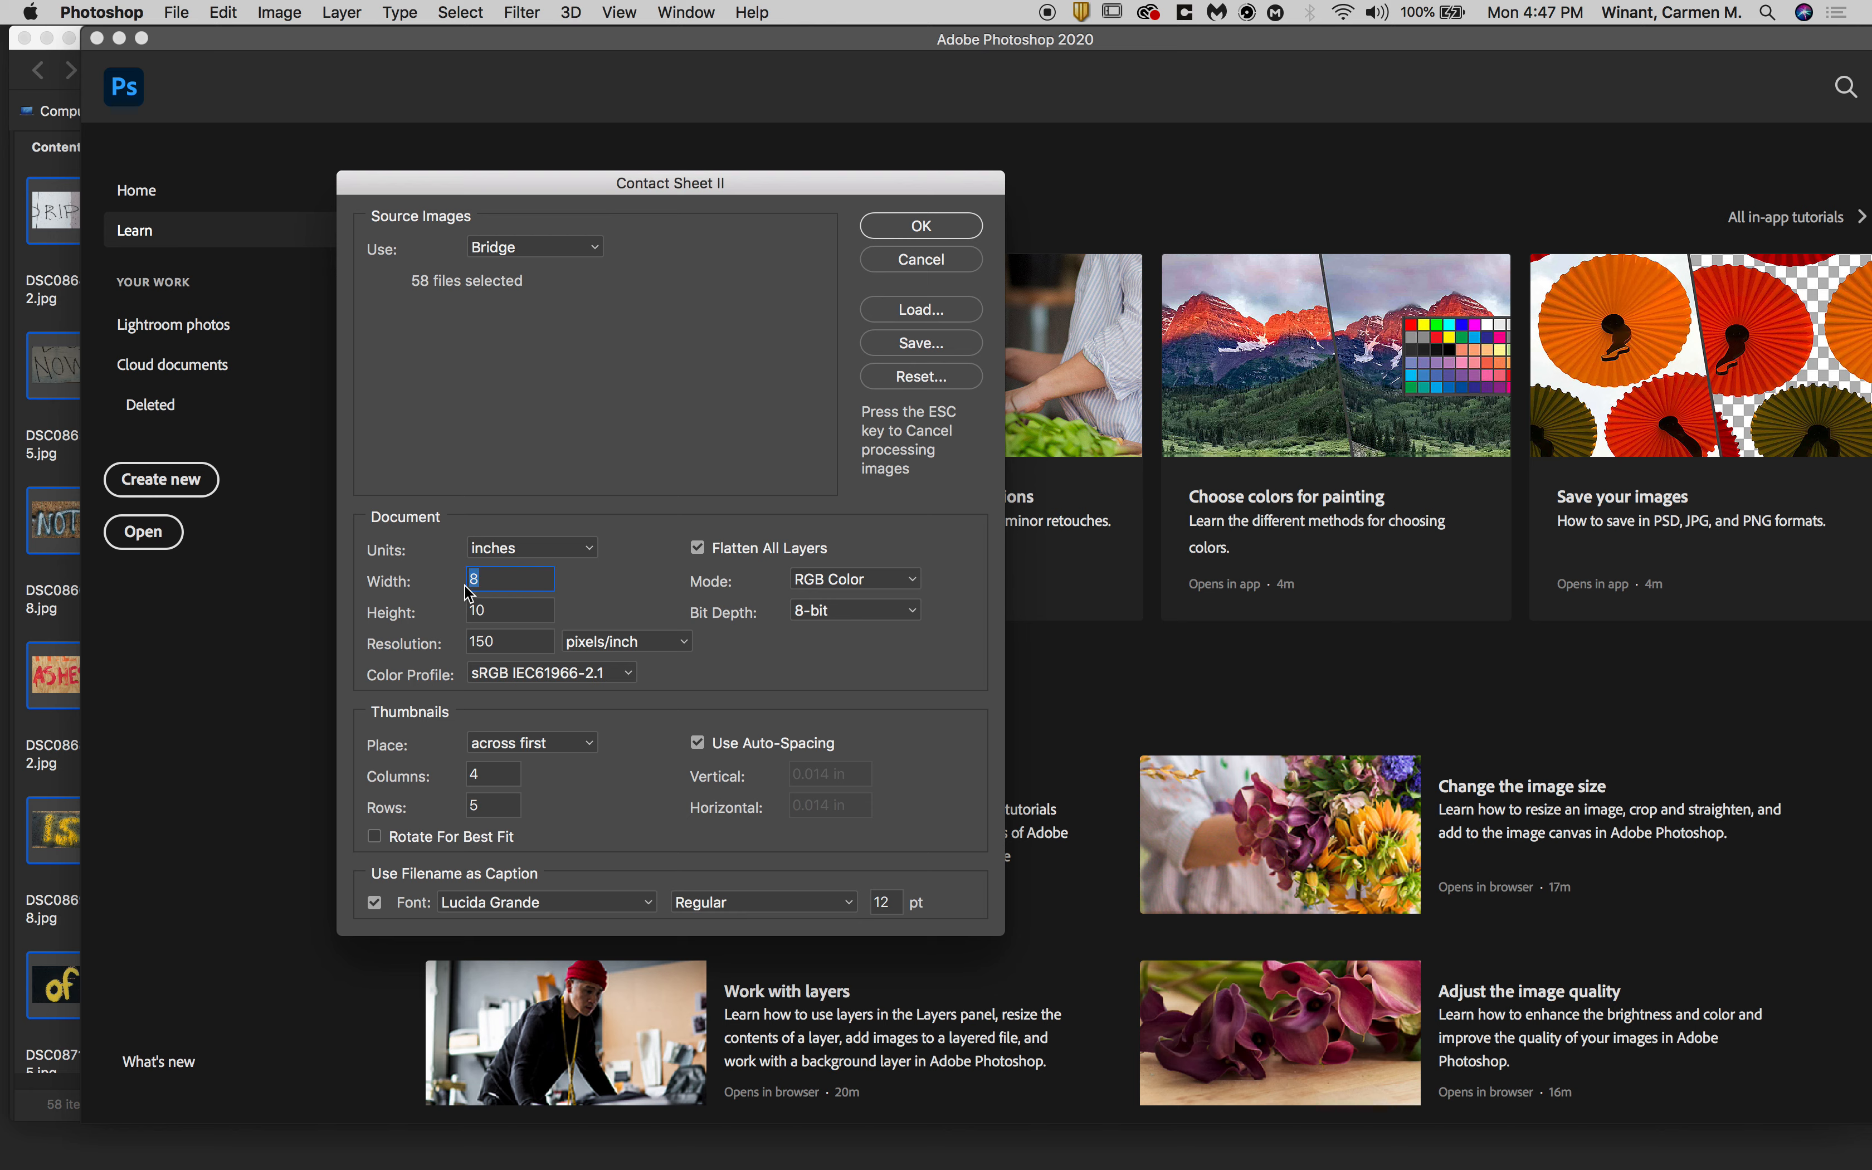
{"action": "key", "text": "Tab"}
{"action": "left_click", "coordinate": [496, 617]}
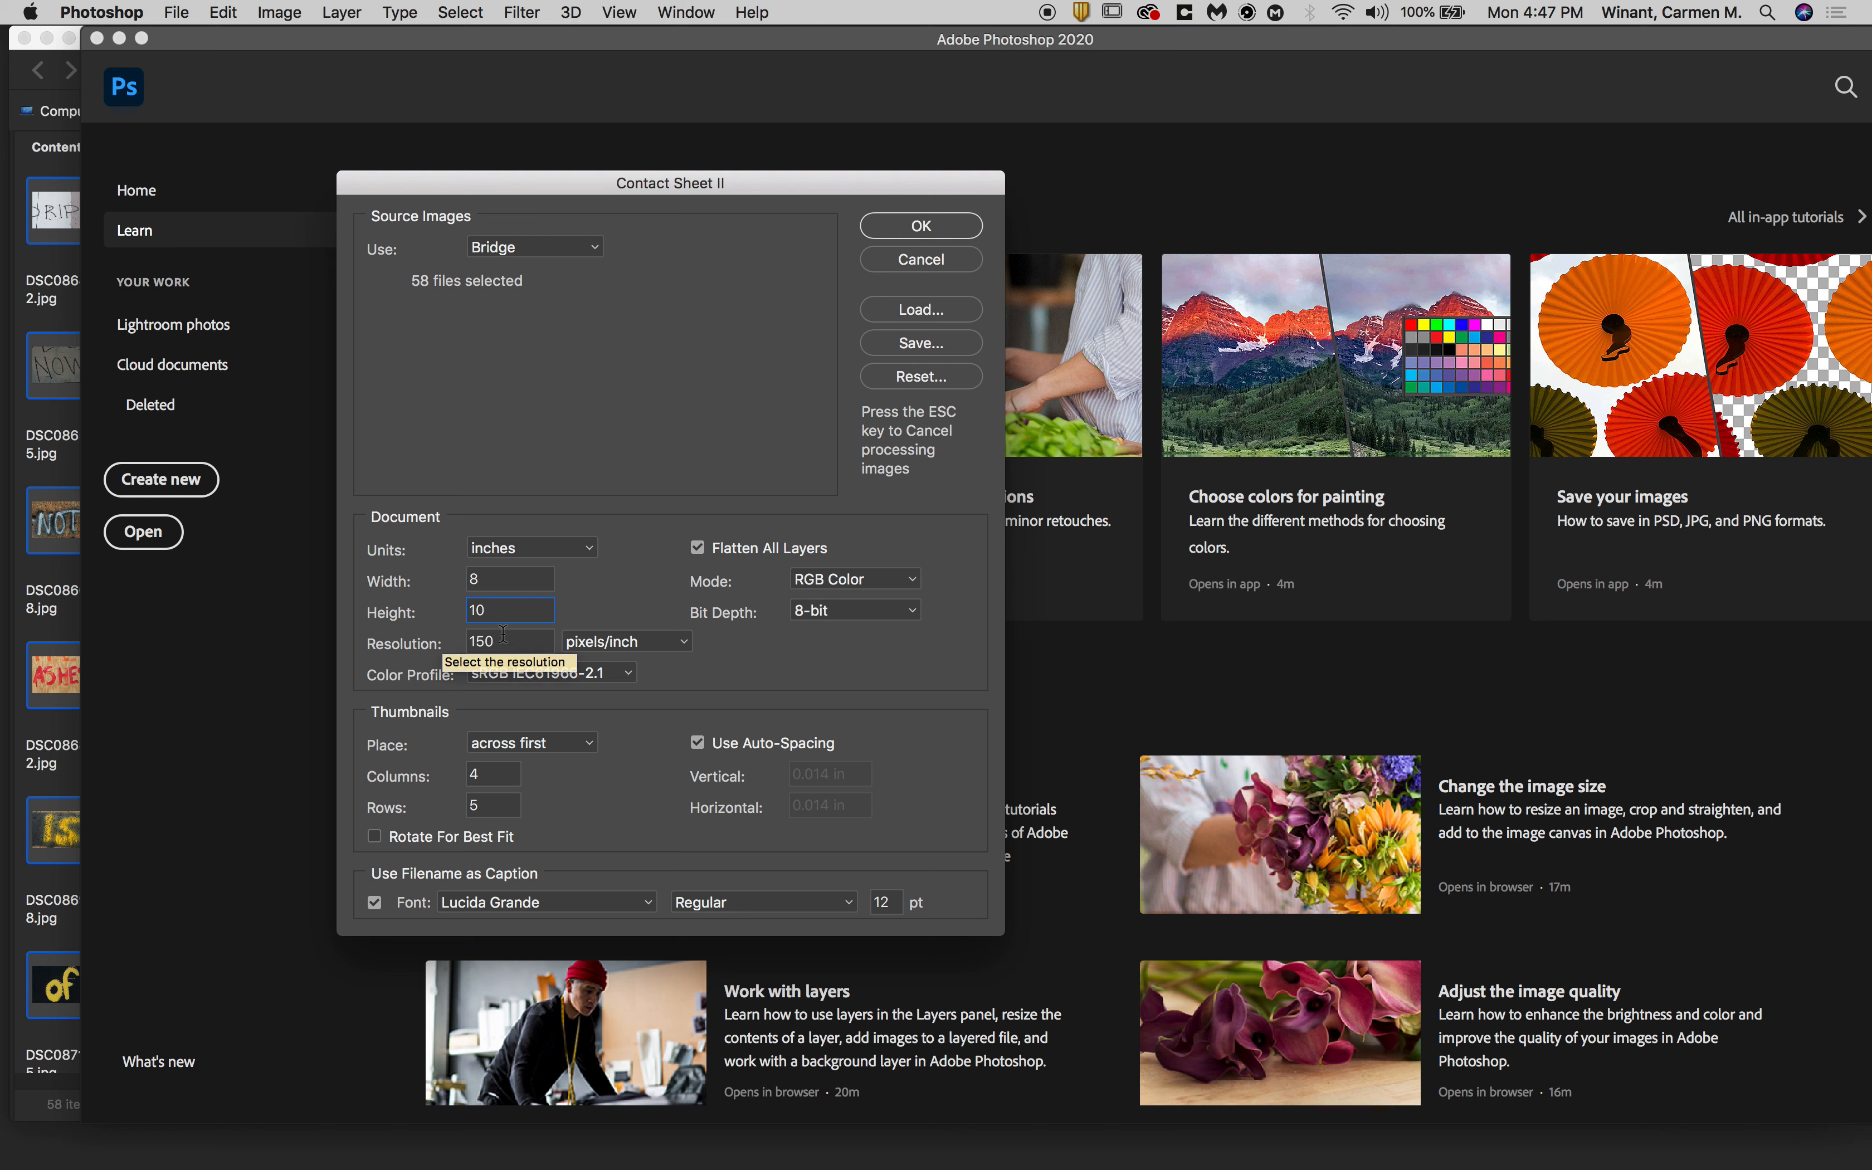
{"action": "double_click", "coordinate": [478, 639]}
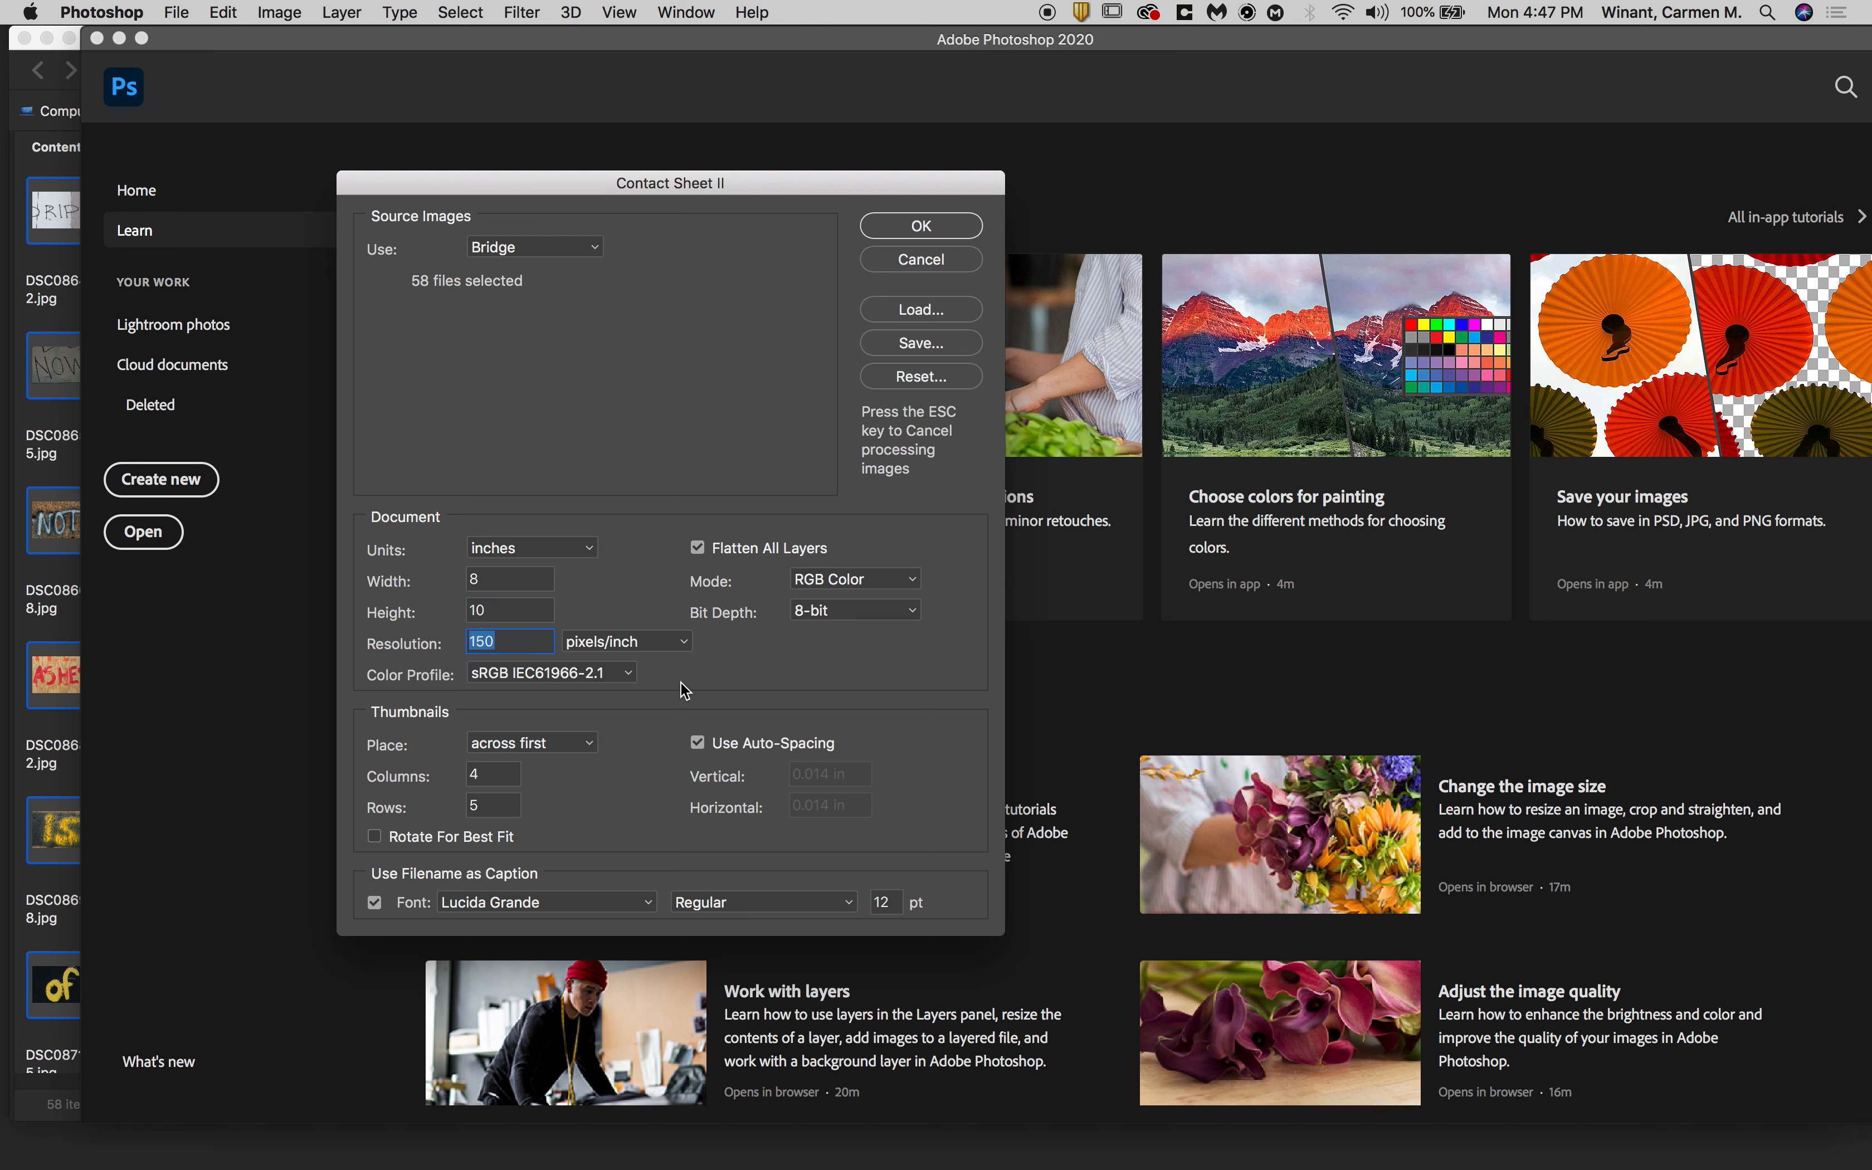
- Set the number of thumbnail columns on the contact sheet to 6
{"action": "double_click", "coordinate": [484, 776]}
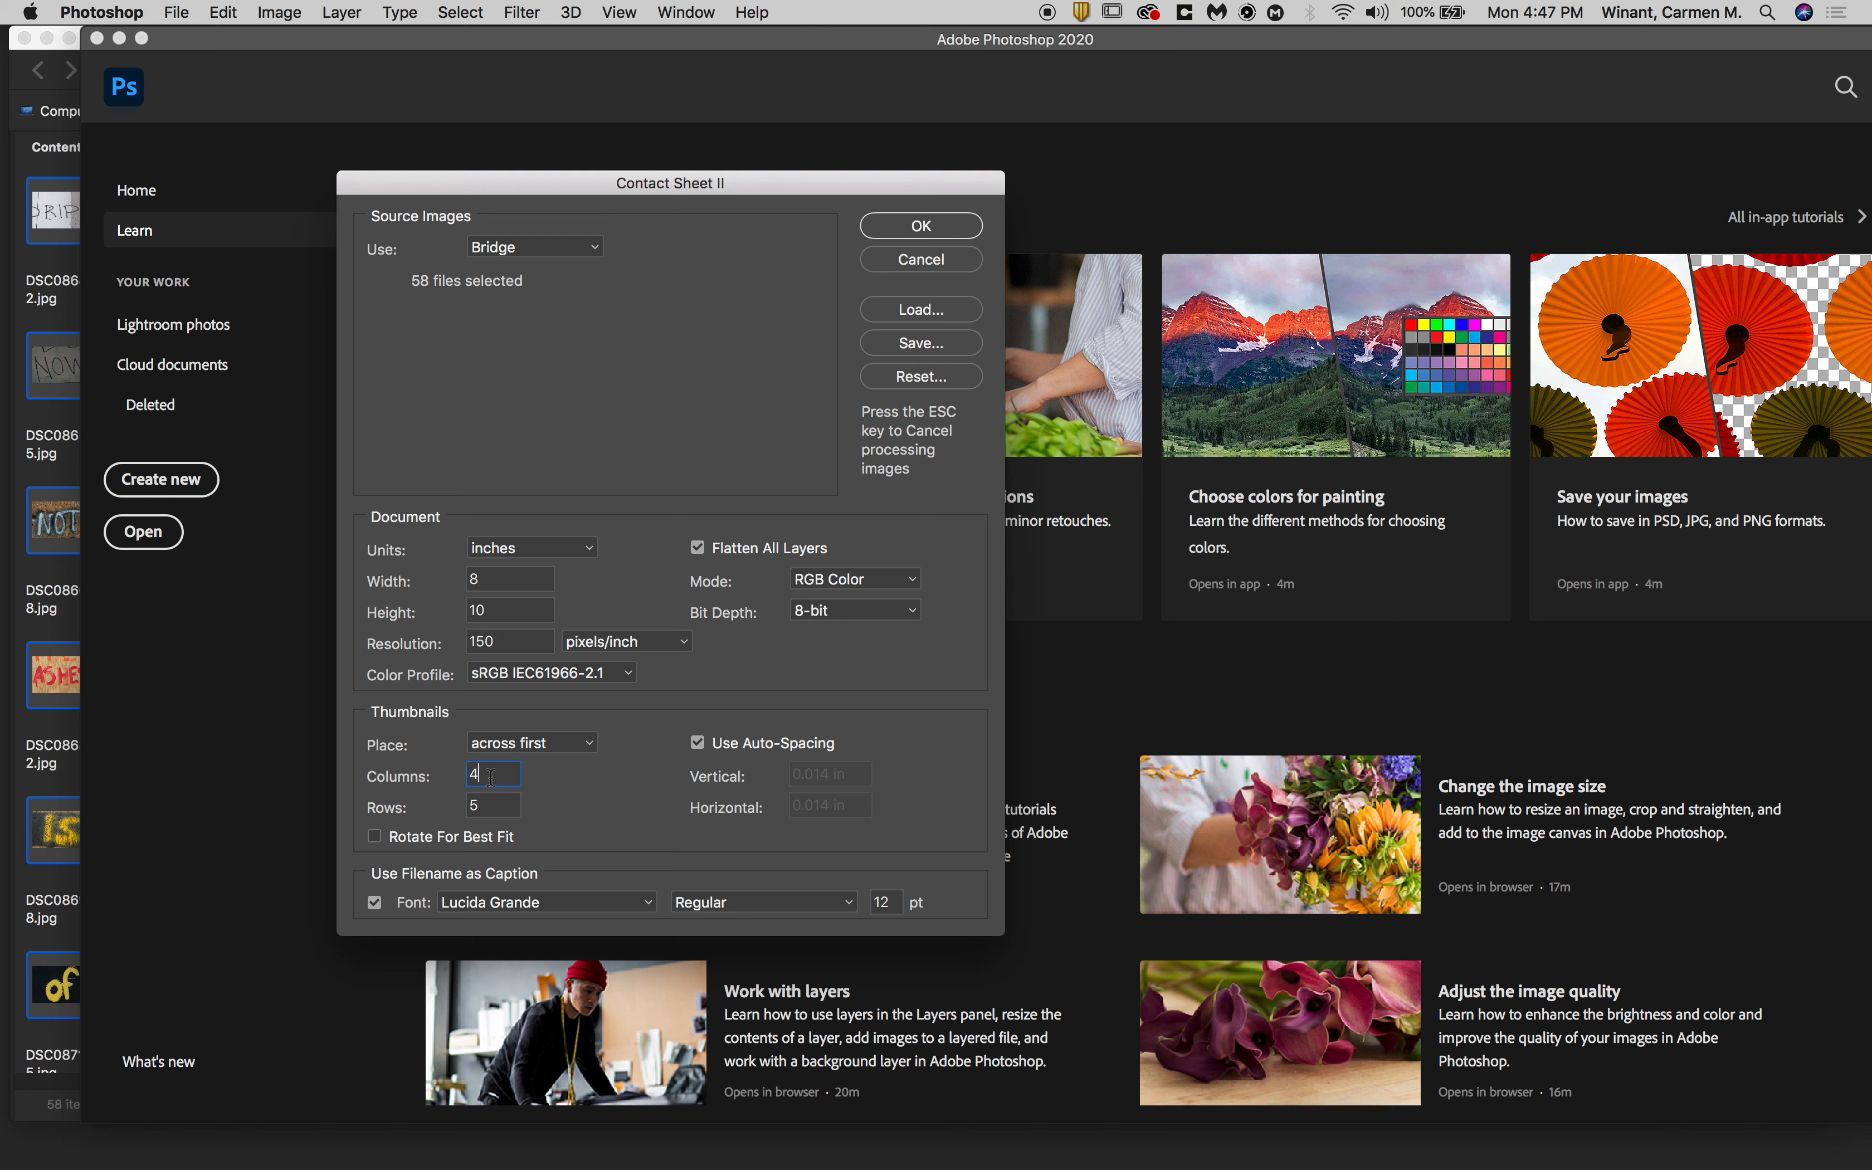
{"action": "key", "text": "Tab"}
{"action": "left_click_drag", "start_coordinate": [488, 774], "coordinate": [462, 781]}
{"action": "type", "text": "4"}
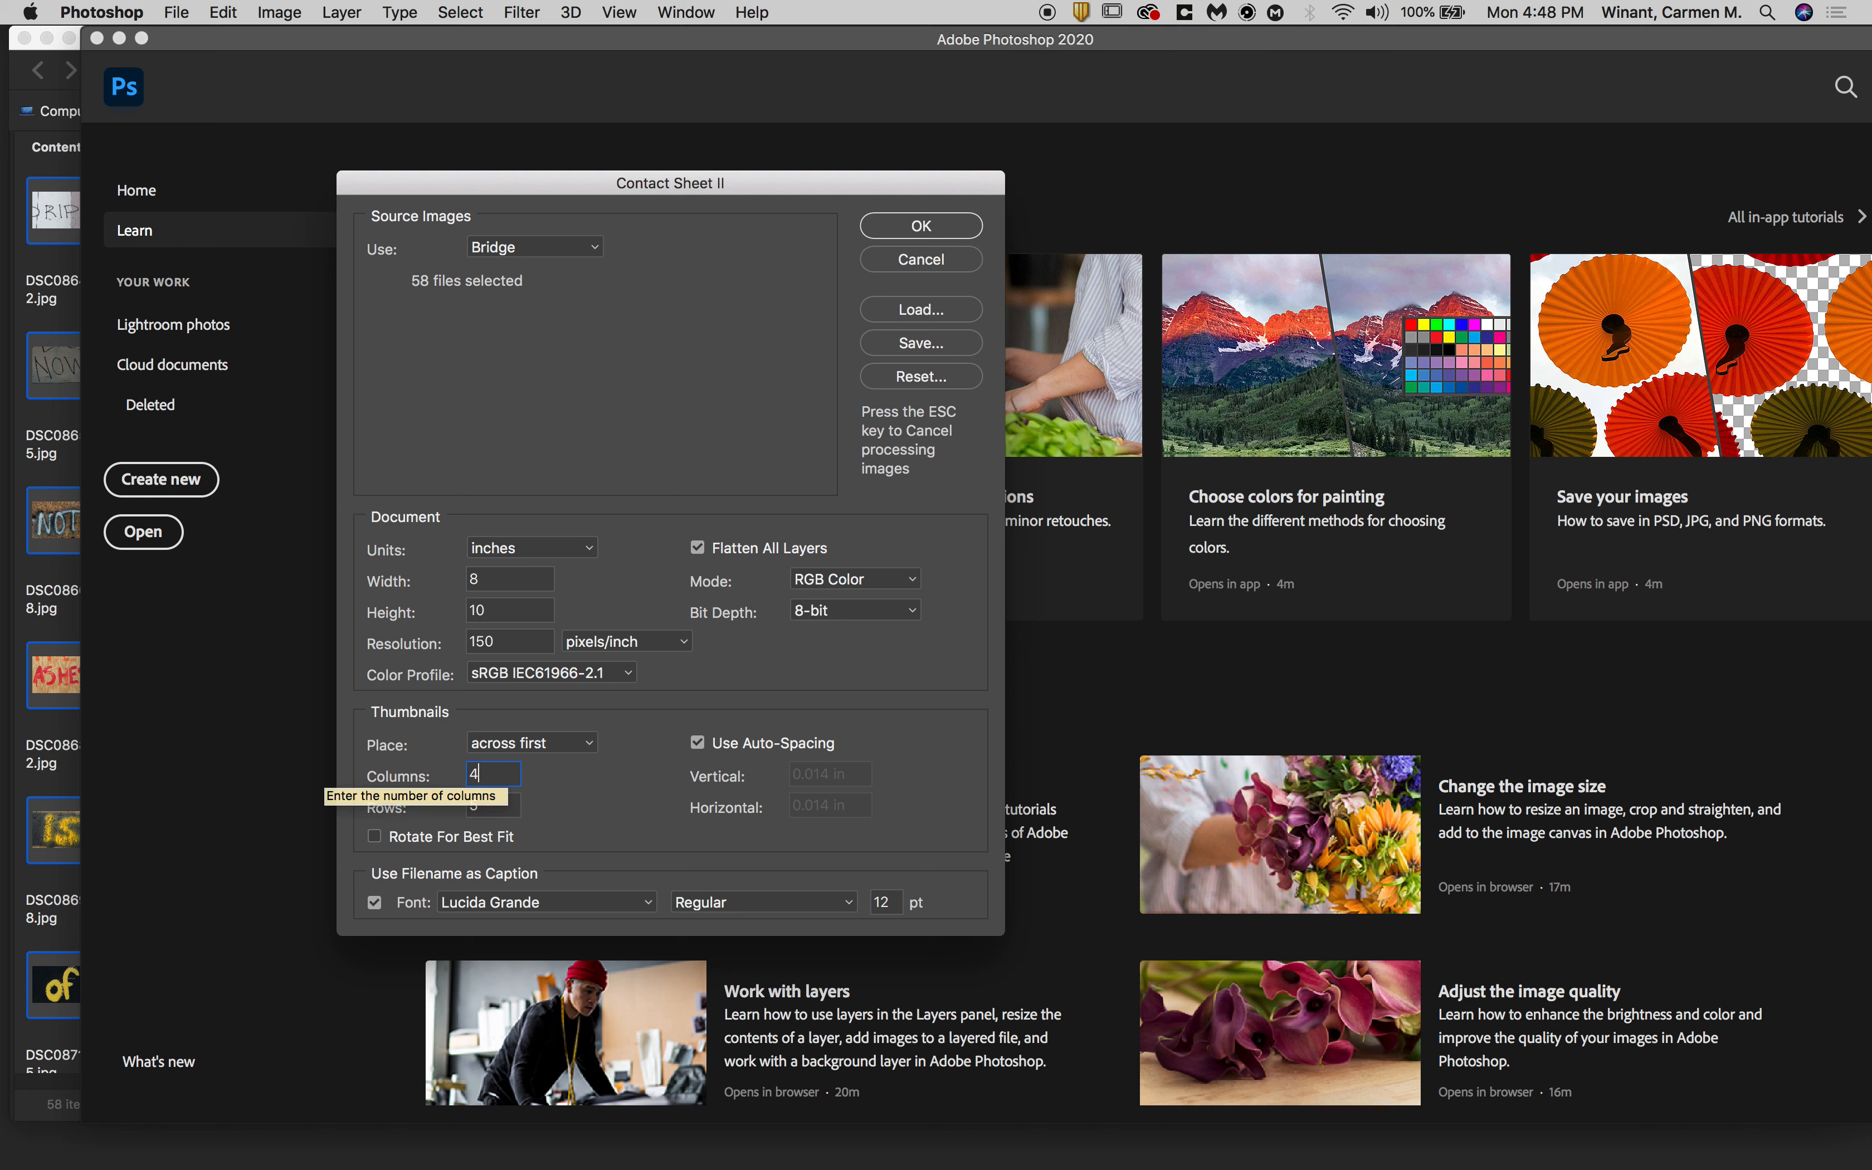
{"action": "left_click_drag", "start_coordinate": [492, 774], "coordinate": [461, 782]}
{"action": "type", "text": "6"}
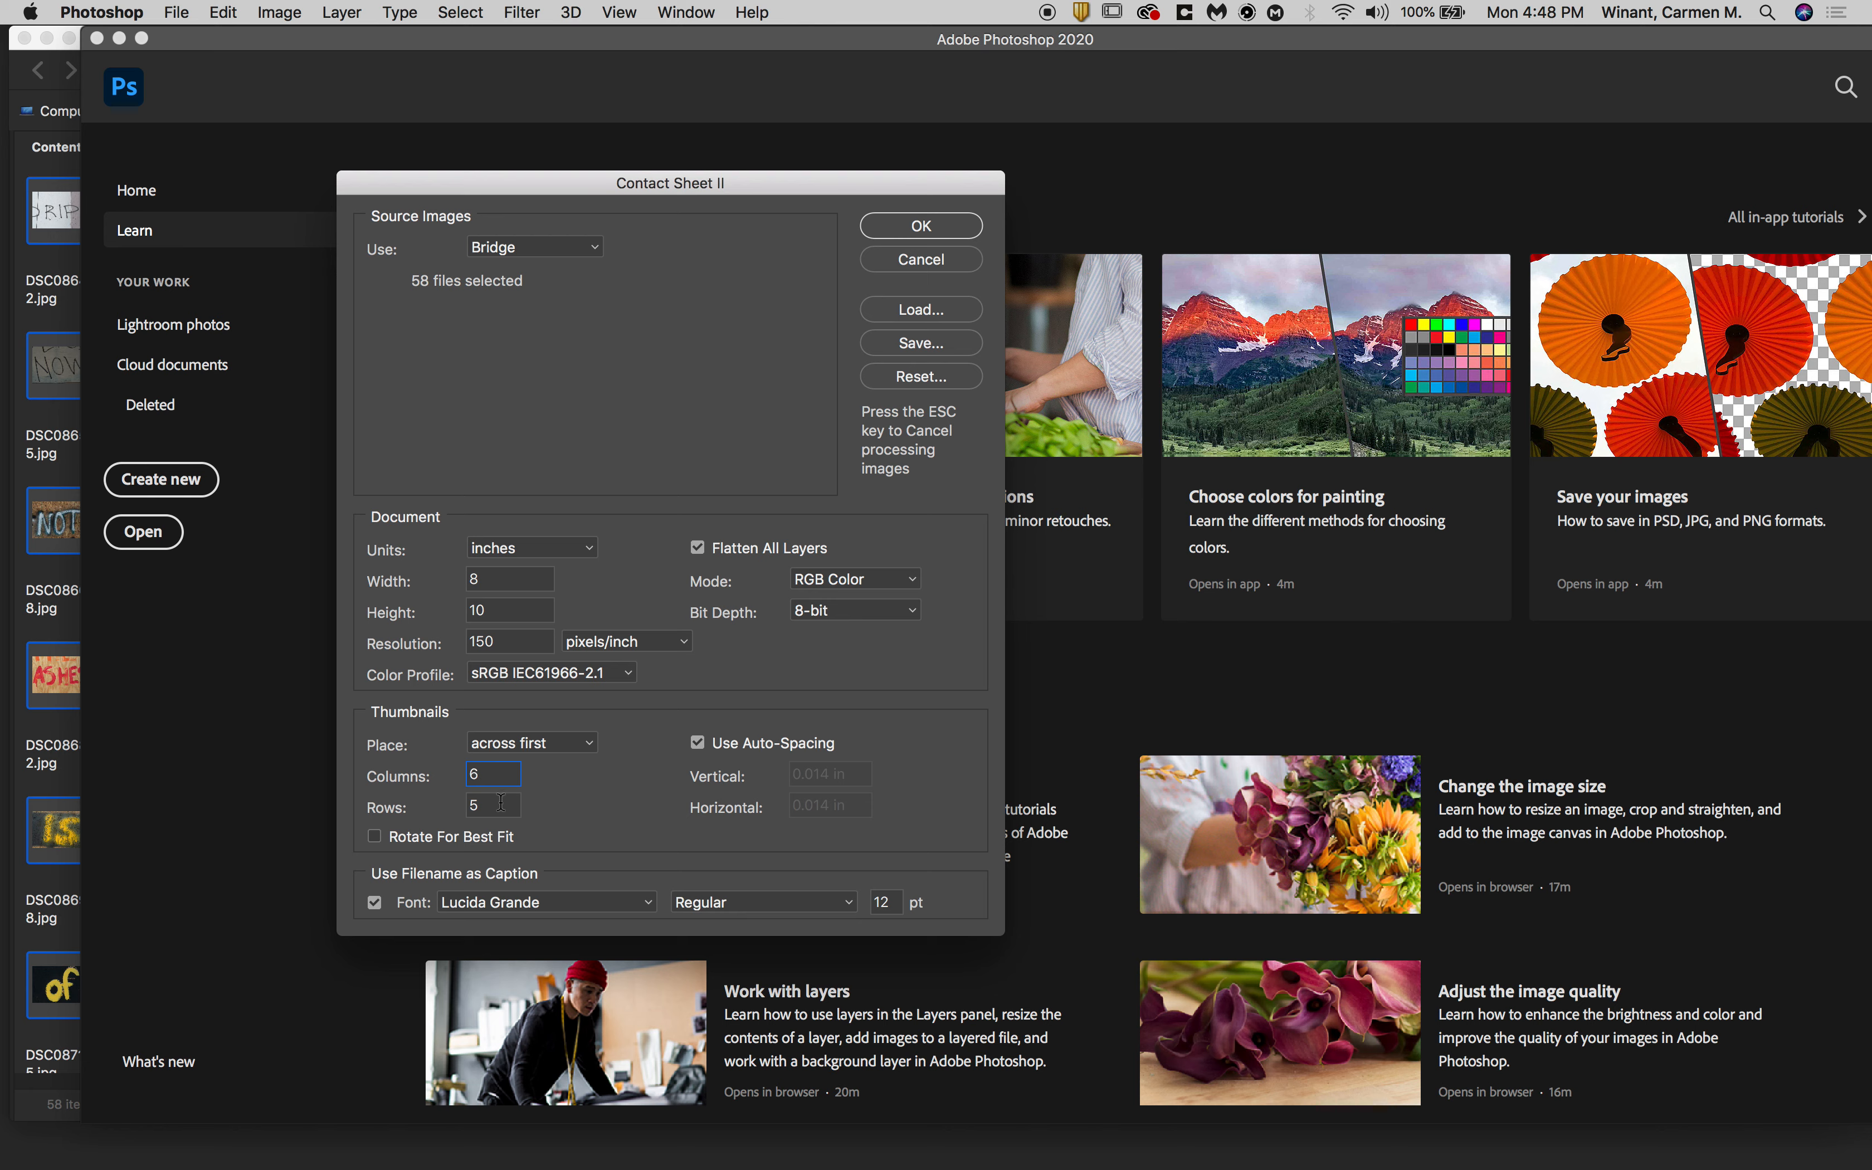
- Set the number of thumbnail columns to 5 and keep the filename captions turned on
{"action": "left_click_drag", "start_coordinate": [492, 776], "coordinate": [464, 783]}
{"action": "left_click", "coordinate": [377, 907]}
{"action": "left_click", "coordinate": [376, 906]}
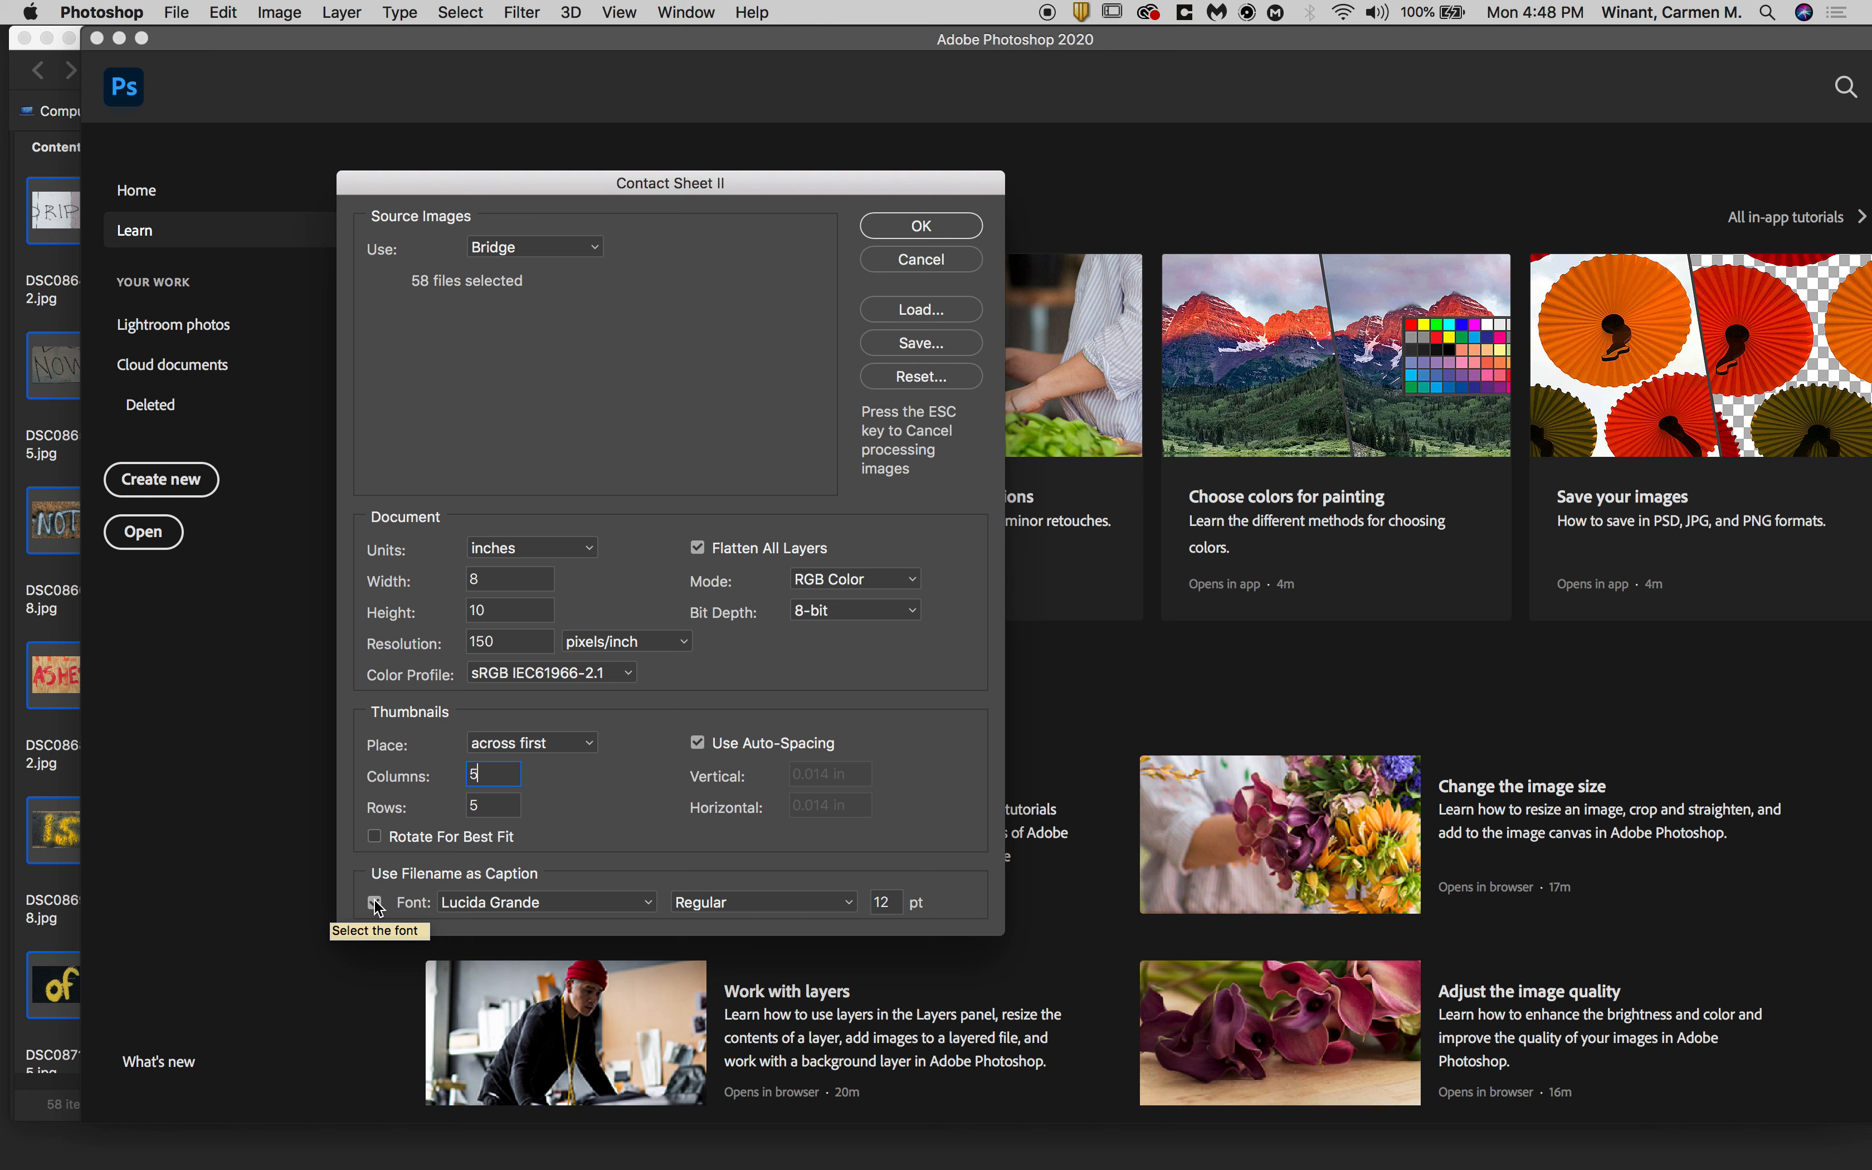
{"action": "left_click", "coordinate": [376, 905]}
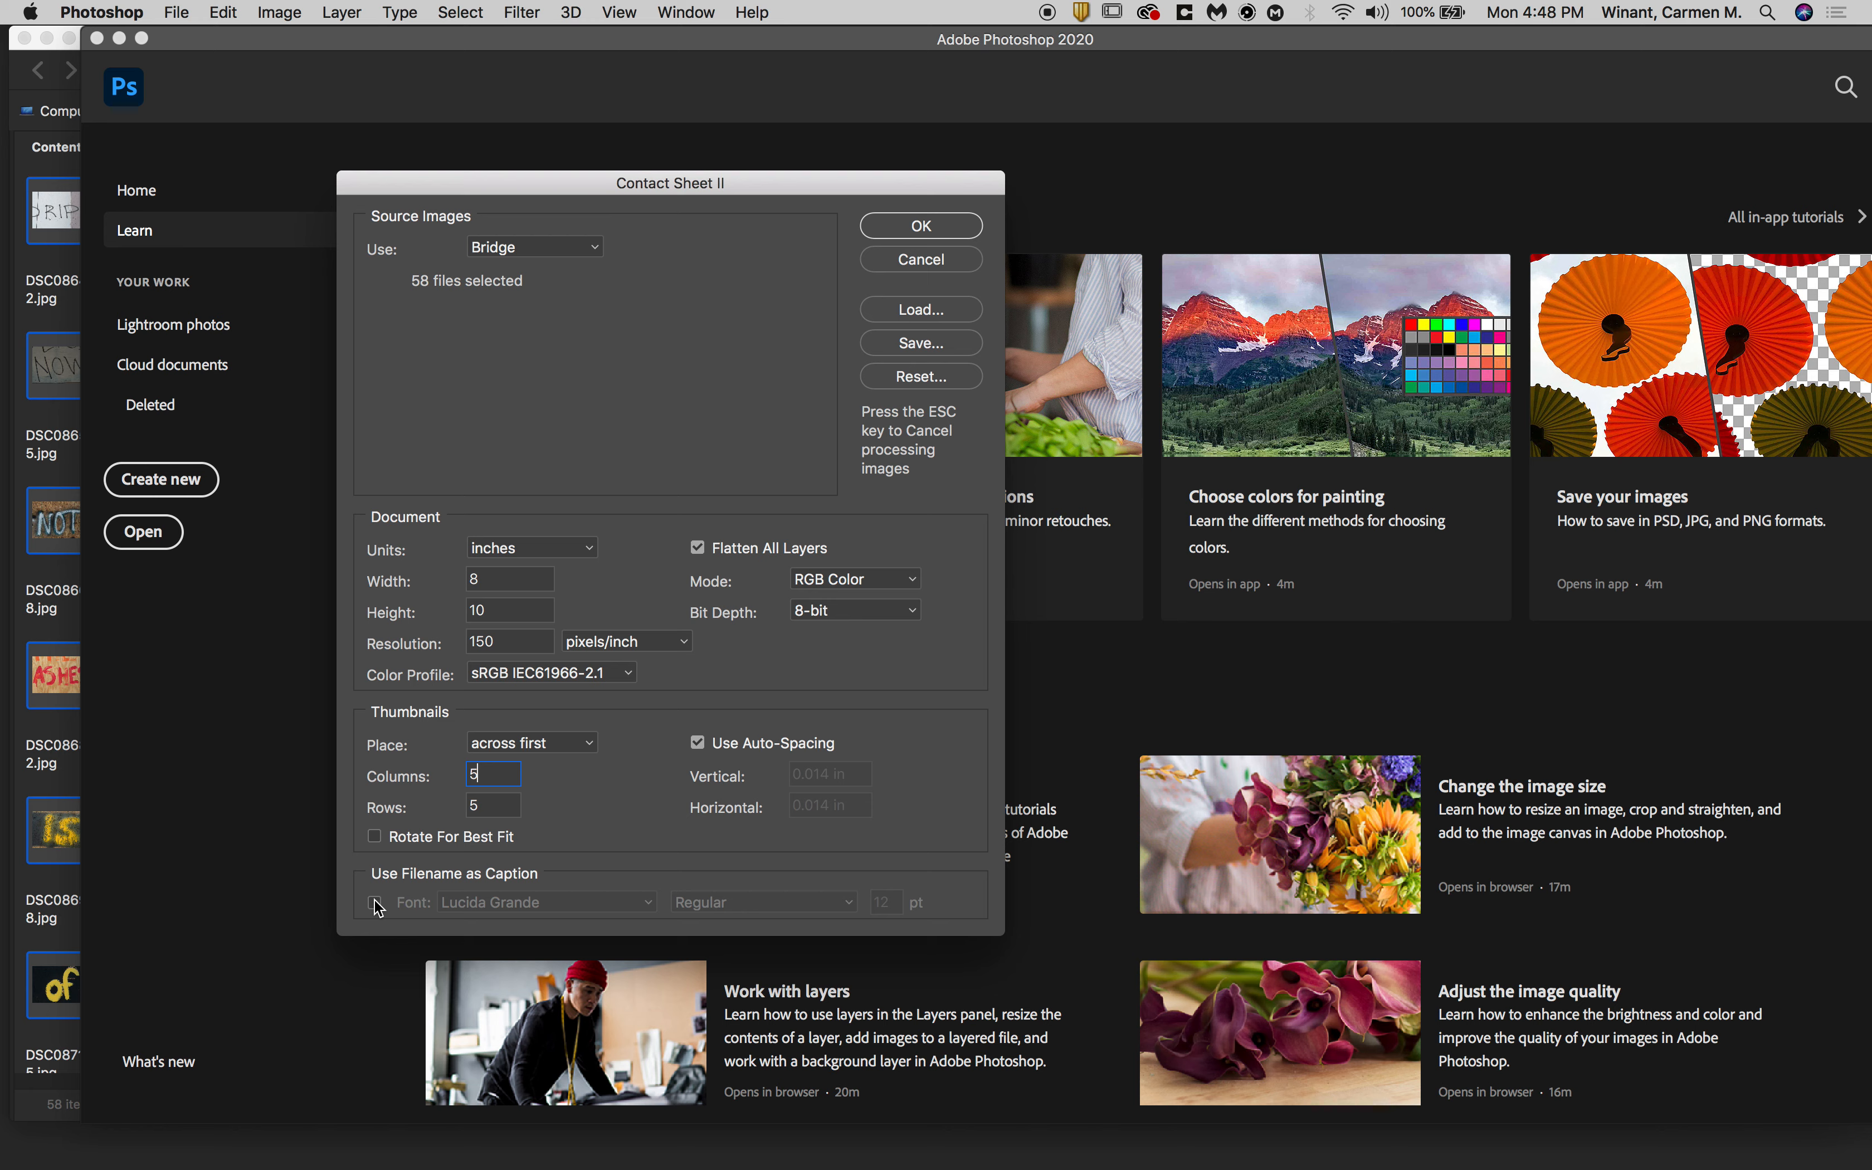
{"action": "left_click", "coordinate": [377, 905]}
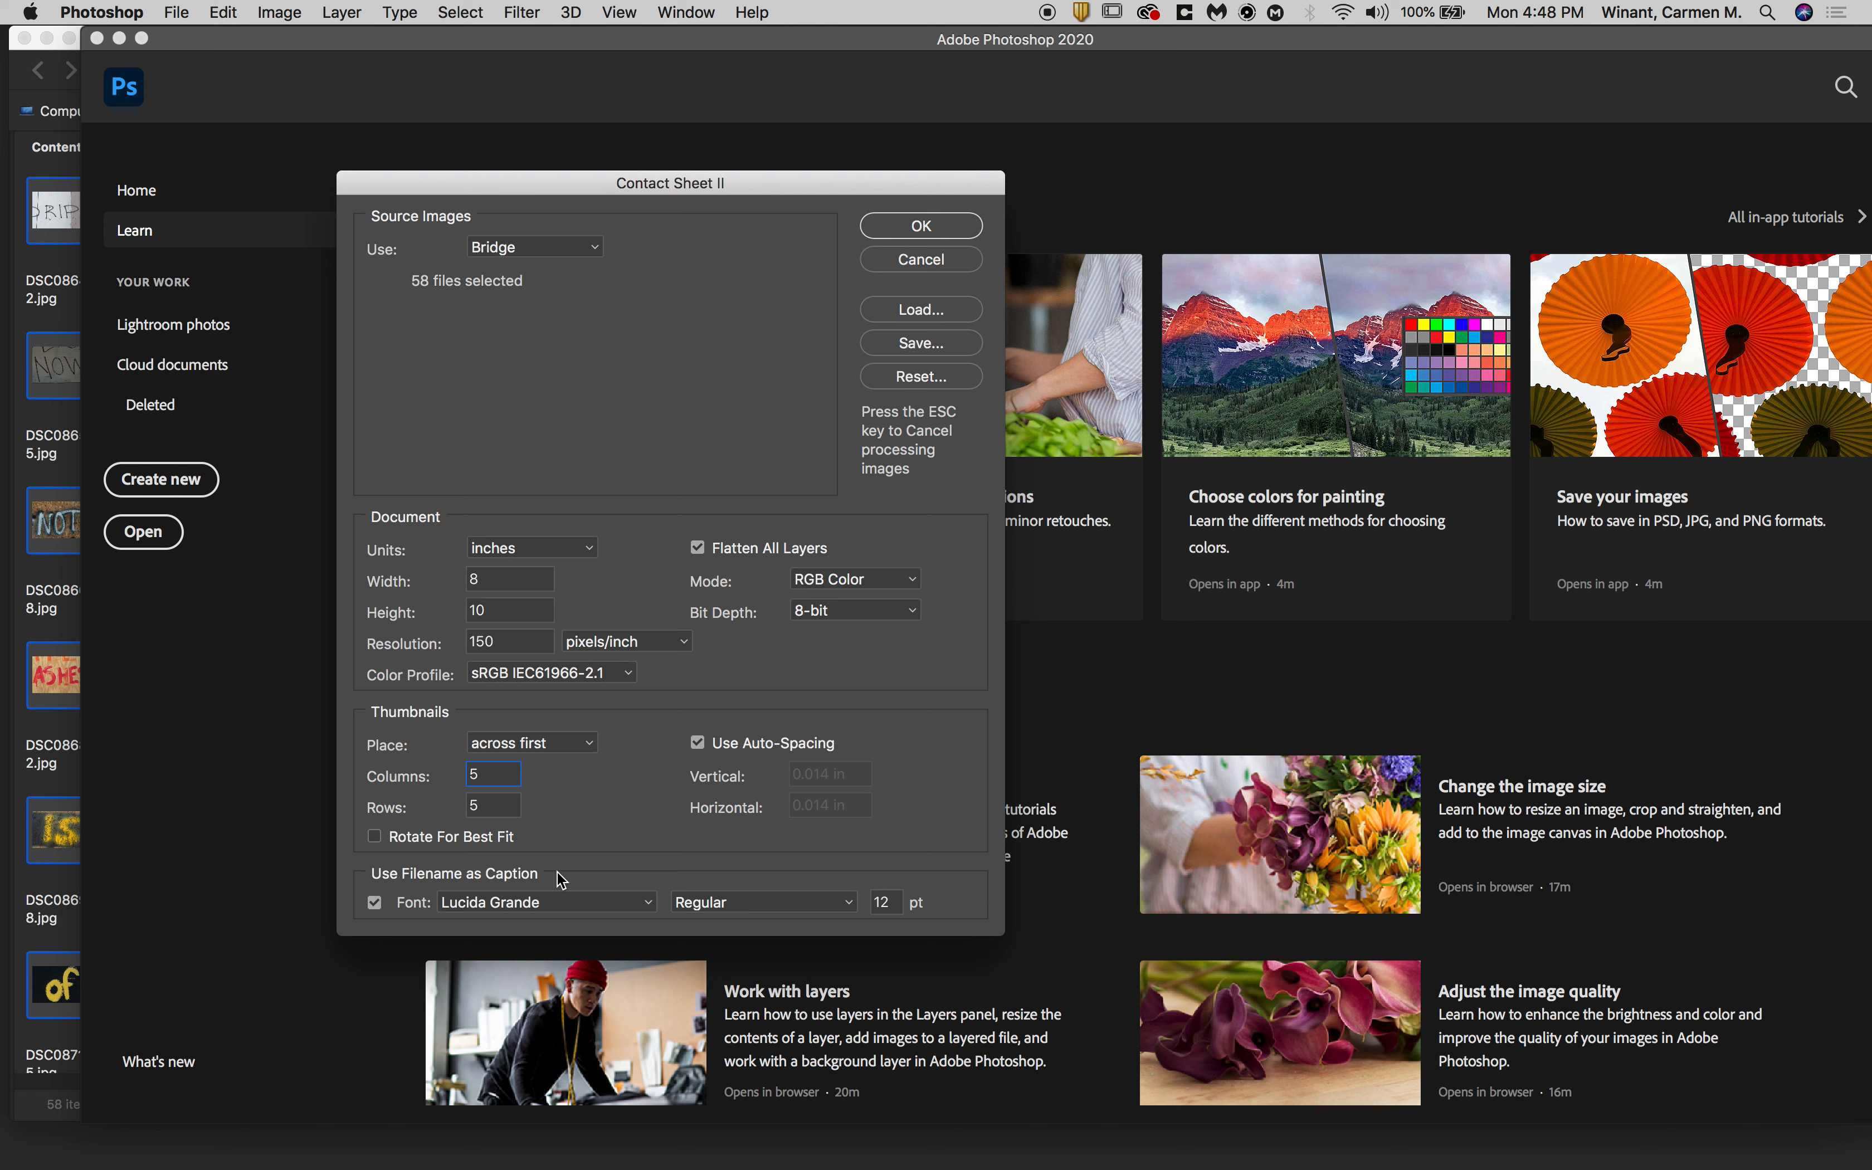
{"action": "left_click", "coordinate": [374, 905]}
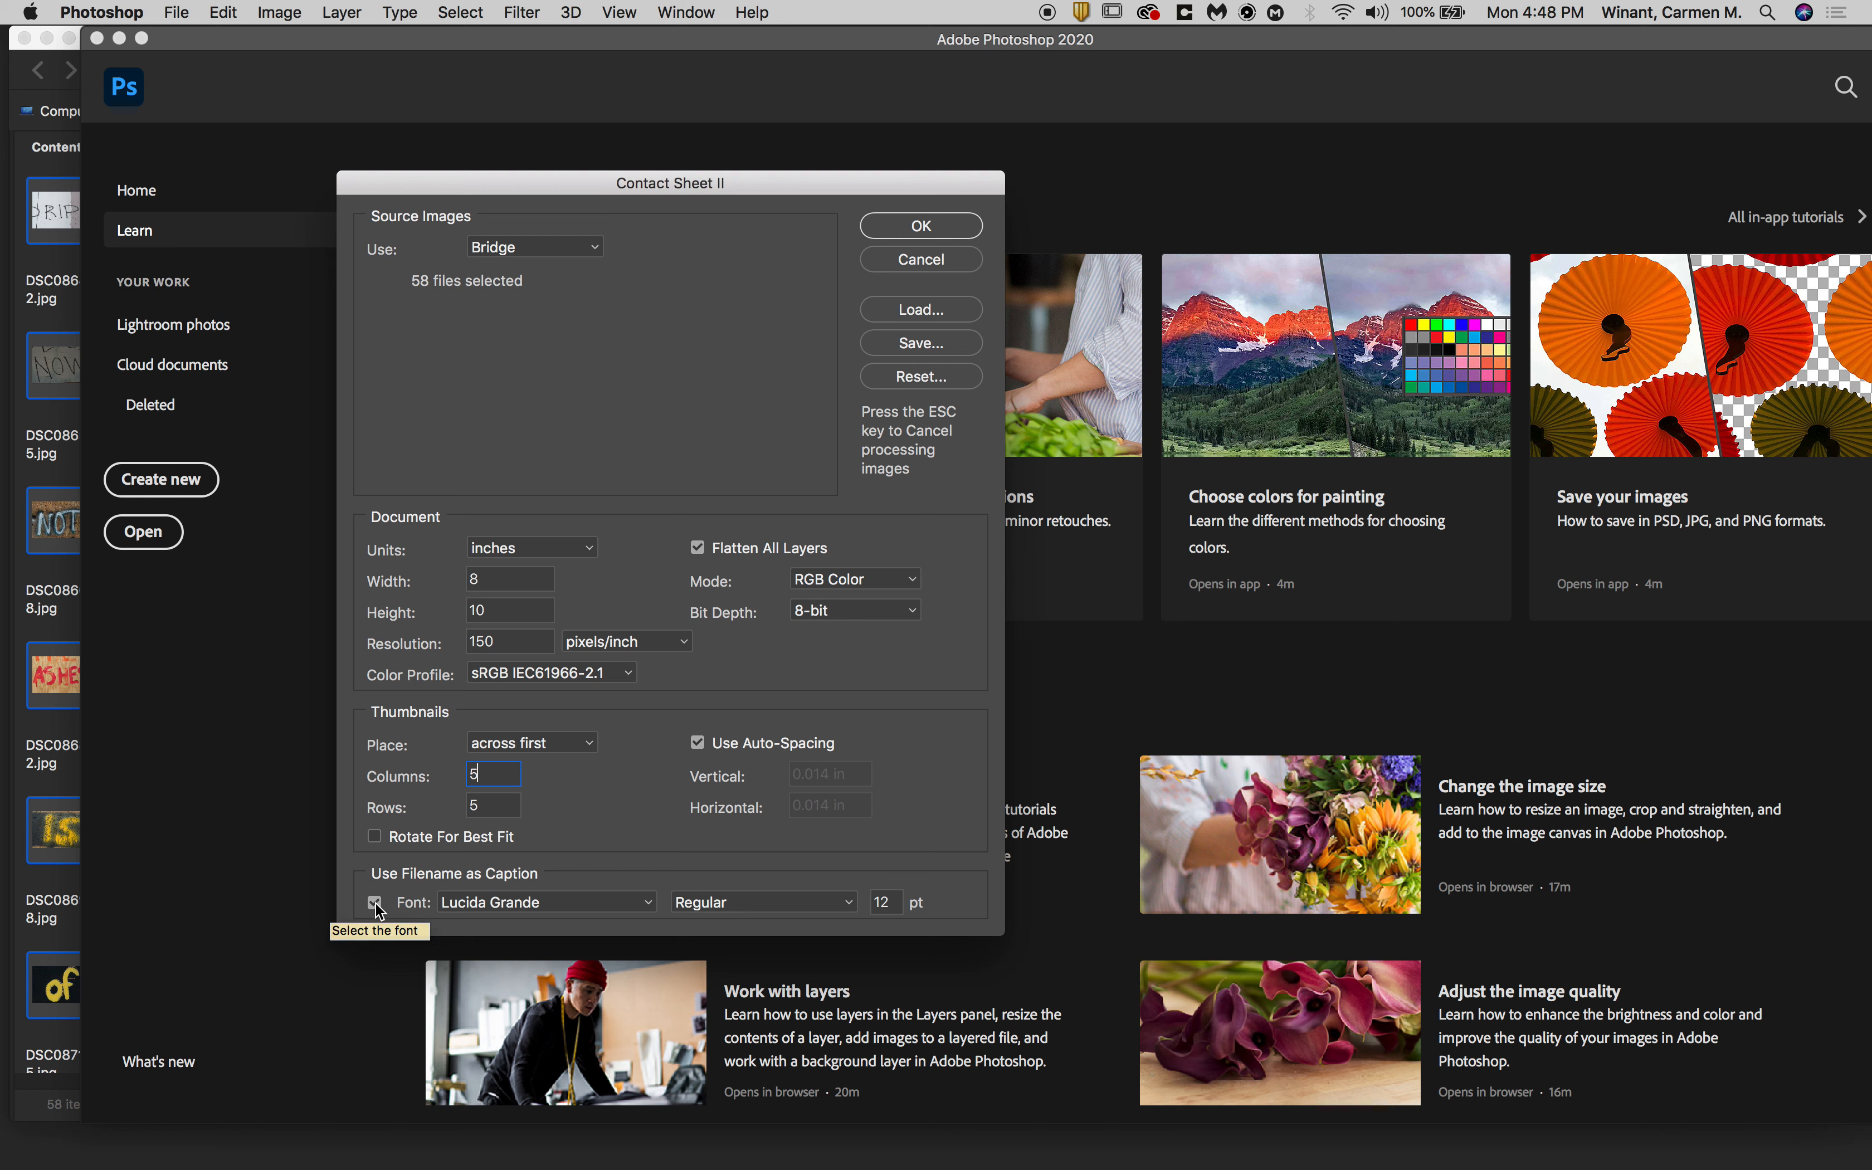
- Generate the contact sheets and look through all of the resulting documents
{"action": "left_click", "coordinate": [911, 229]}
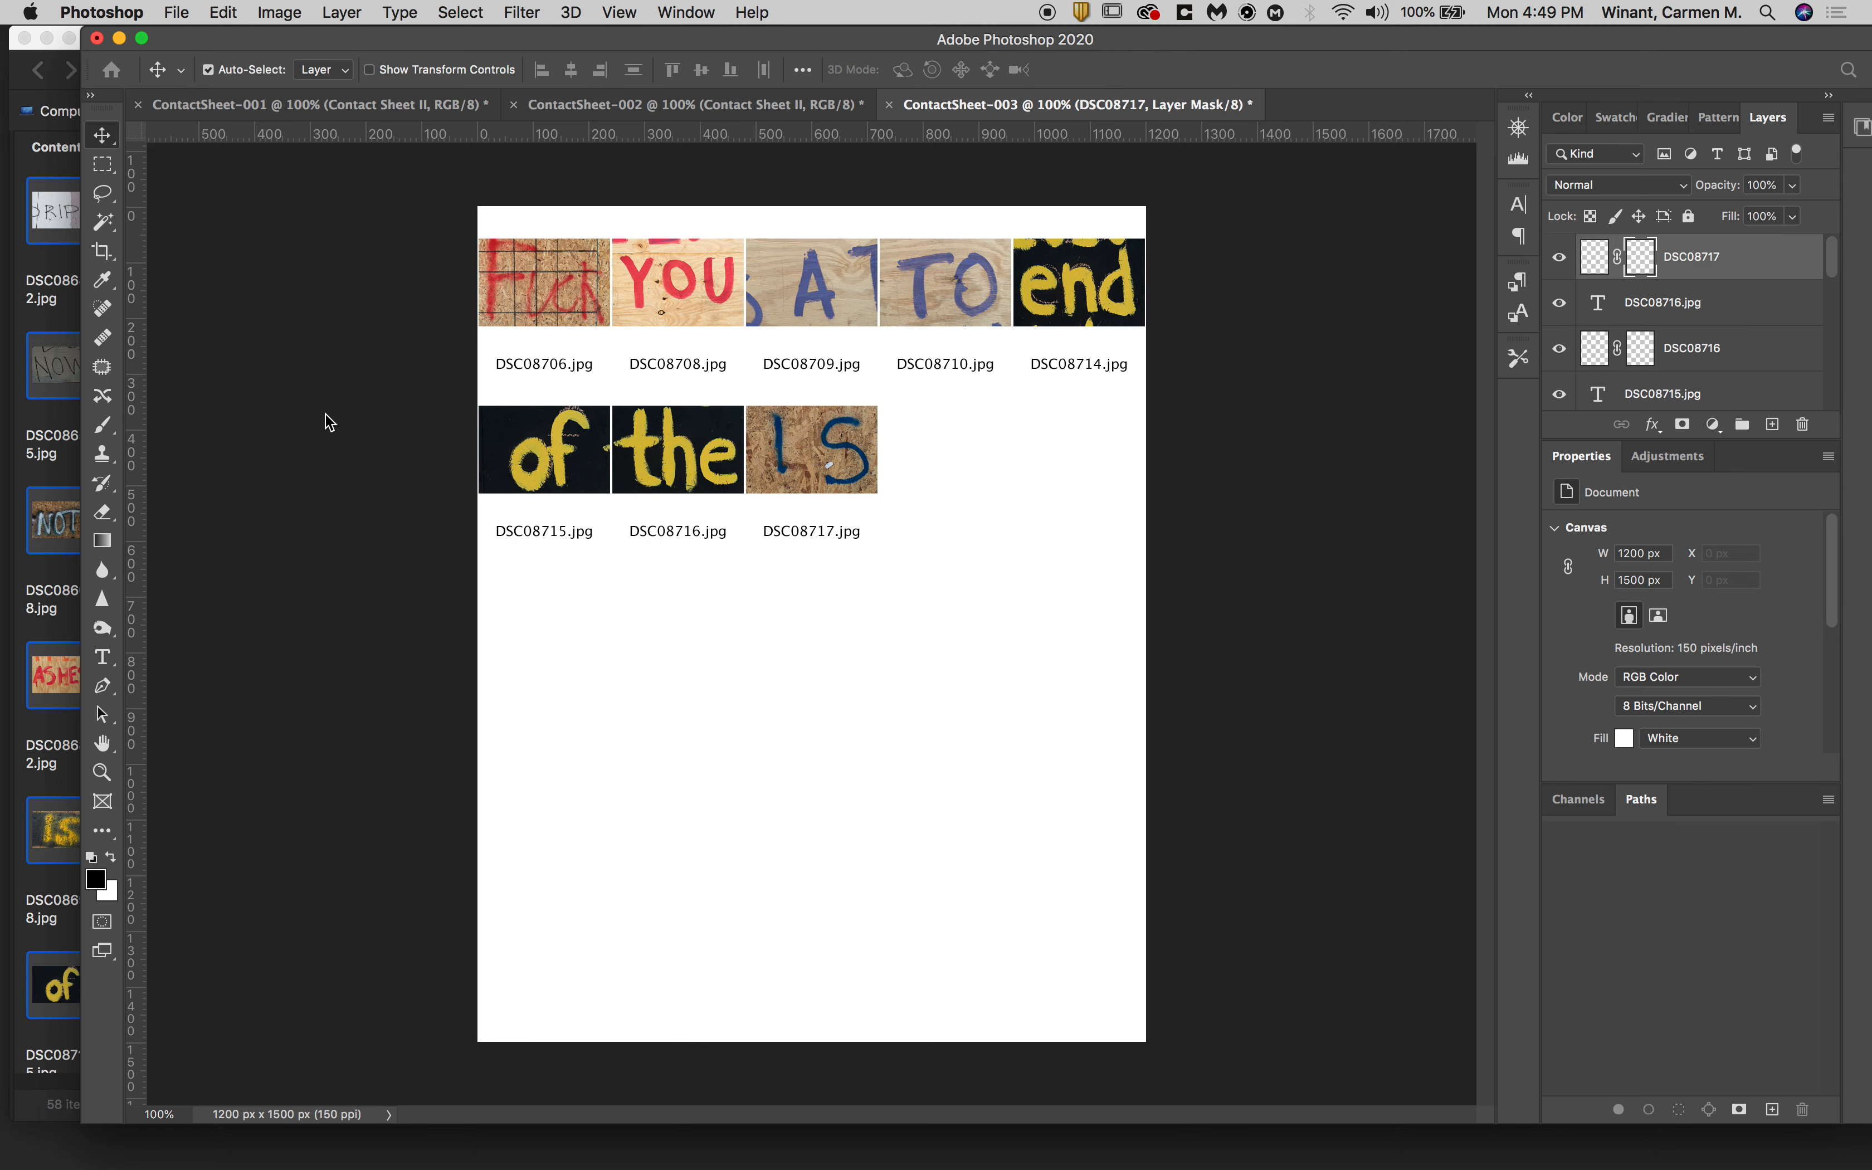
{"action": "left_click", "coordinate": [329, 107]}
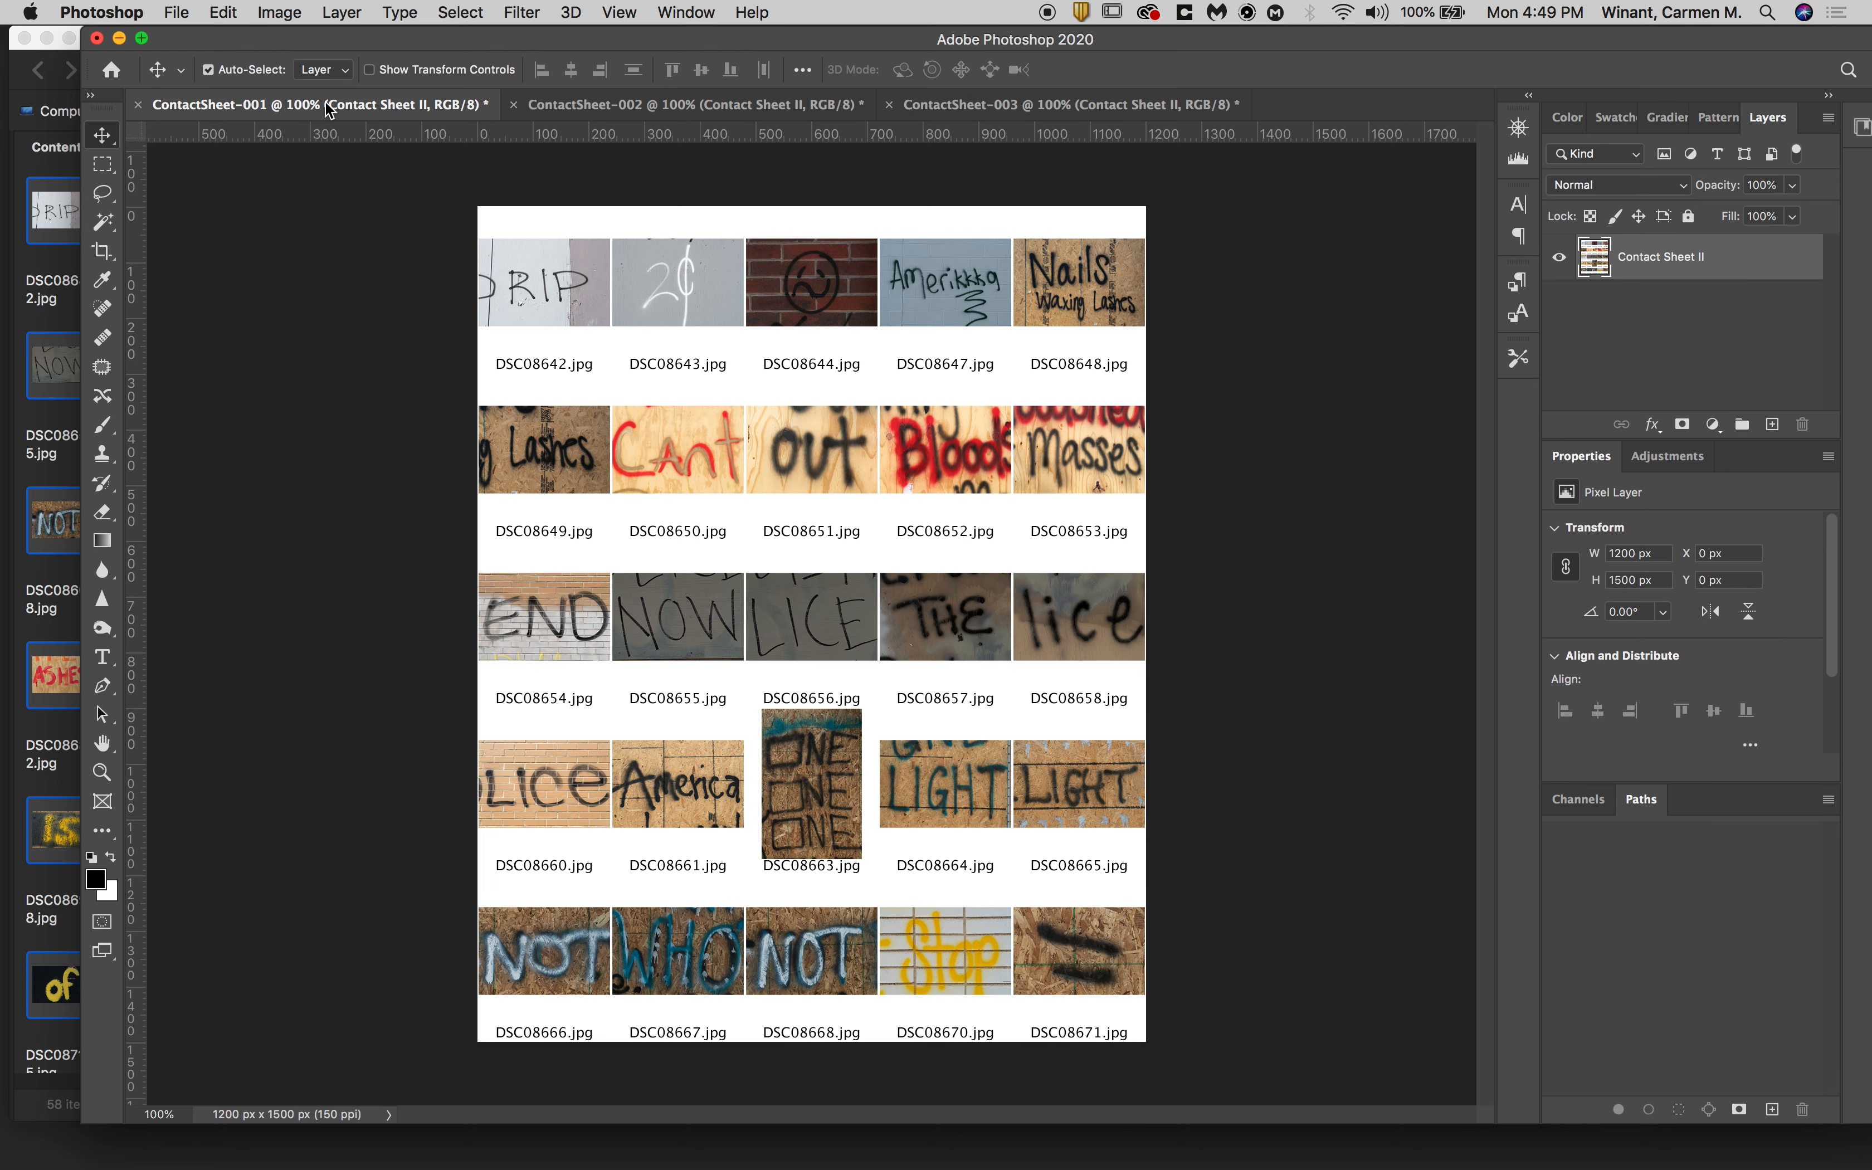
{"action": "left_click", "coordinate": [574, 102]}
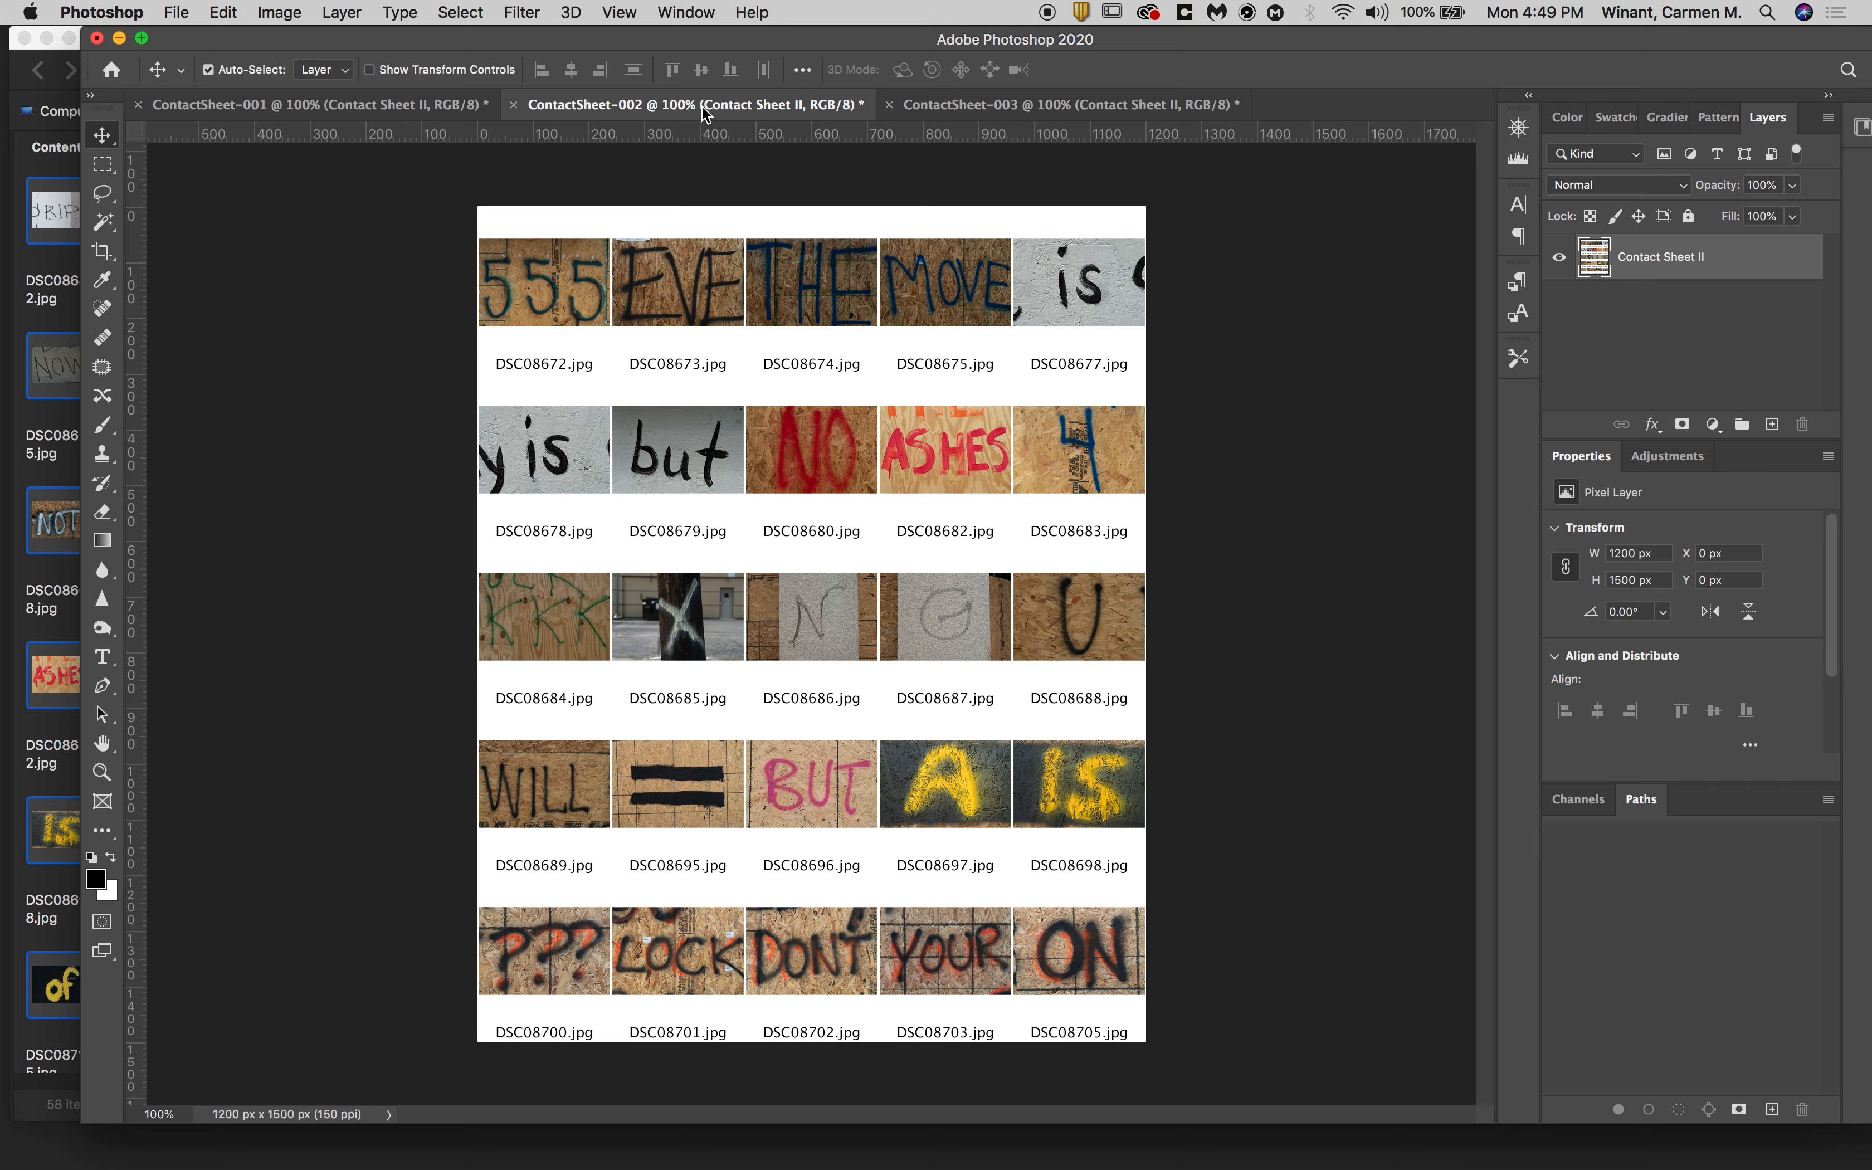
{"action": "left_click", "coordinate": [1040, 103]}
{"action": "left_click", "coordinate": [378, 104]}
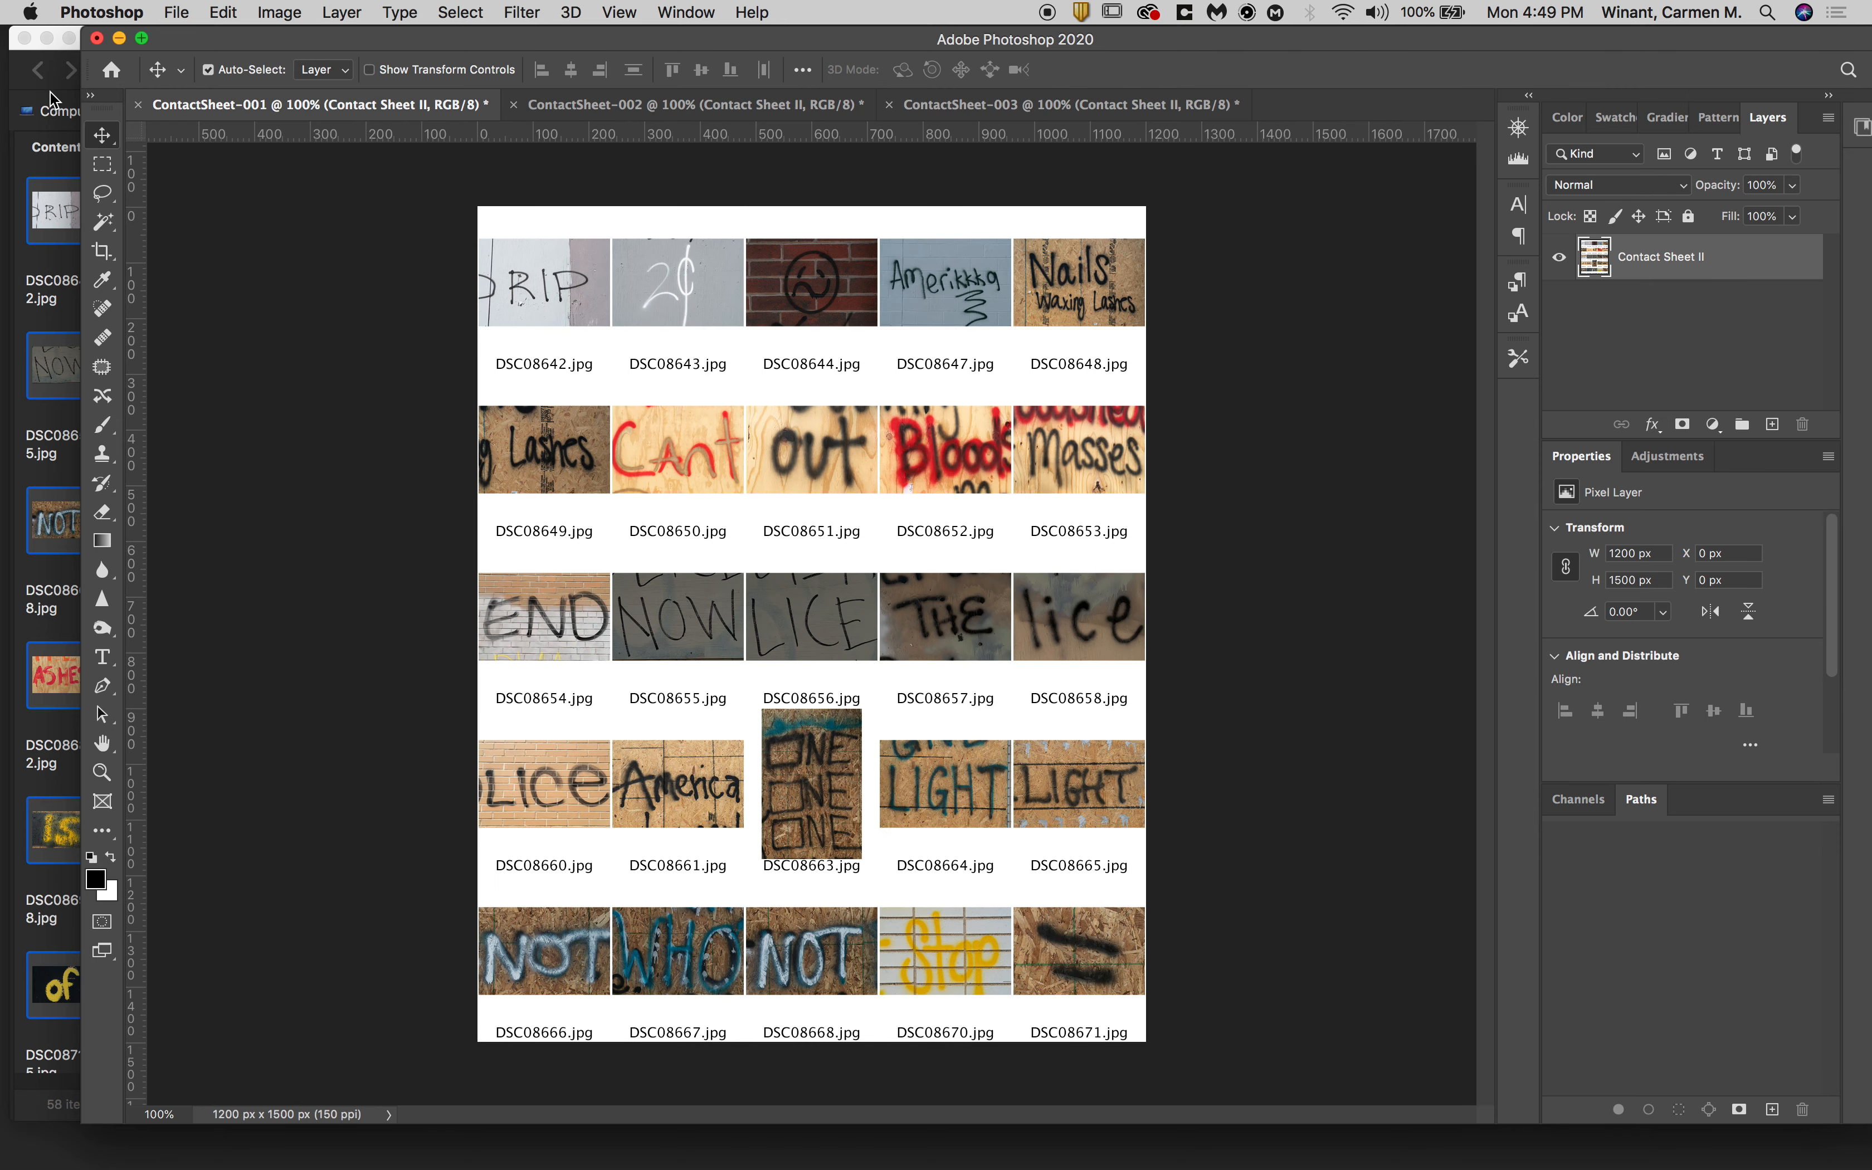
- Close the Bridge window, minimize Photoshop, and open the "writing on the wall" desktop folder in Bridge
{"action": "left_click", "coordinate": [30, 91]}
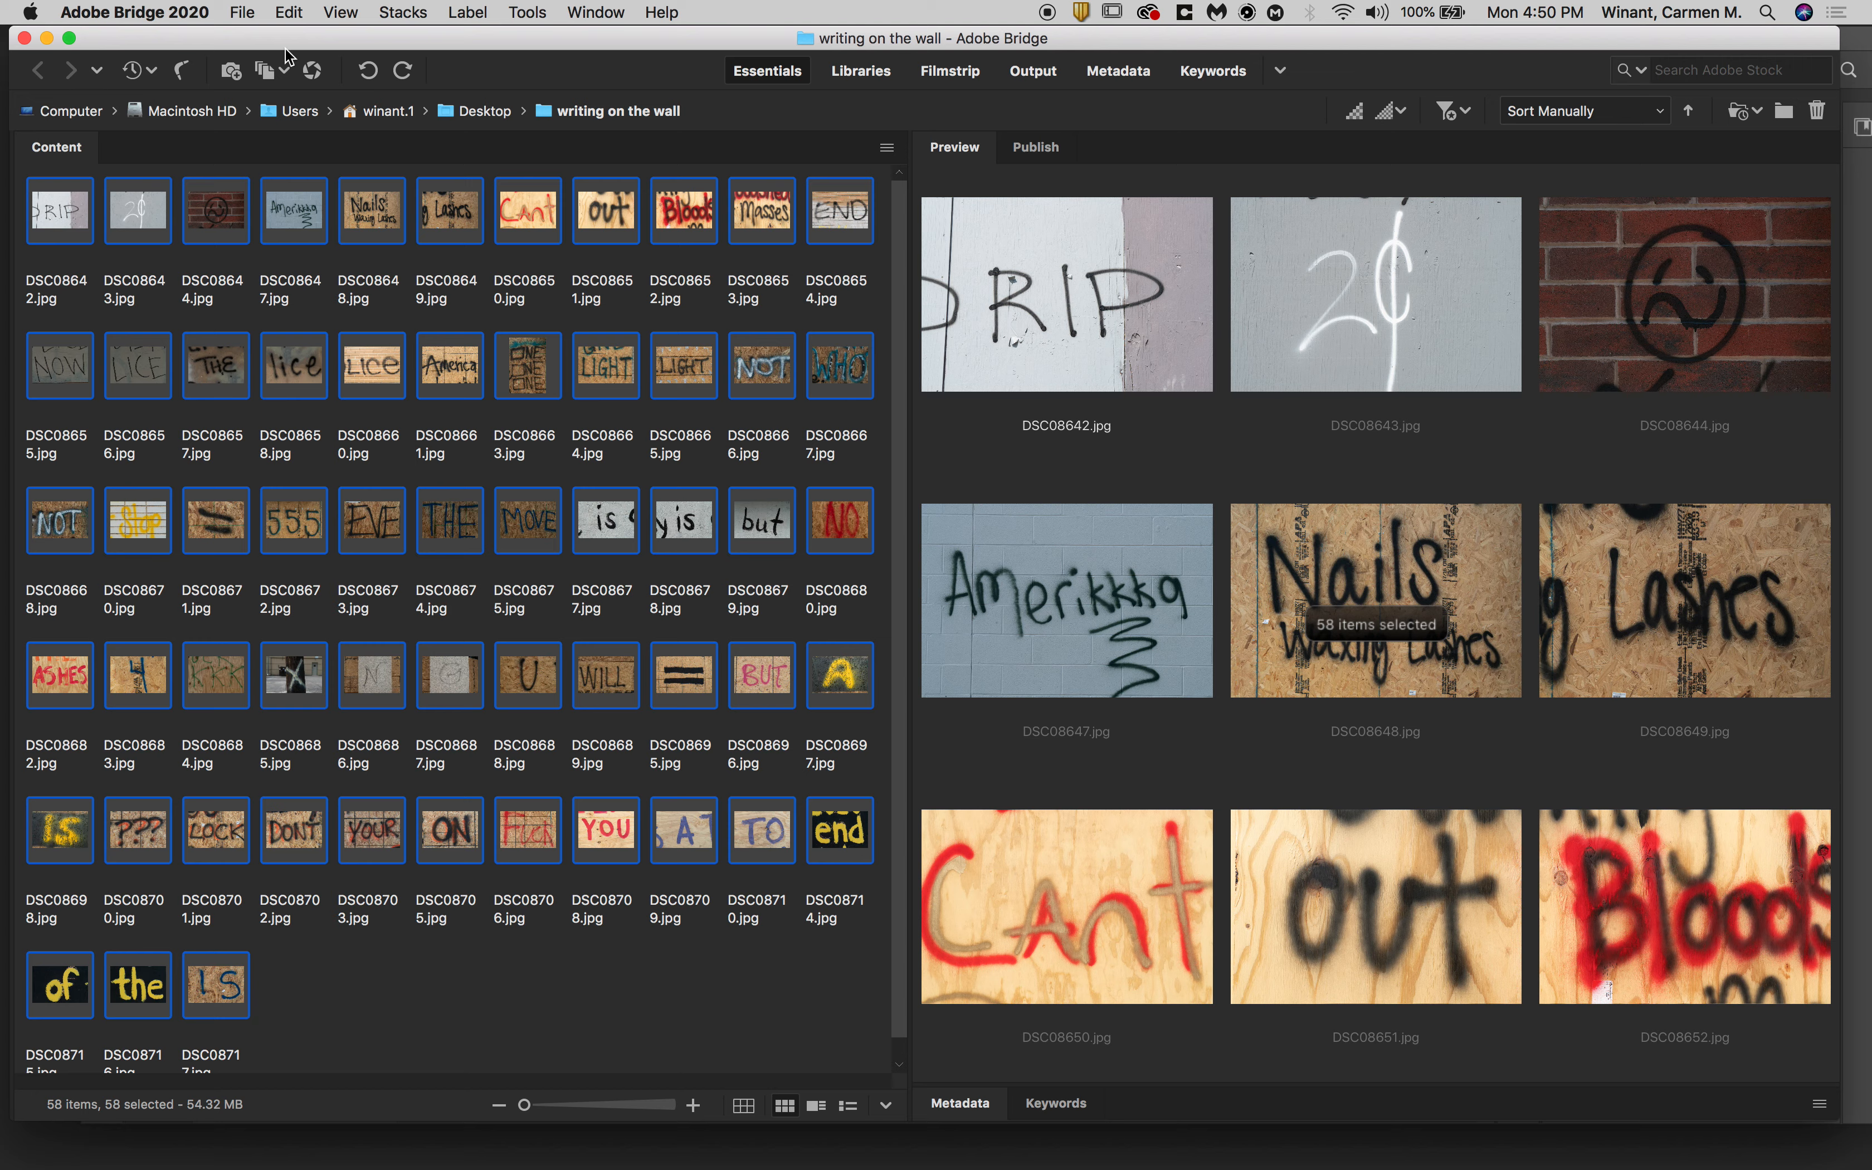
{"action": "left_click", "coordinate": [23, 38]}
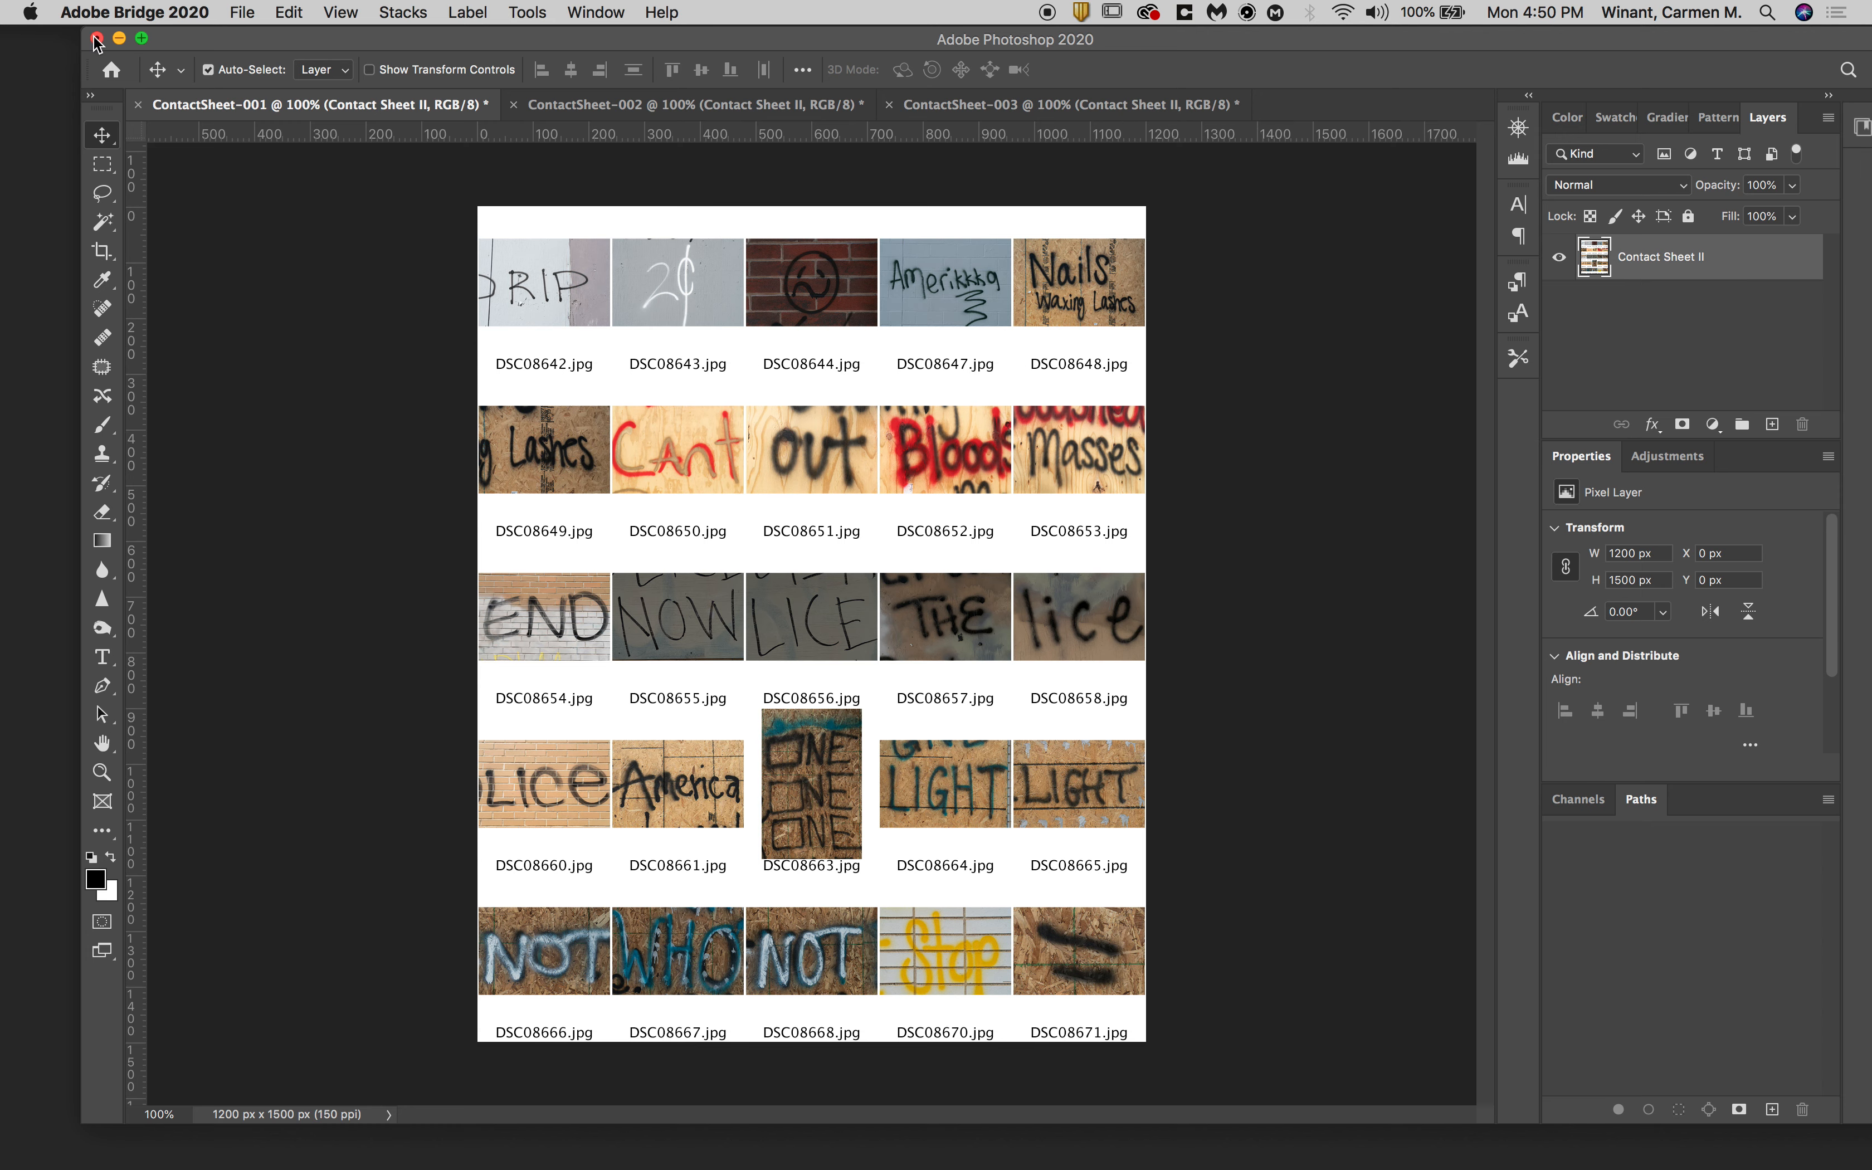
{"action": "key", "text": "super+s"}
{"action": "key", "text": "Escape"}
{"action": "left_click", "coordinate": [119, 39]}
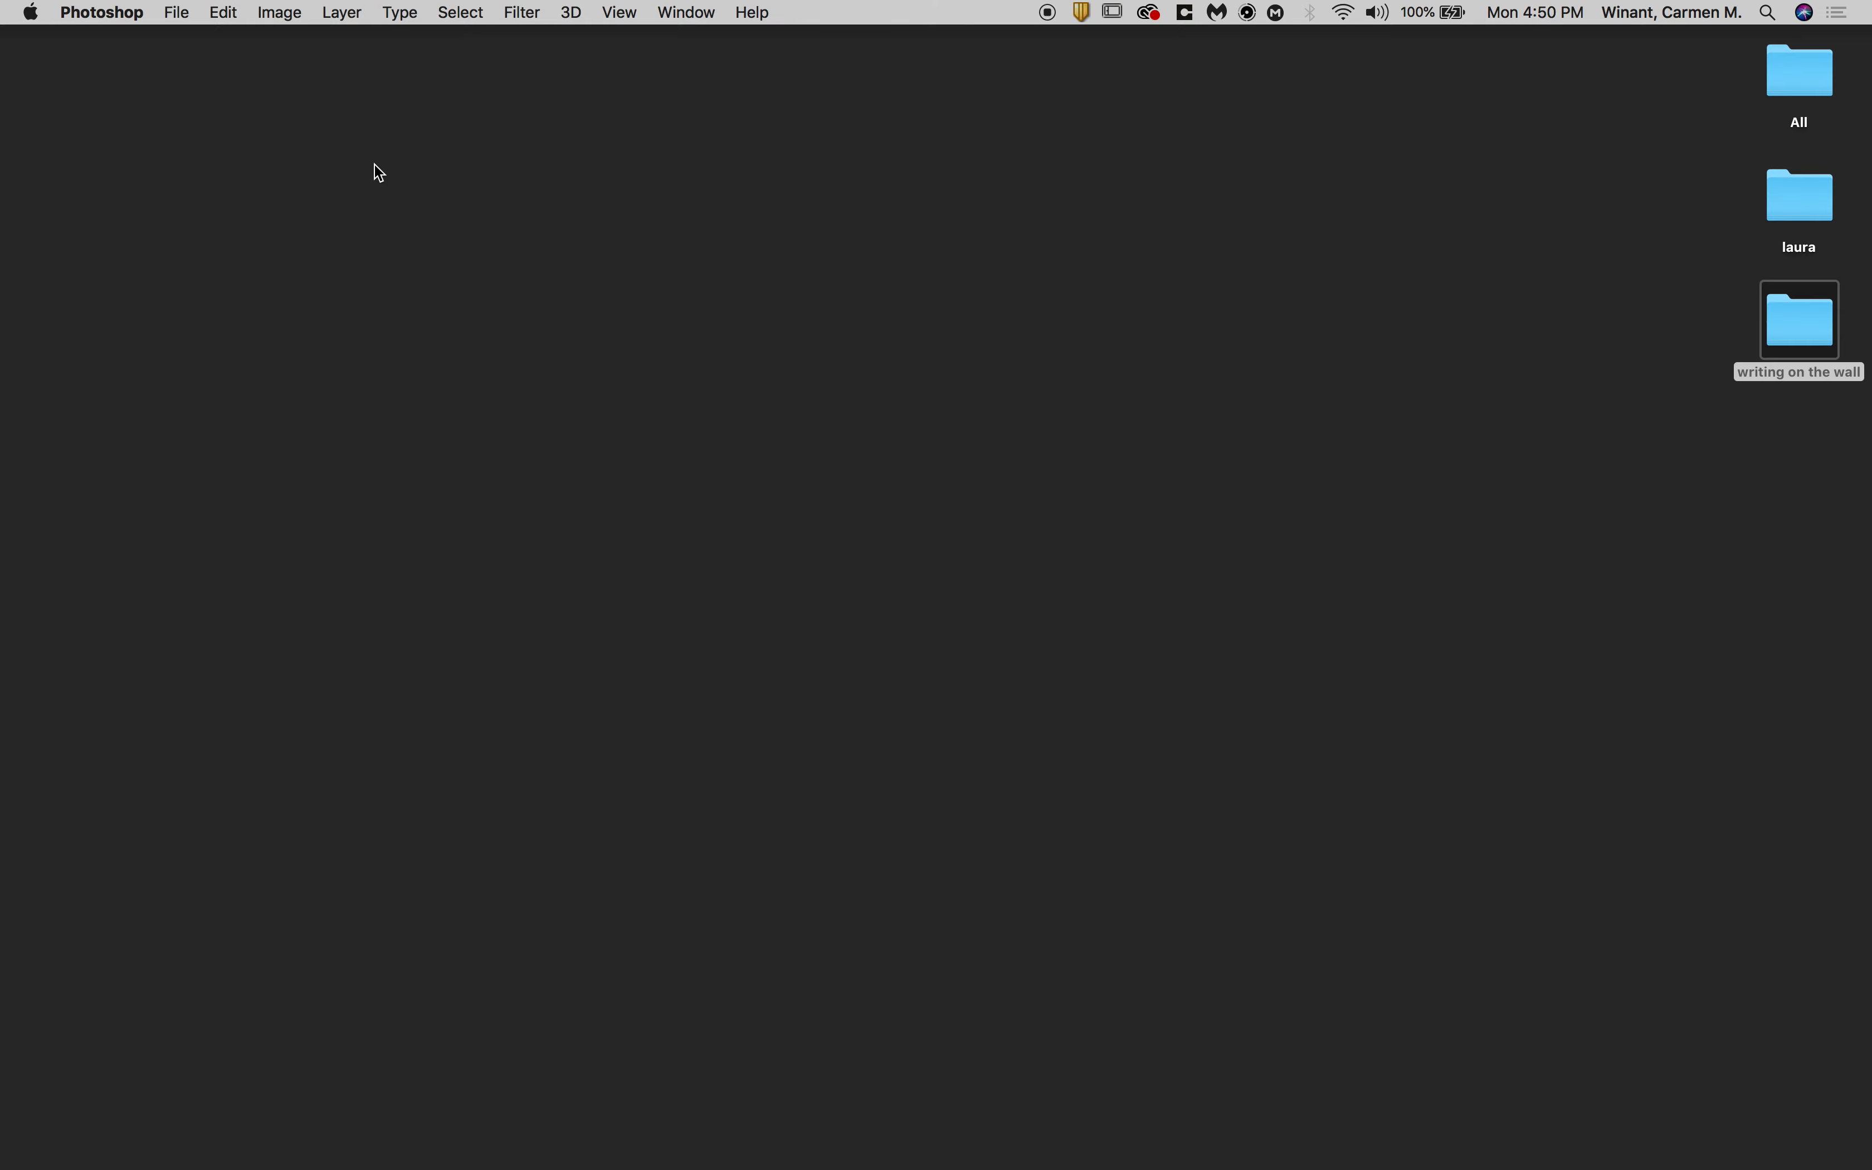
{"action": "left_click_drag", "start_coordinate": [1772, 304], "coordinate": [1397, 1142]}
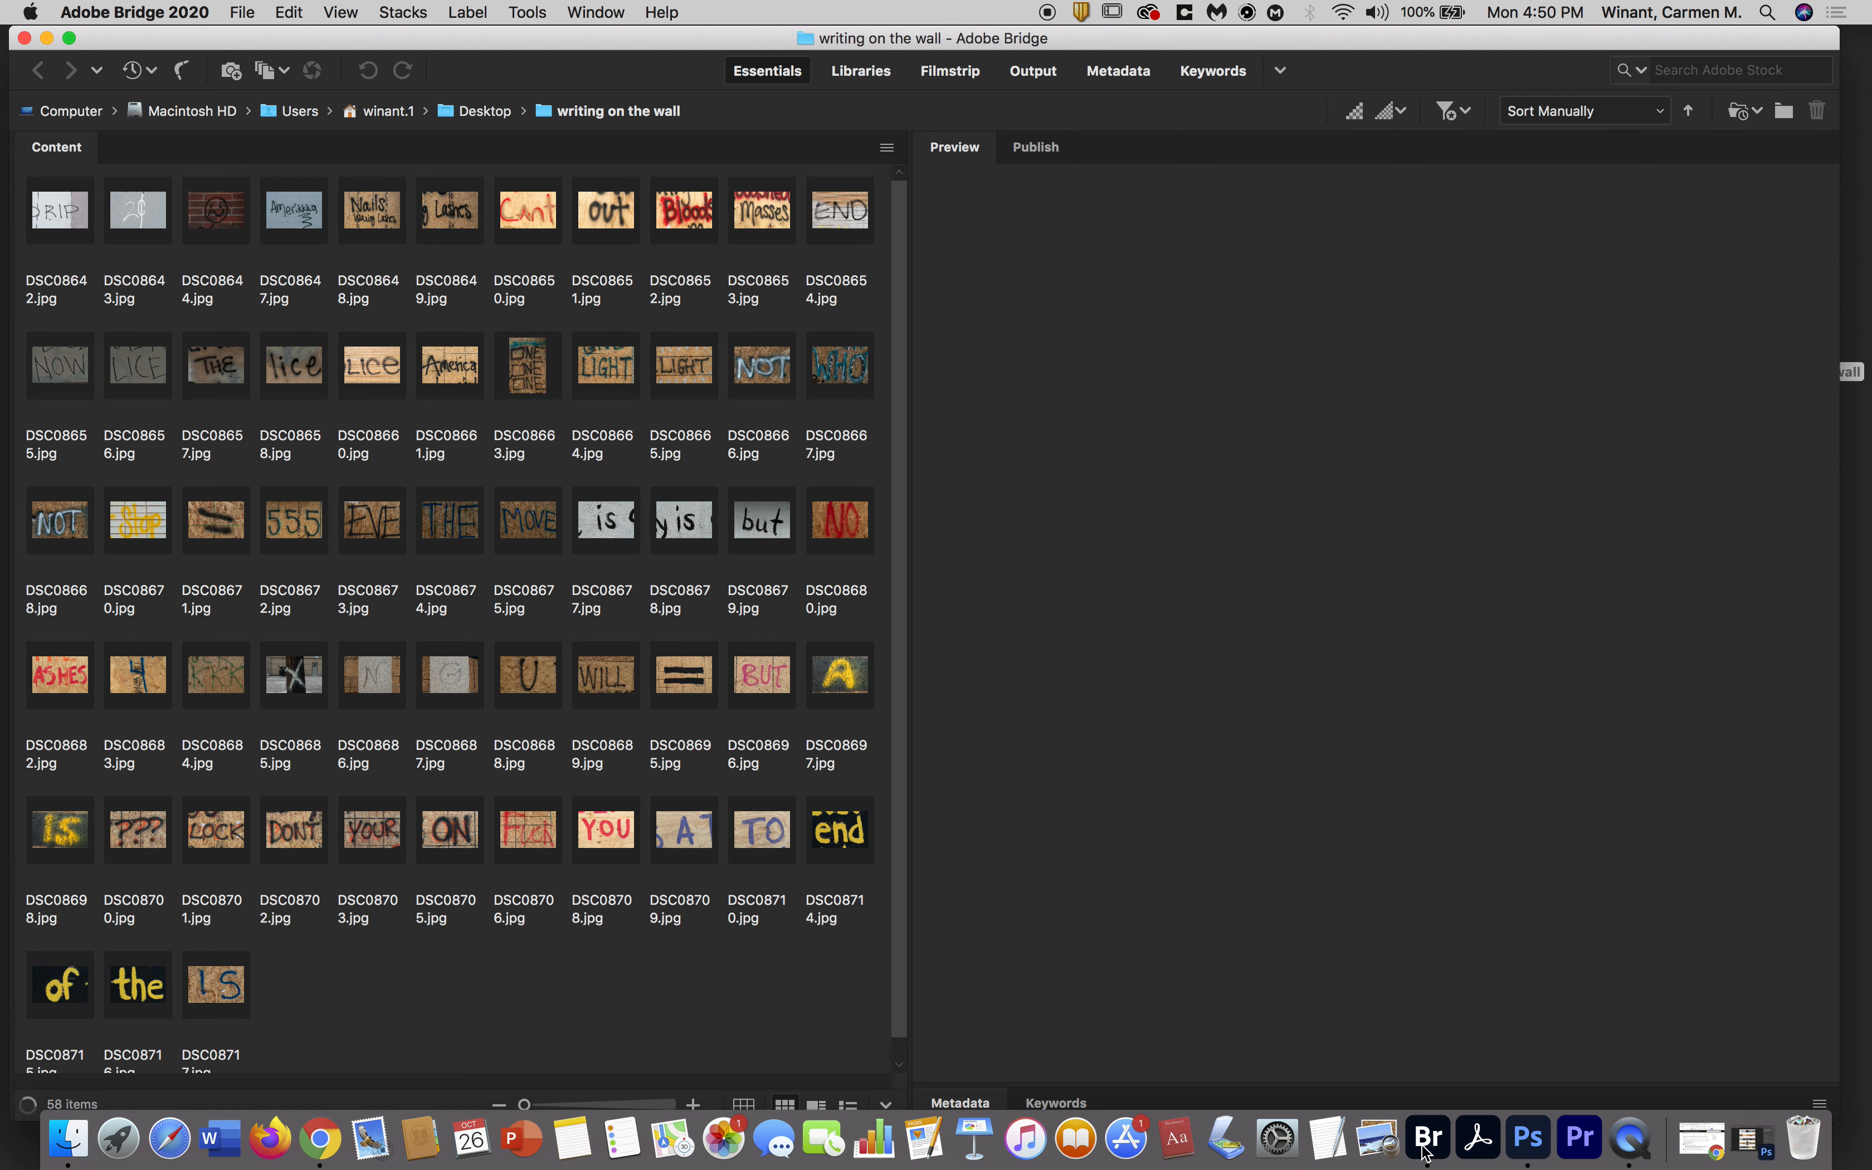
- Preview the folder's photos one by one from DSC08642.jpg through DSC08673.jpg
{"action": "left_click", "coordinate": [69, 217]}
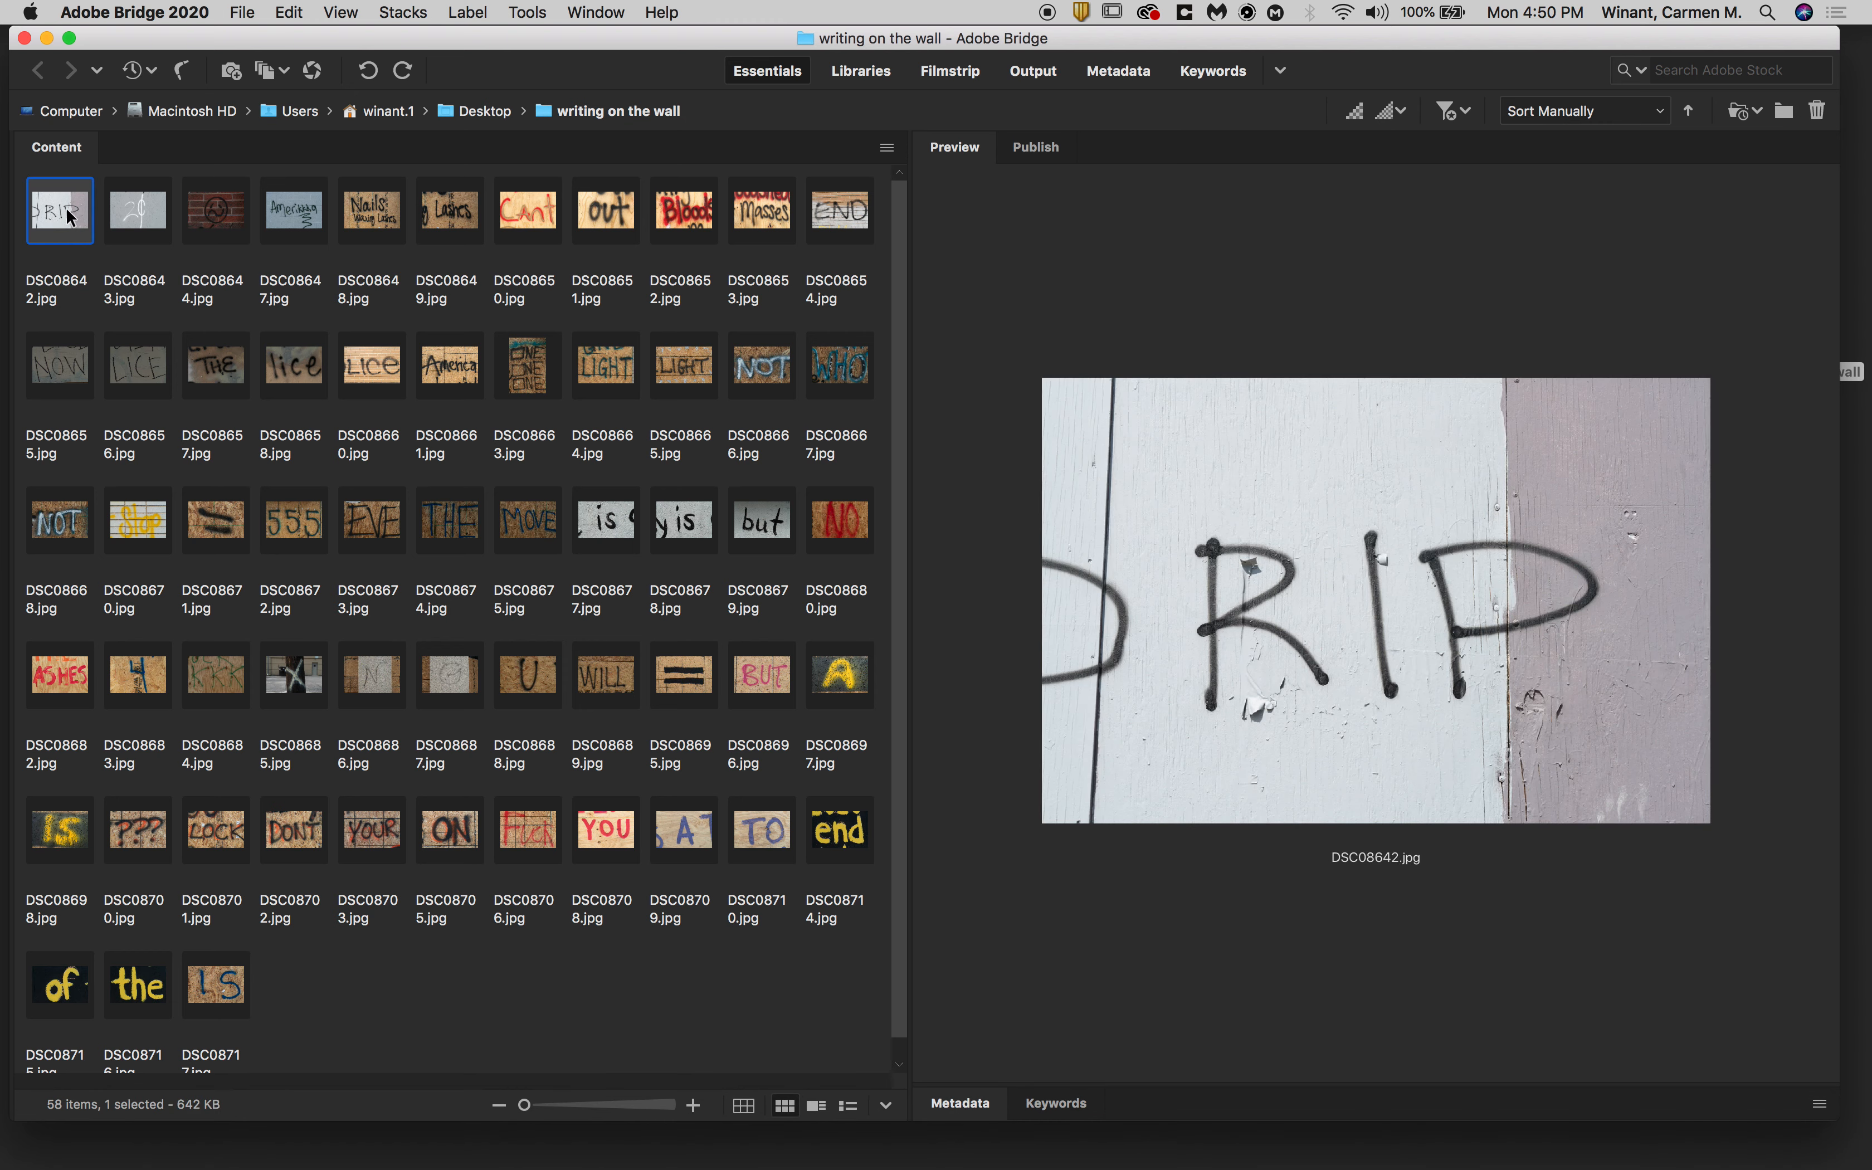
{"action": "left_click", "coordinate": [145, 207]}
{"action": "key", "text": "Right"}
{"action": "key", "text": "Right"}
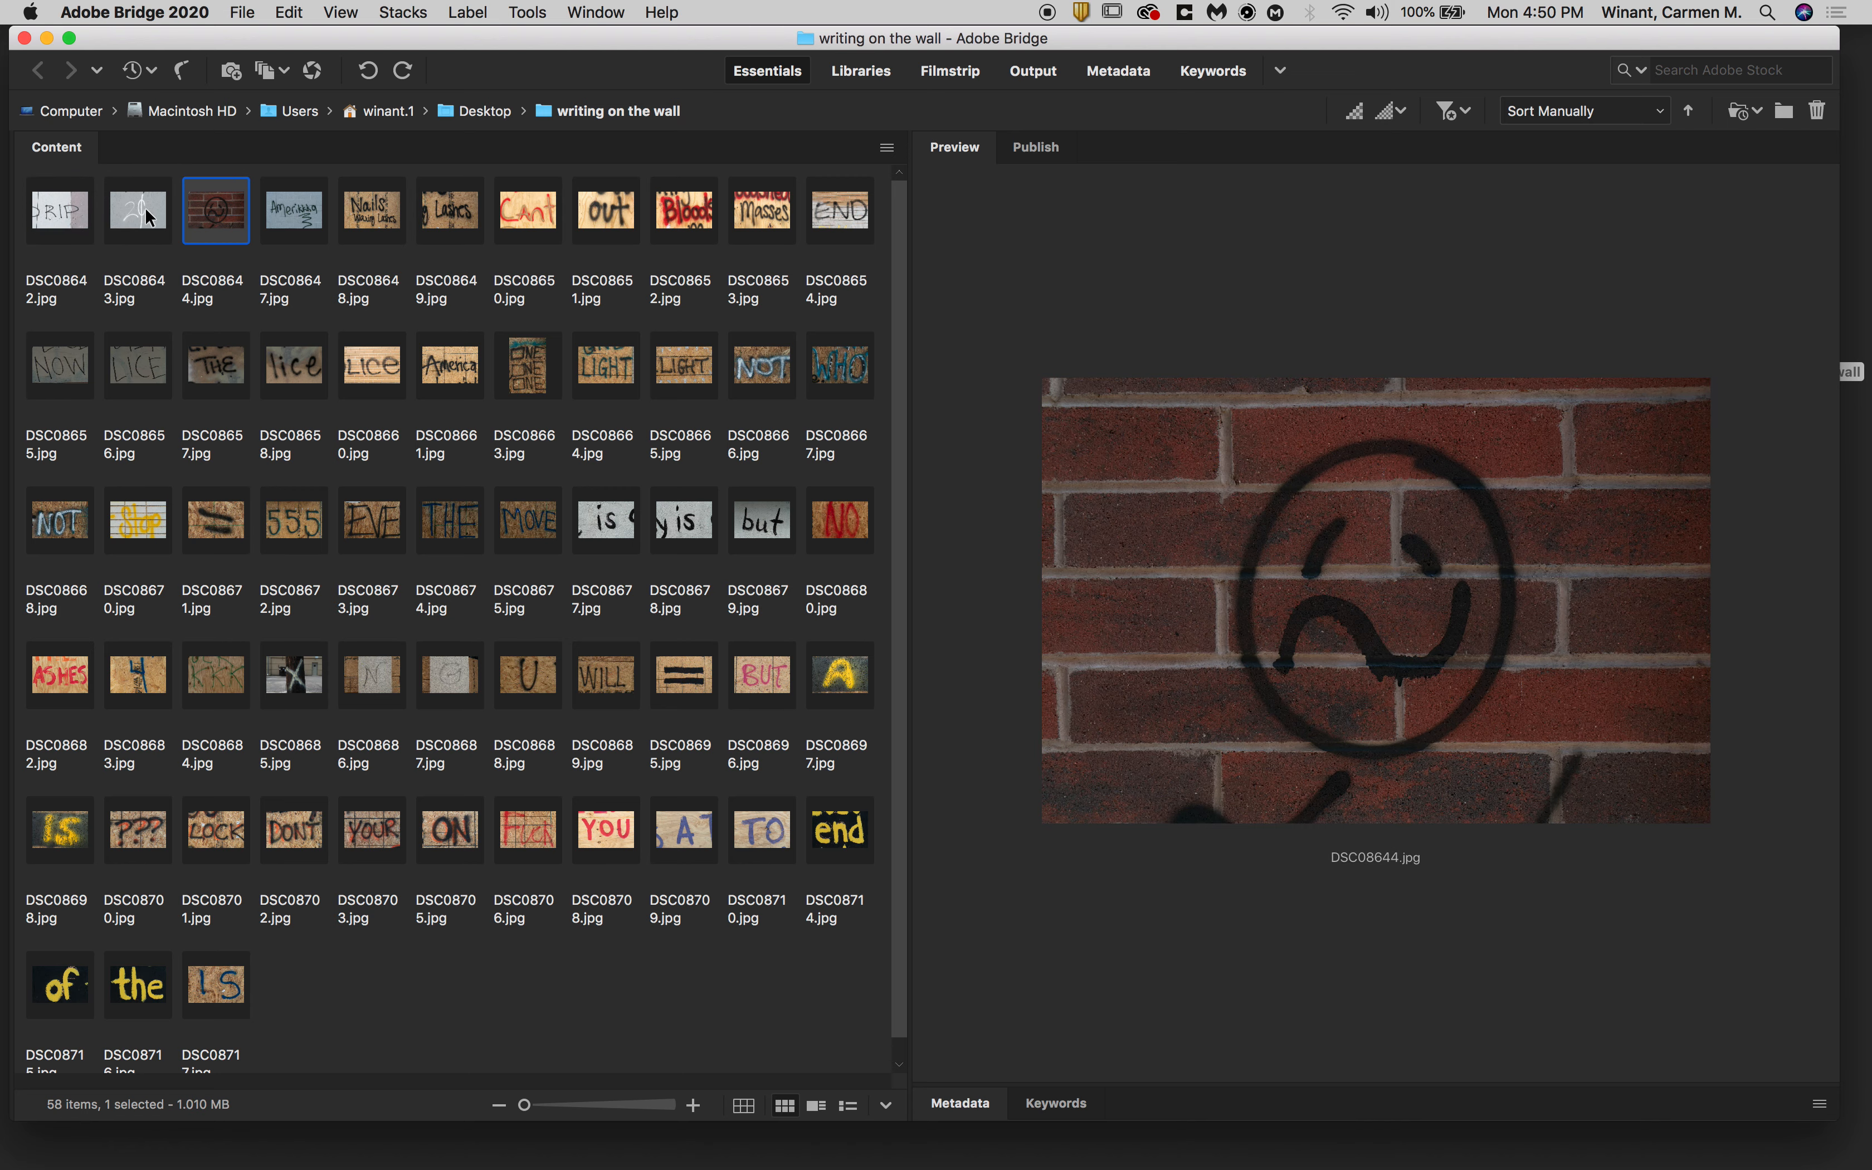
{"action": "key", "text": "Right"}
{"action": "key", "text": "Right"}
{"action": "key", "text": "Right"}
{"action": "key", "text": "Right"}
{"action": "key", "text": "Right"}
{"action": "key", "text": "Right"}
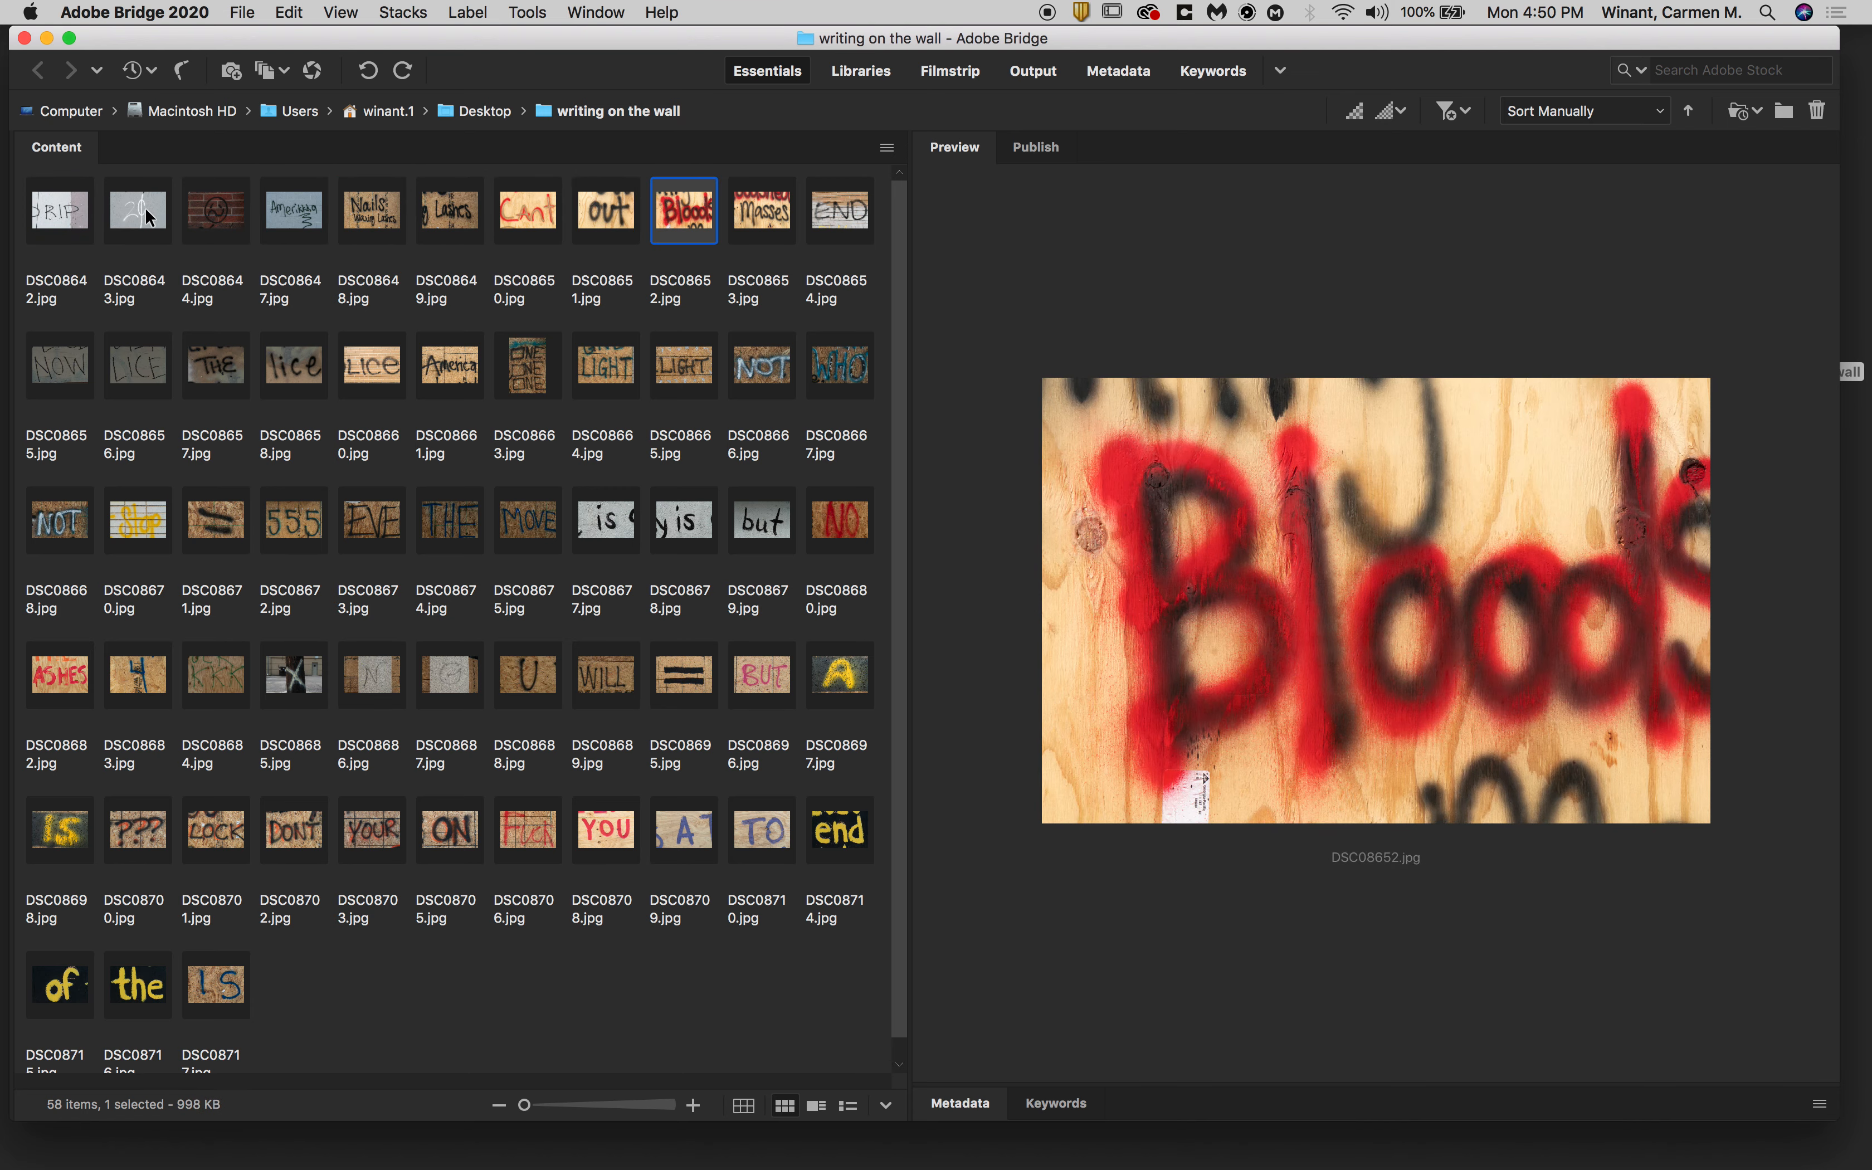
{"action": "key", "text": "Right"}
{"action": "key", "text": "Right"}
{"action": "key", "text": "Right"}
{"action": "key", "text": "Right"}
{"action": "key", "text": "Right"}
{"action": "key", "text": "Right"}
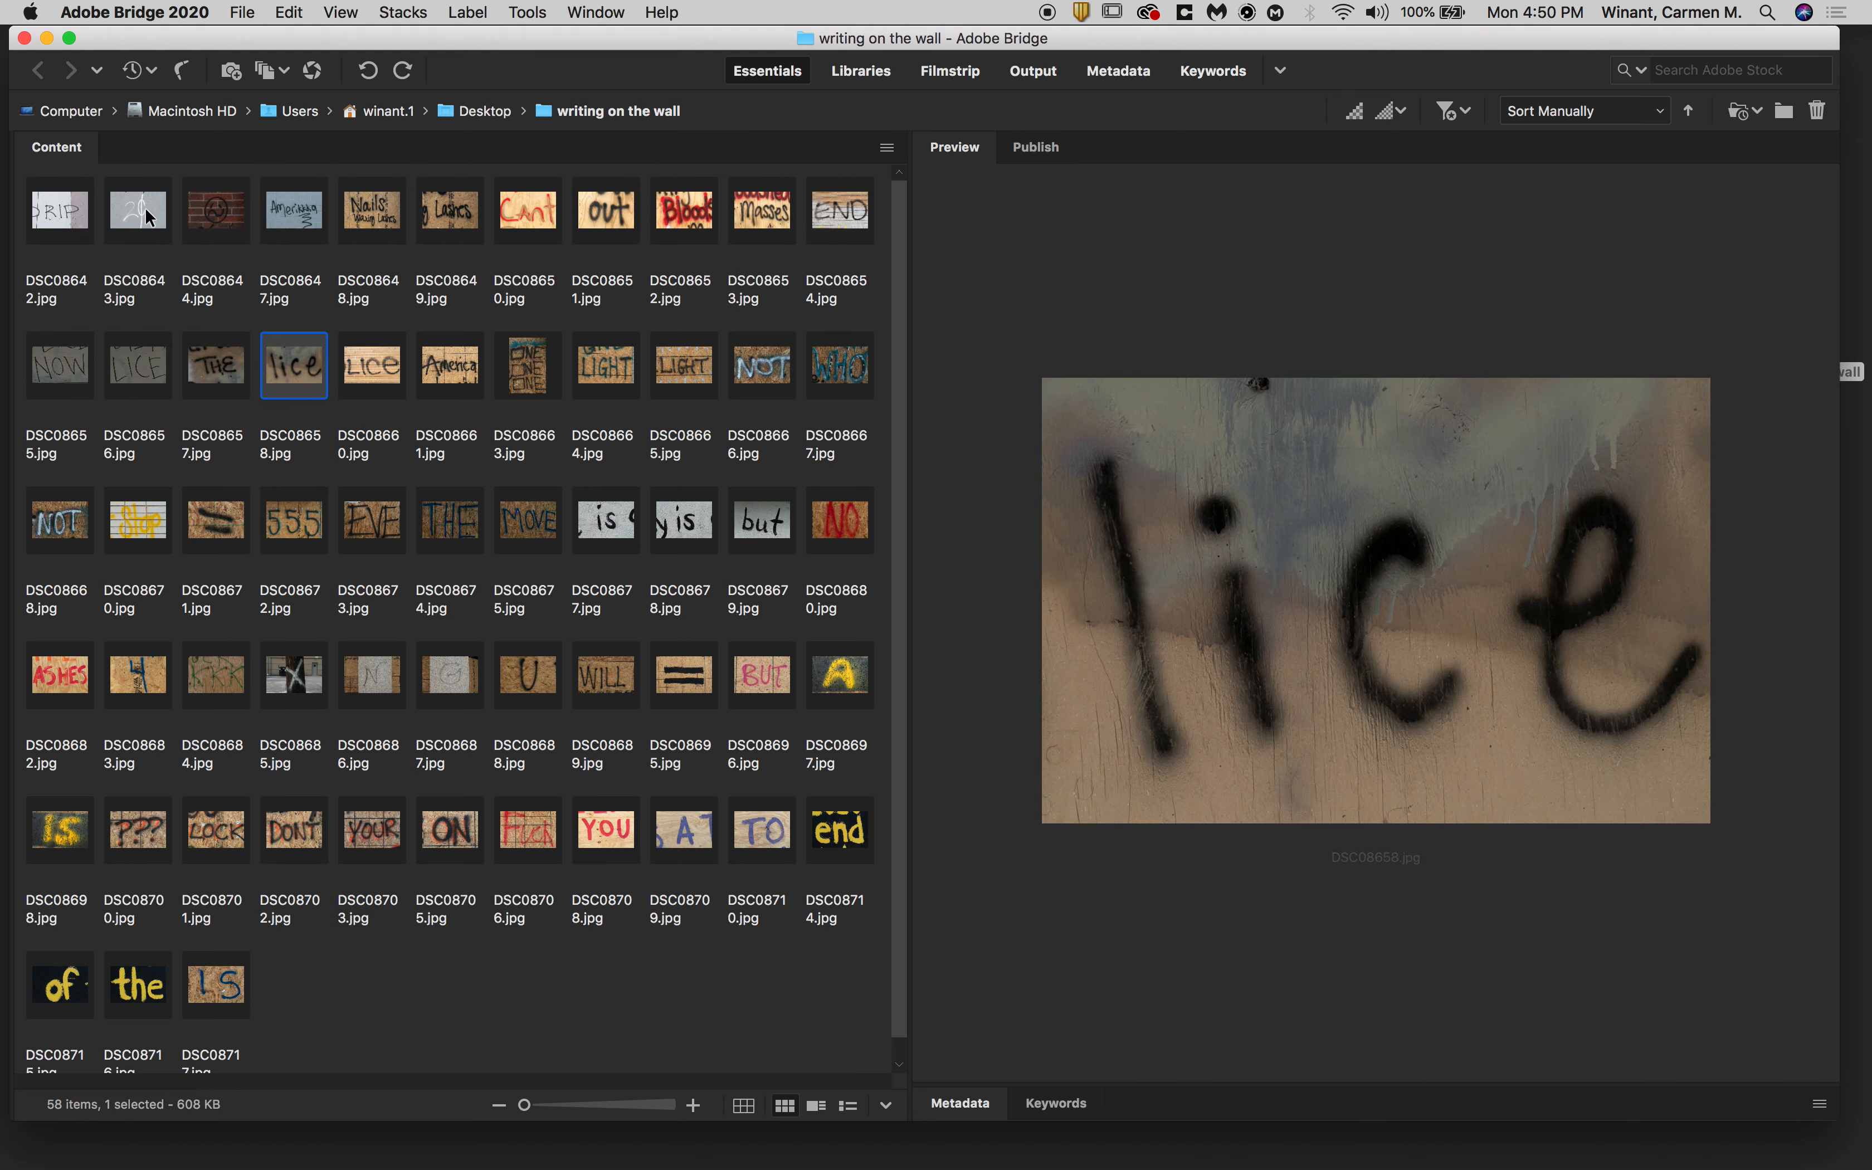
{"action": "key", "text": "Right"}
{"action": "key", "text": "Right"}
{"action": "key", "text": "Right"}
{"action": "key", "text": "Right"}
{"action": "key", "text": "Right"}
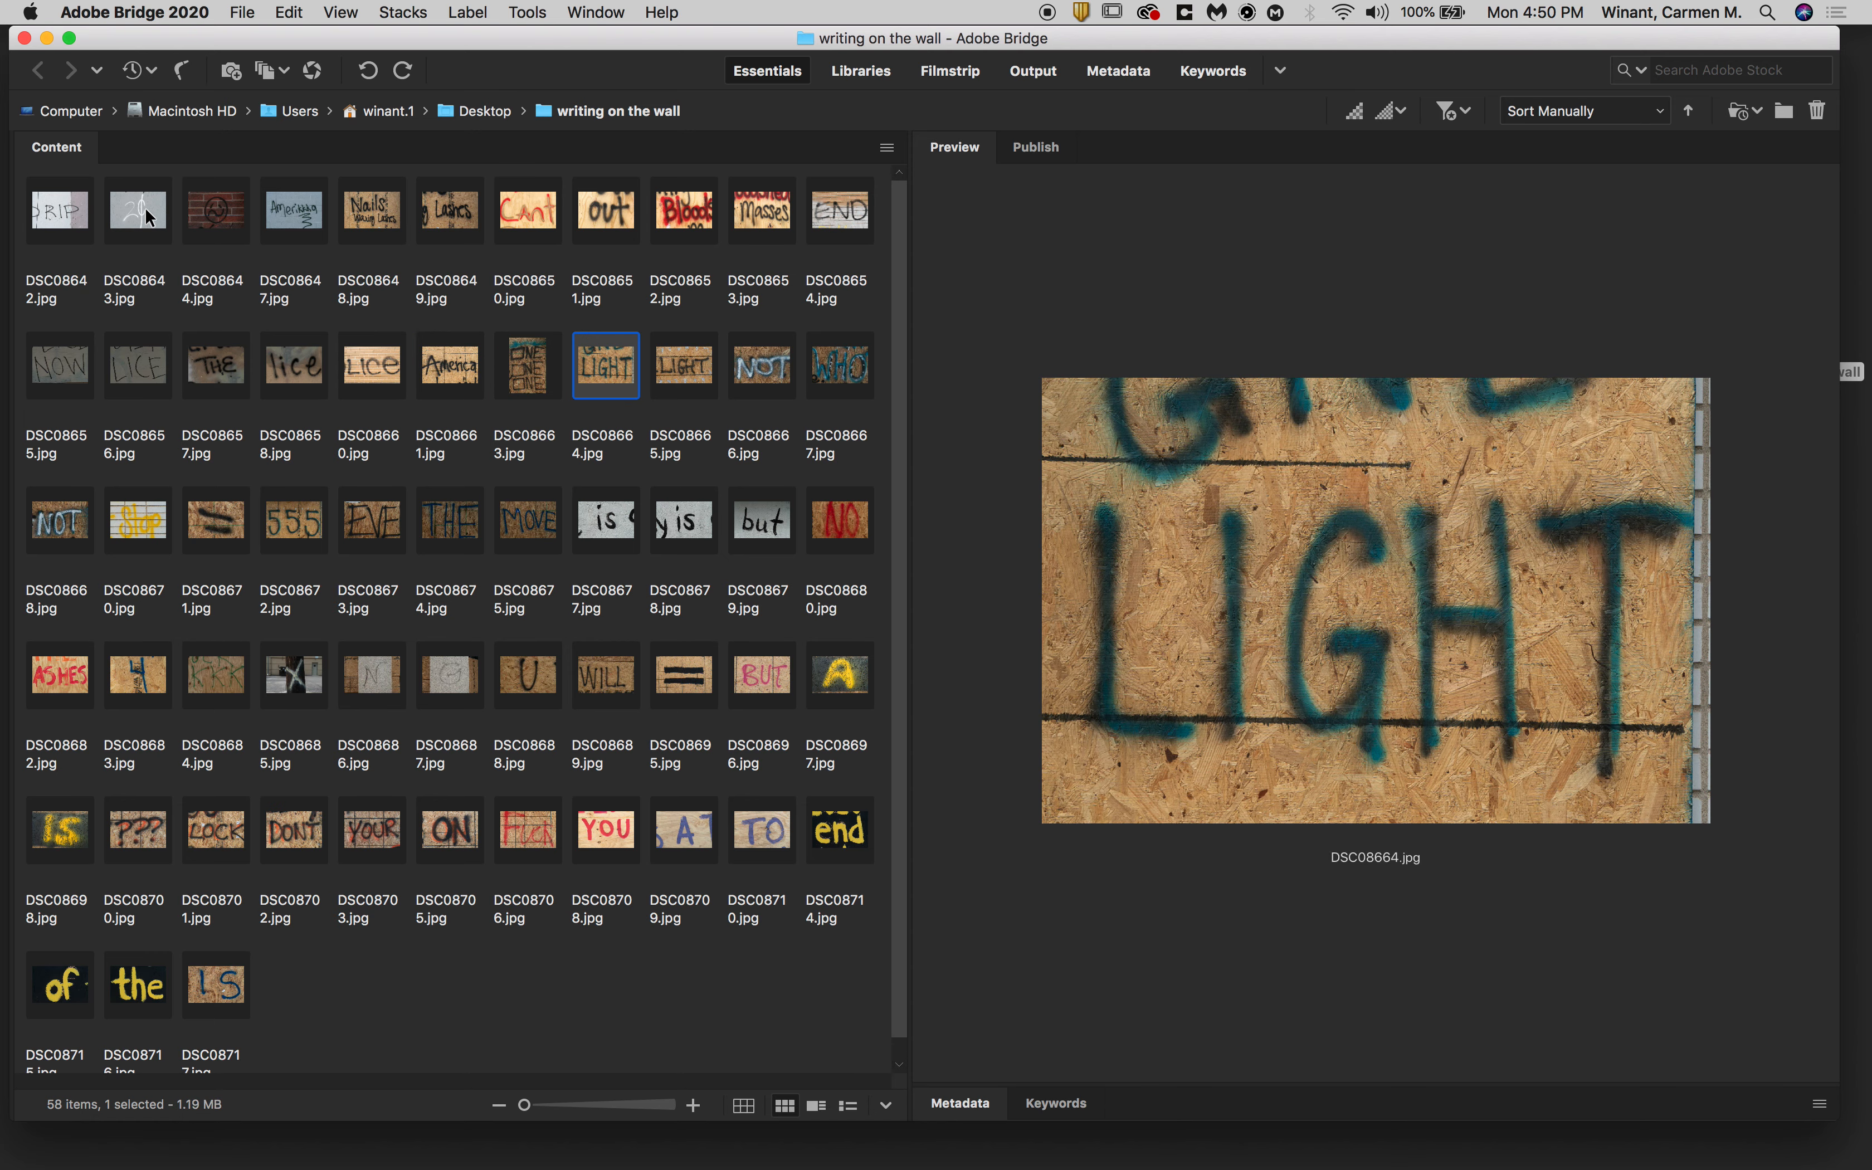
{"action": "key", "text": "Right"}
{"action": "key", "text": "Right"}
{"action": "key", "text": "Right"}
{"action": "key", "text": "Right"}
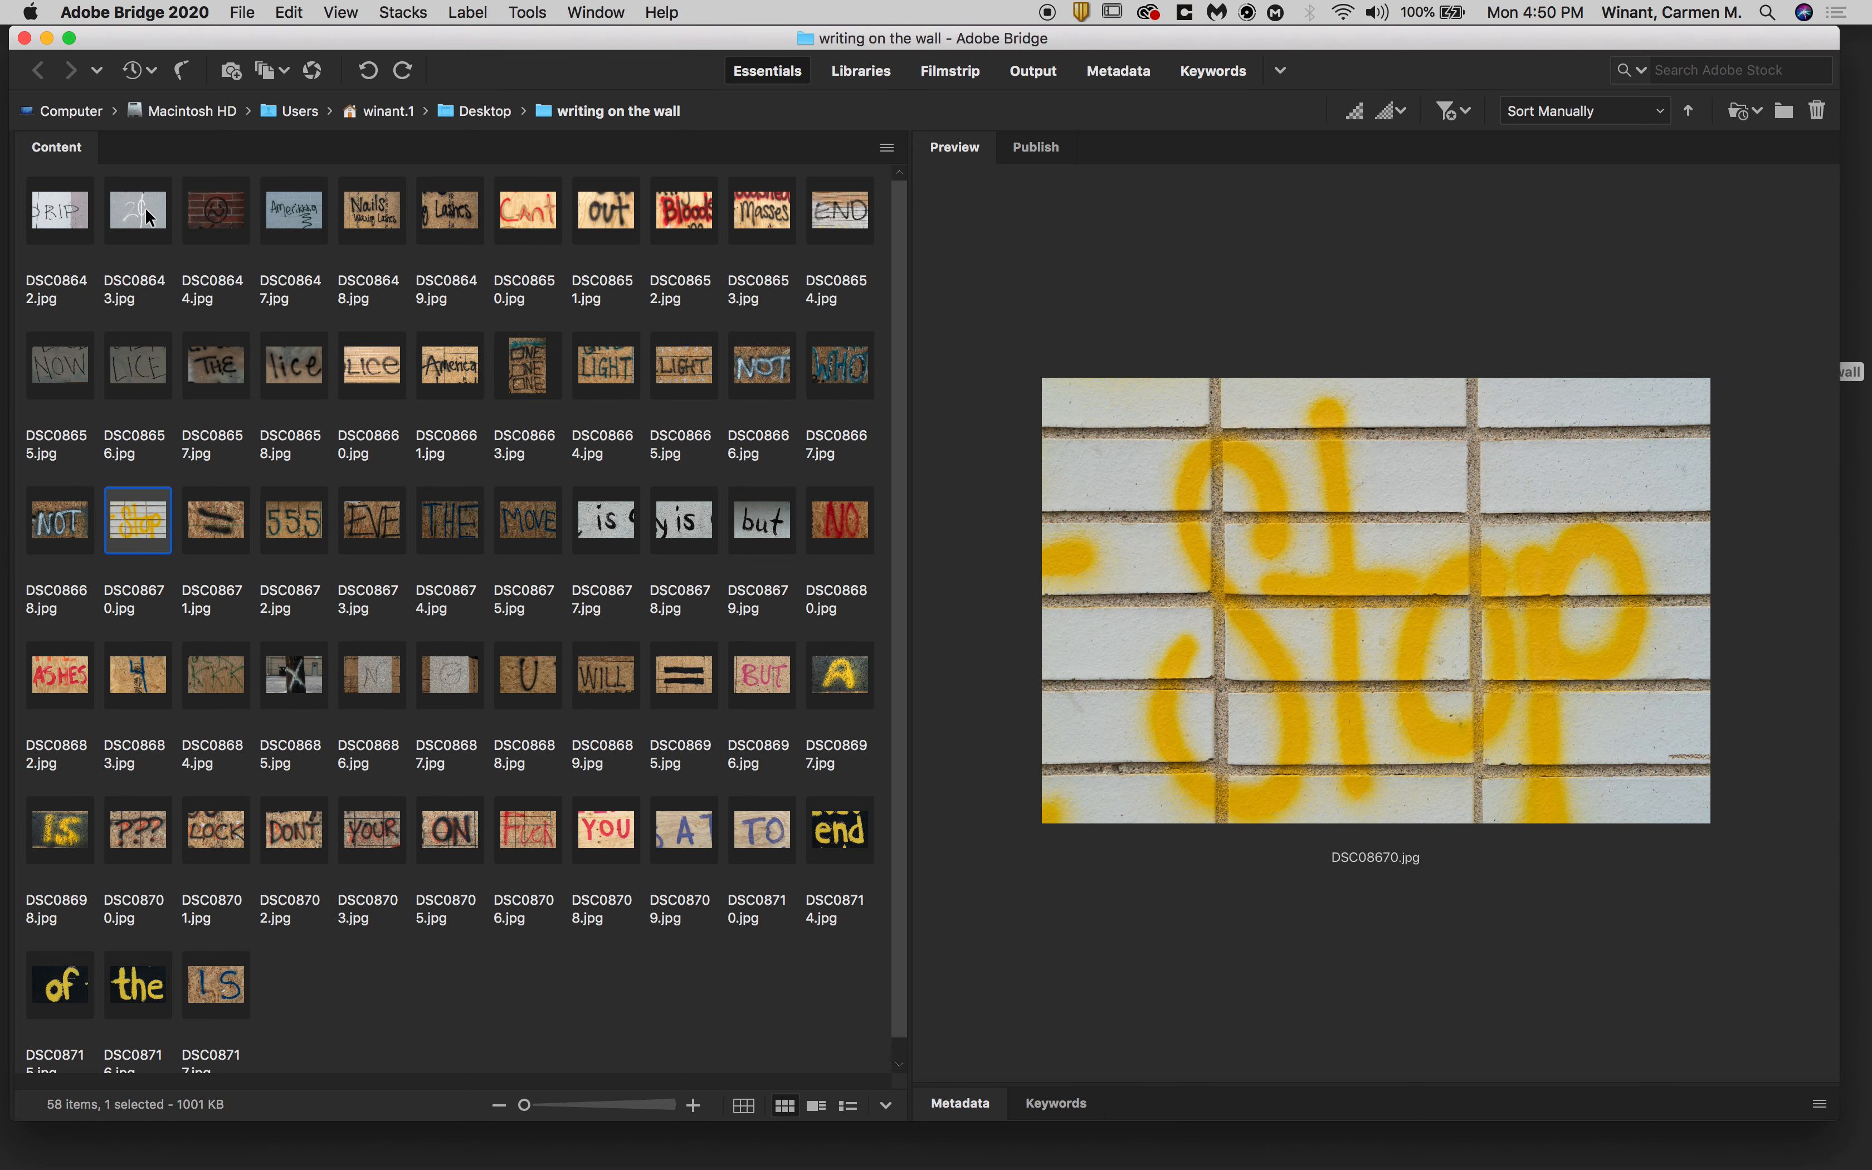
{"action": "key", "text": "Right"}
{"action": "key", "text": "Right"}
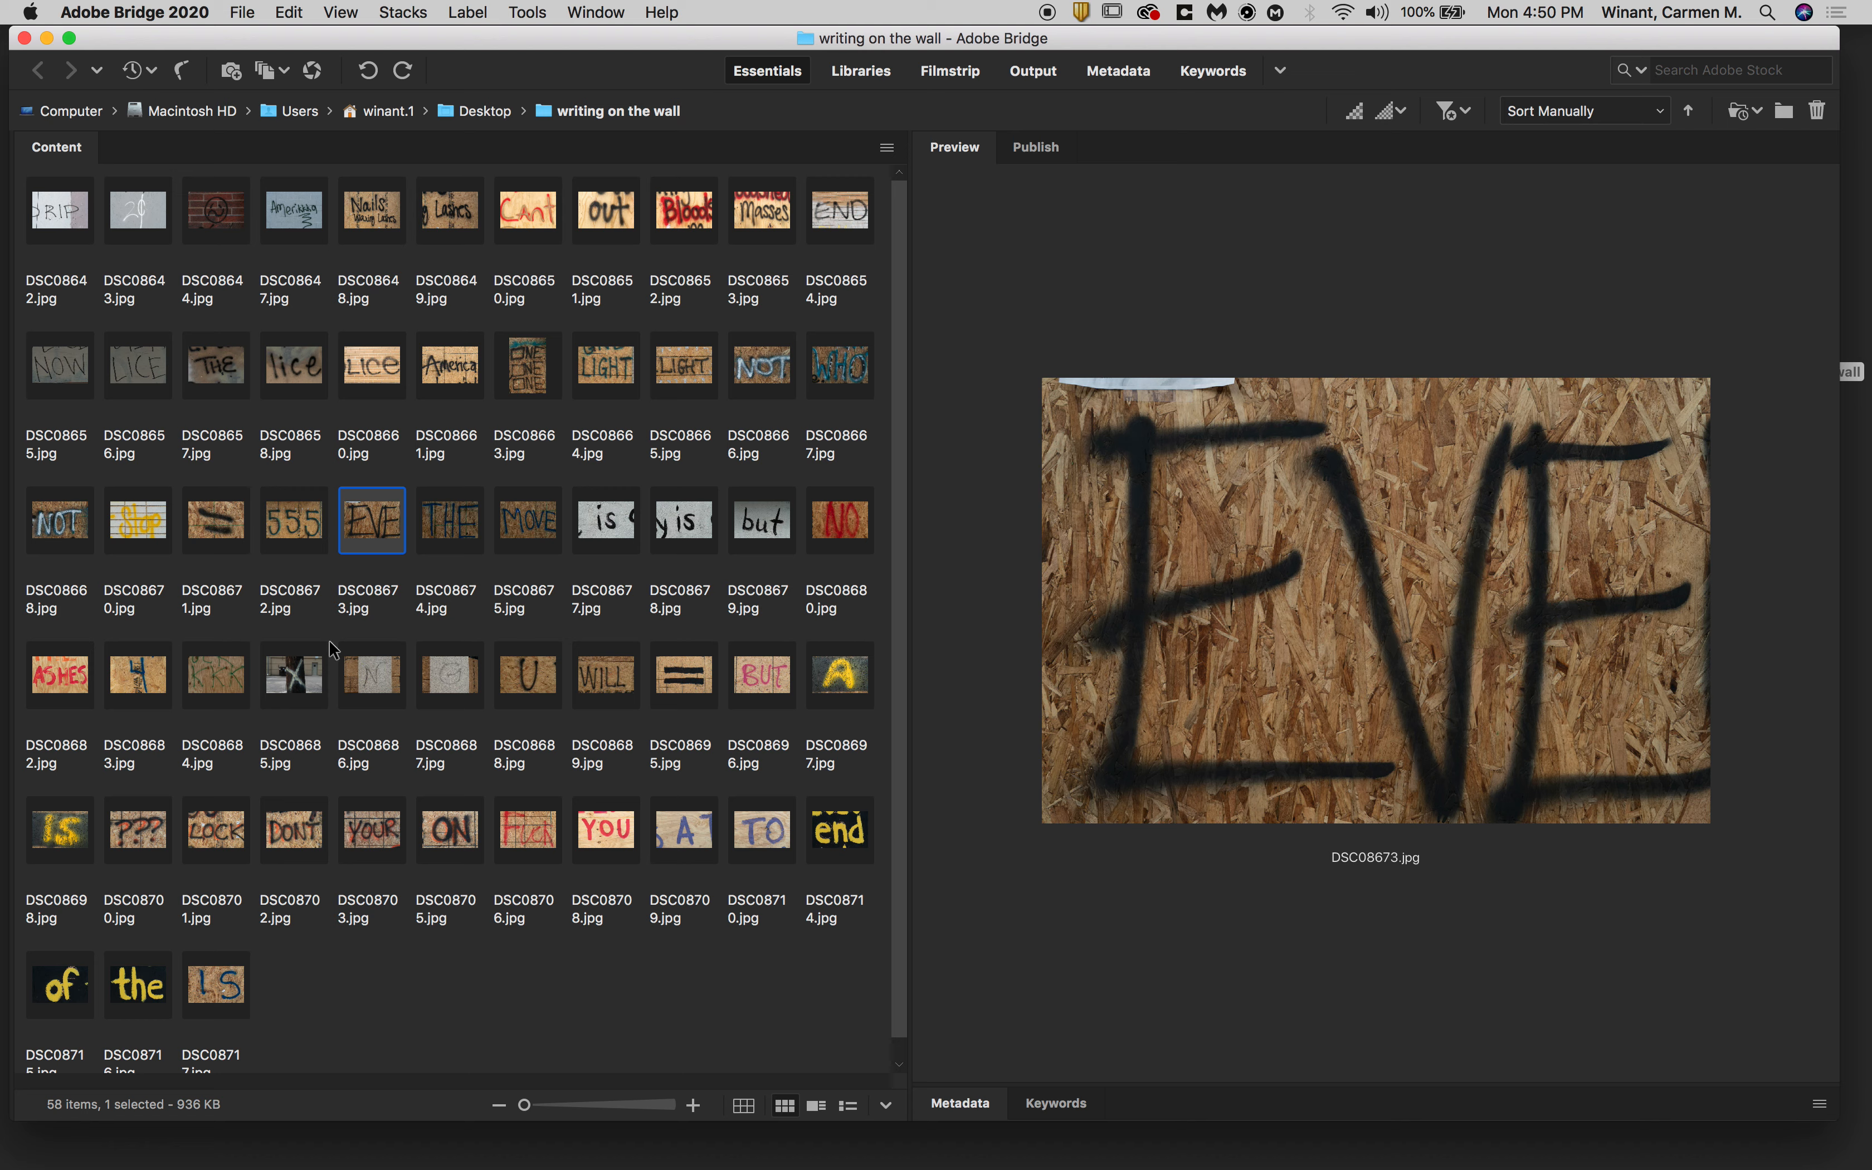
{"action": "left_click", "coordinate": [533, 818]}
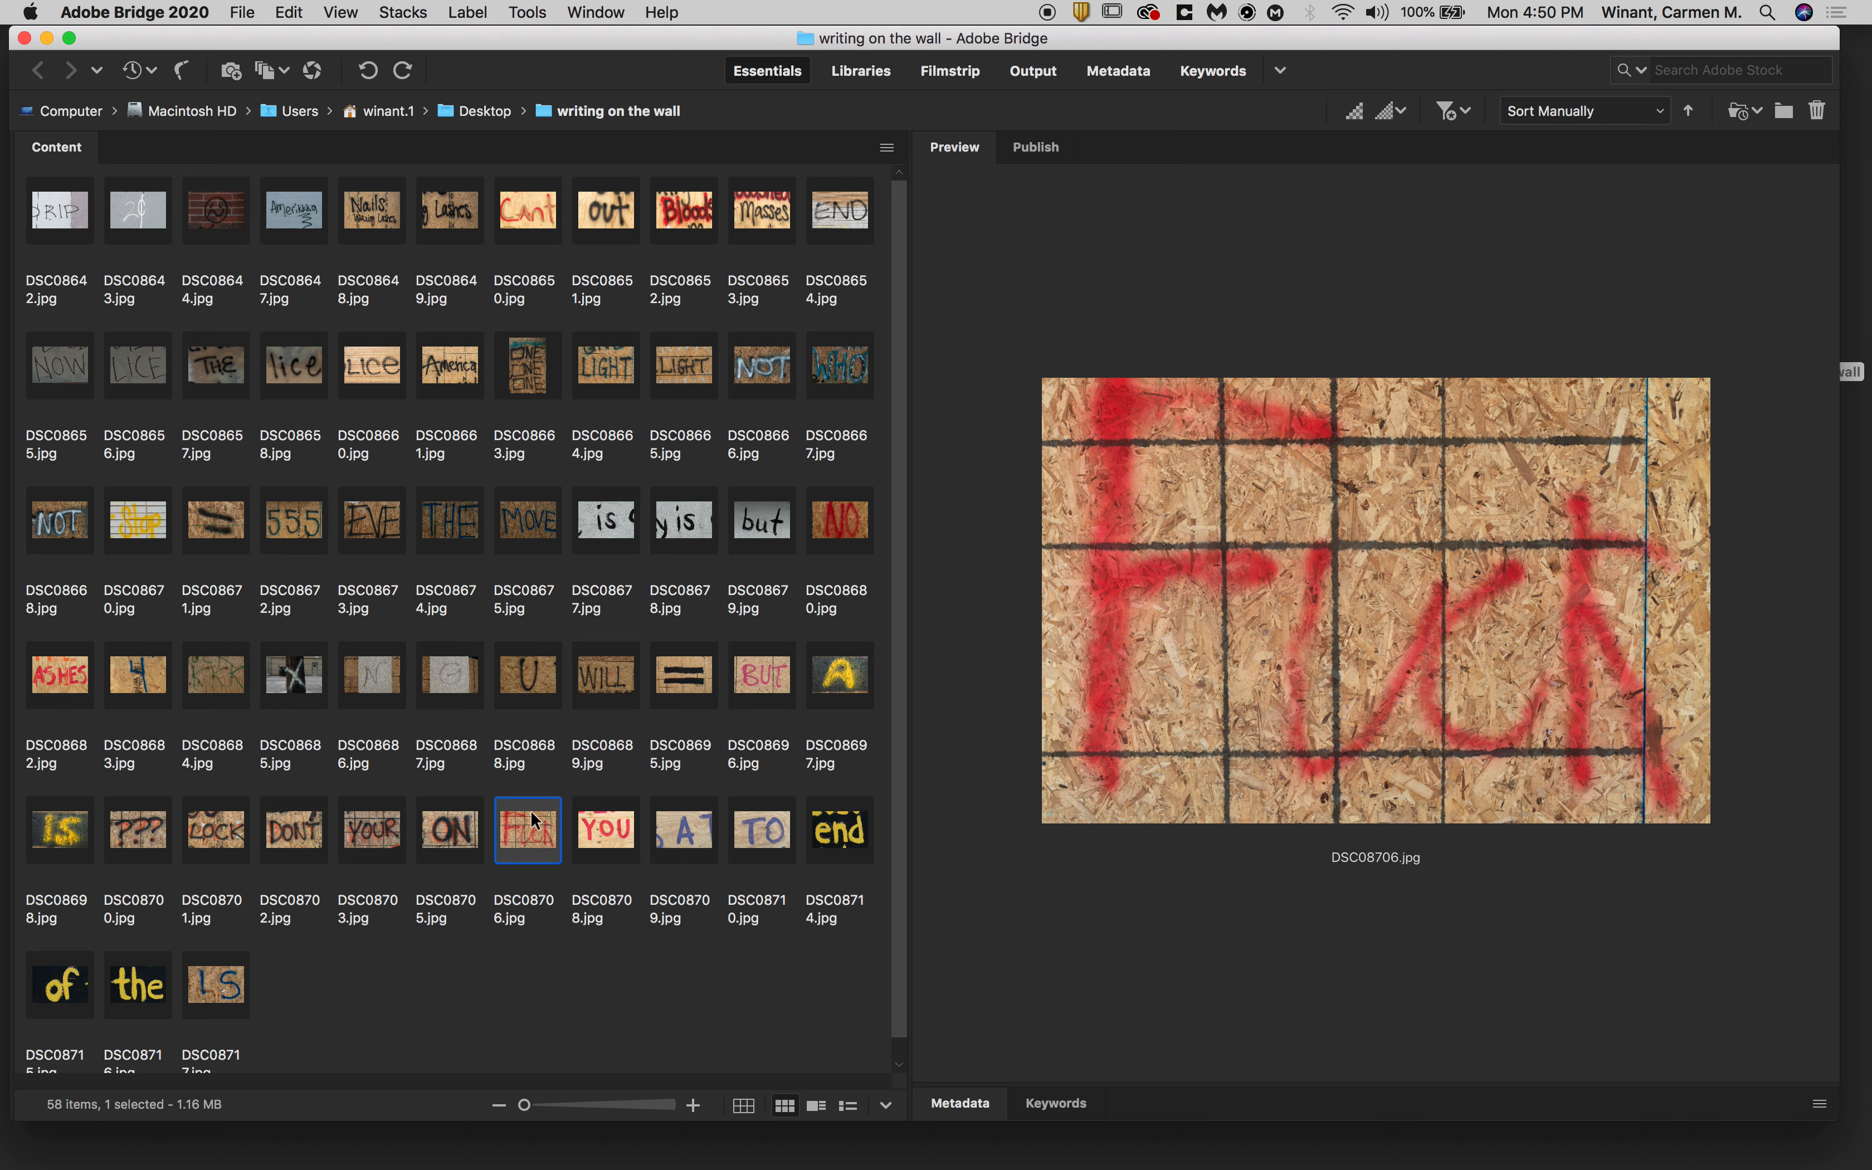
{"action": "key", "text": "Delete"}
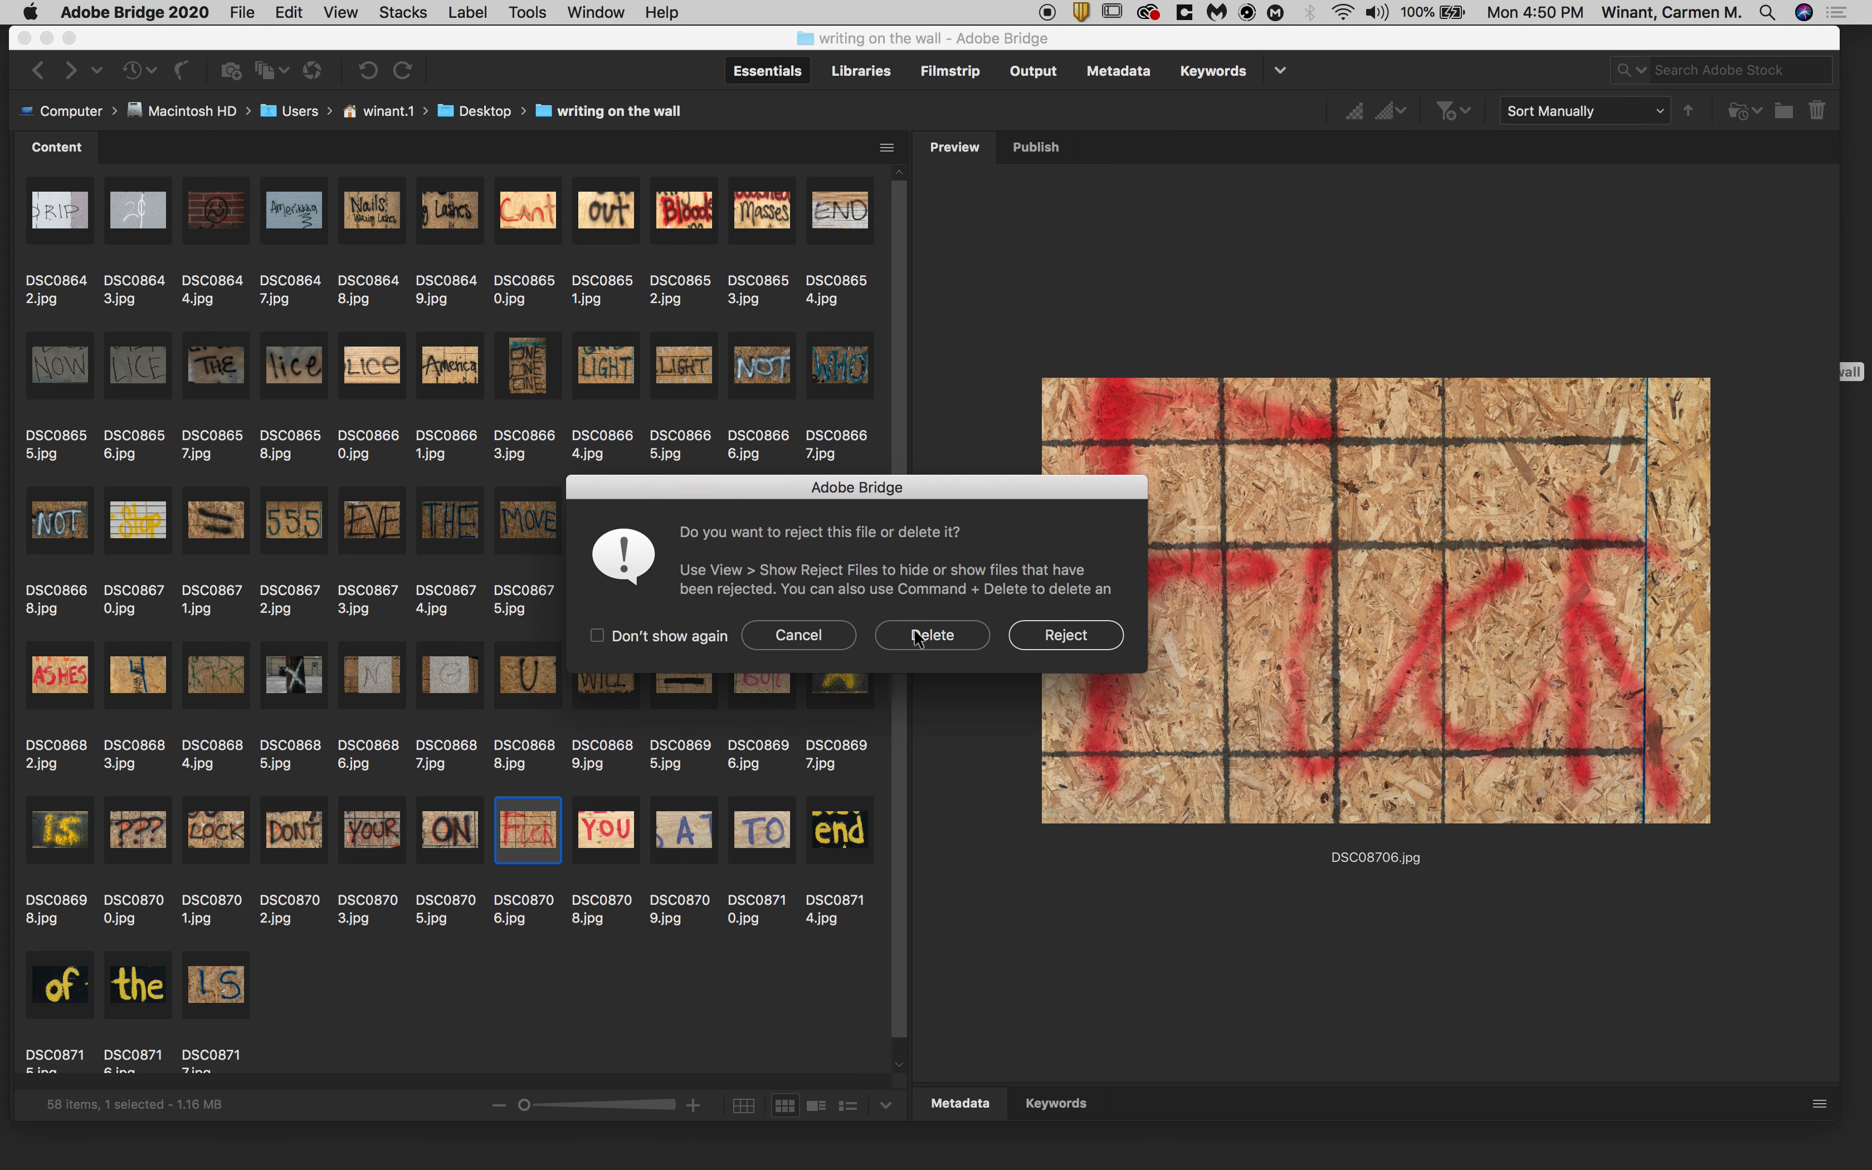
{"action": "left_click", "coordinate": [783, 634]}
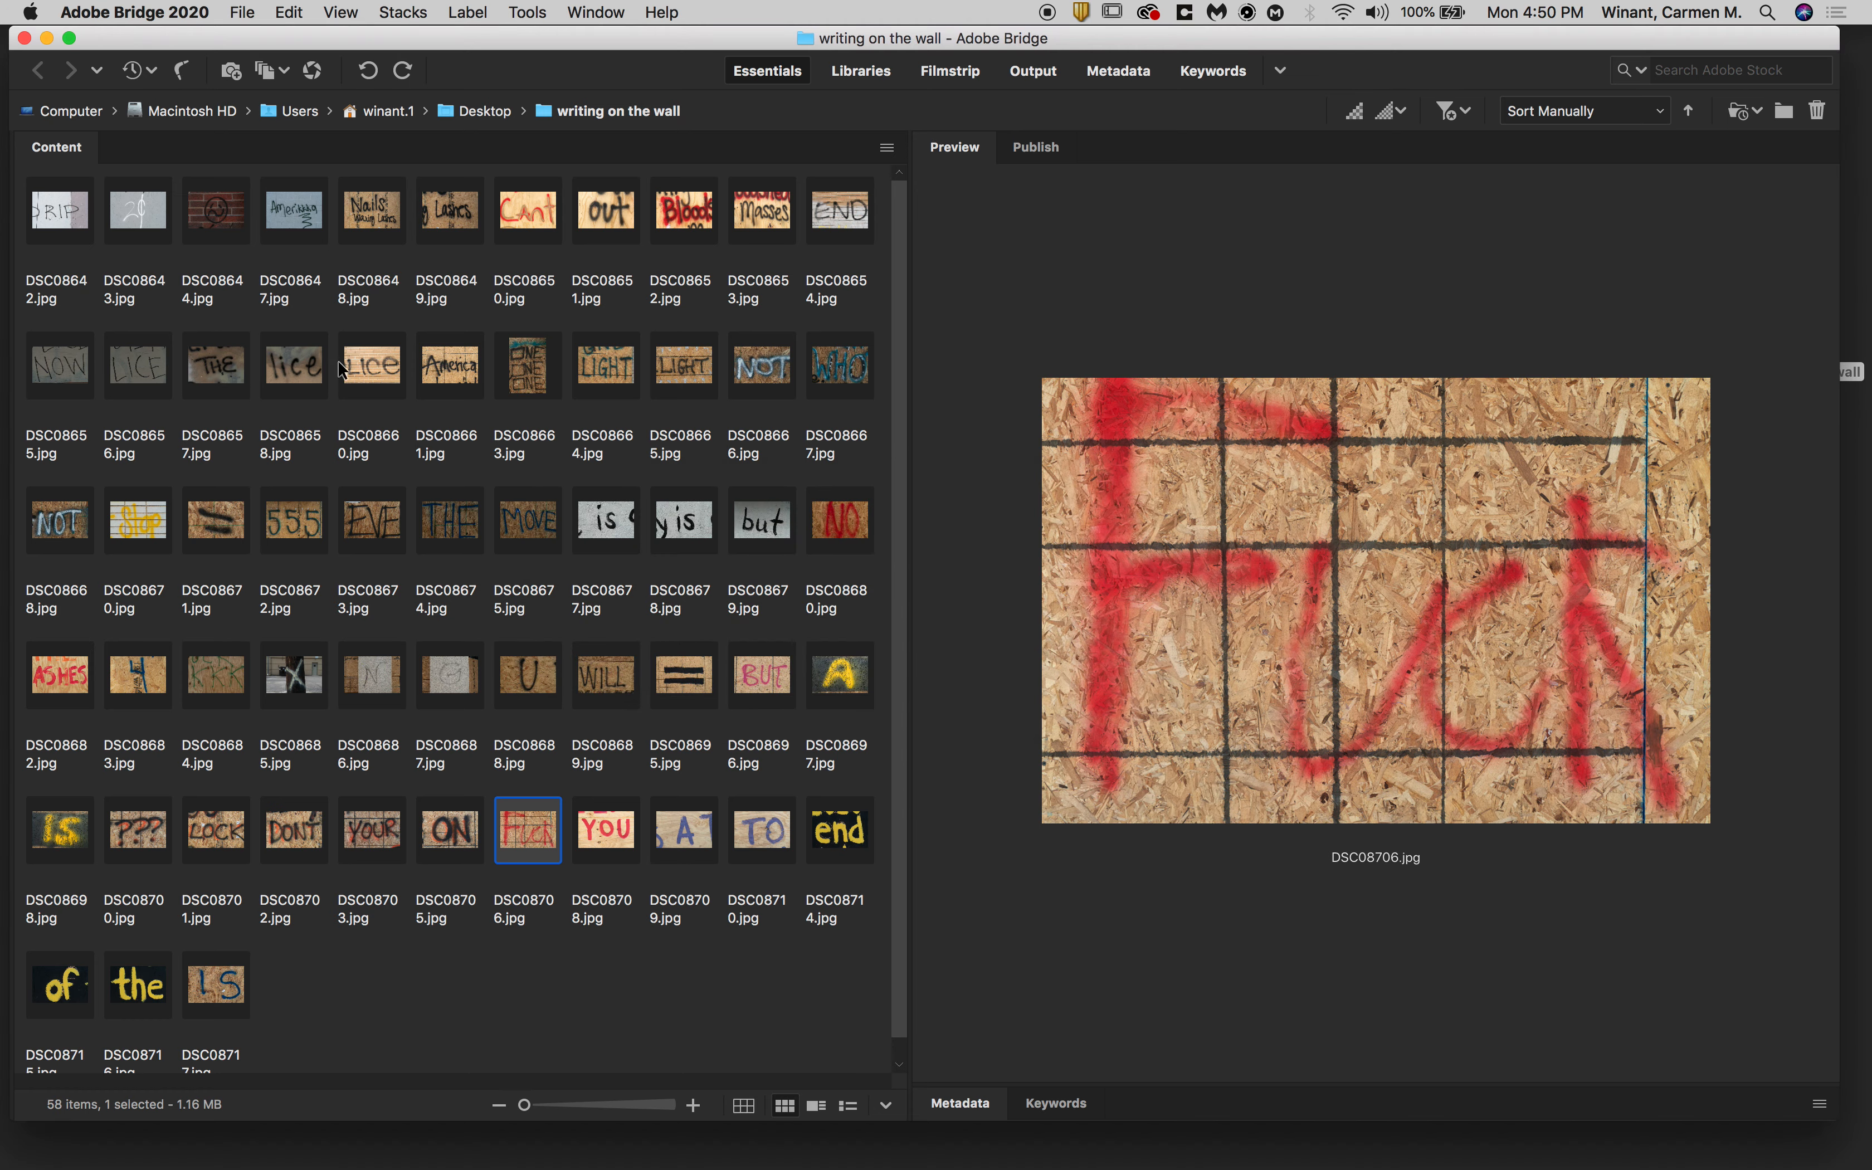
- Manually rearrange several thumbnails, including moving DSC08644.jpg to the very front and DSC08714.jpg to the very end, and clear the selection
{"action": "left_click_drag", "start_coordinate": [205, 186], "coordinate": [308, 389]}
{"action": "left_click_drag", "start_coordinate": [221, 232], "coordinate": [417, 517]}
{"action": "left_click_drag", "start_coordinate": [546, 530], "coordinate": [474, 654]}
{"action": "left_click_drag", "start_coordinate": [654, 677], "coordinate": [488, 832]}
{"action": "left_click_drag", "start_coordinate": [788, 697], "coordinate": [295, 1008]}
{"action": "left_click_drag", "start_coordinate": [216, 364], "coordinate": [60, 235]}
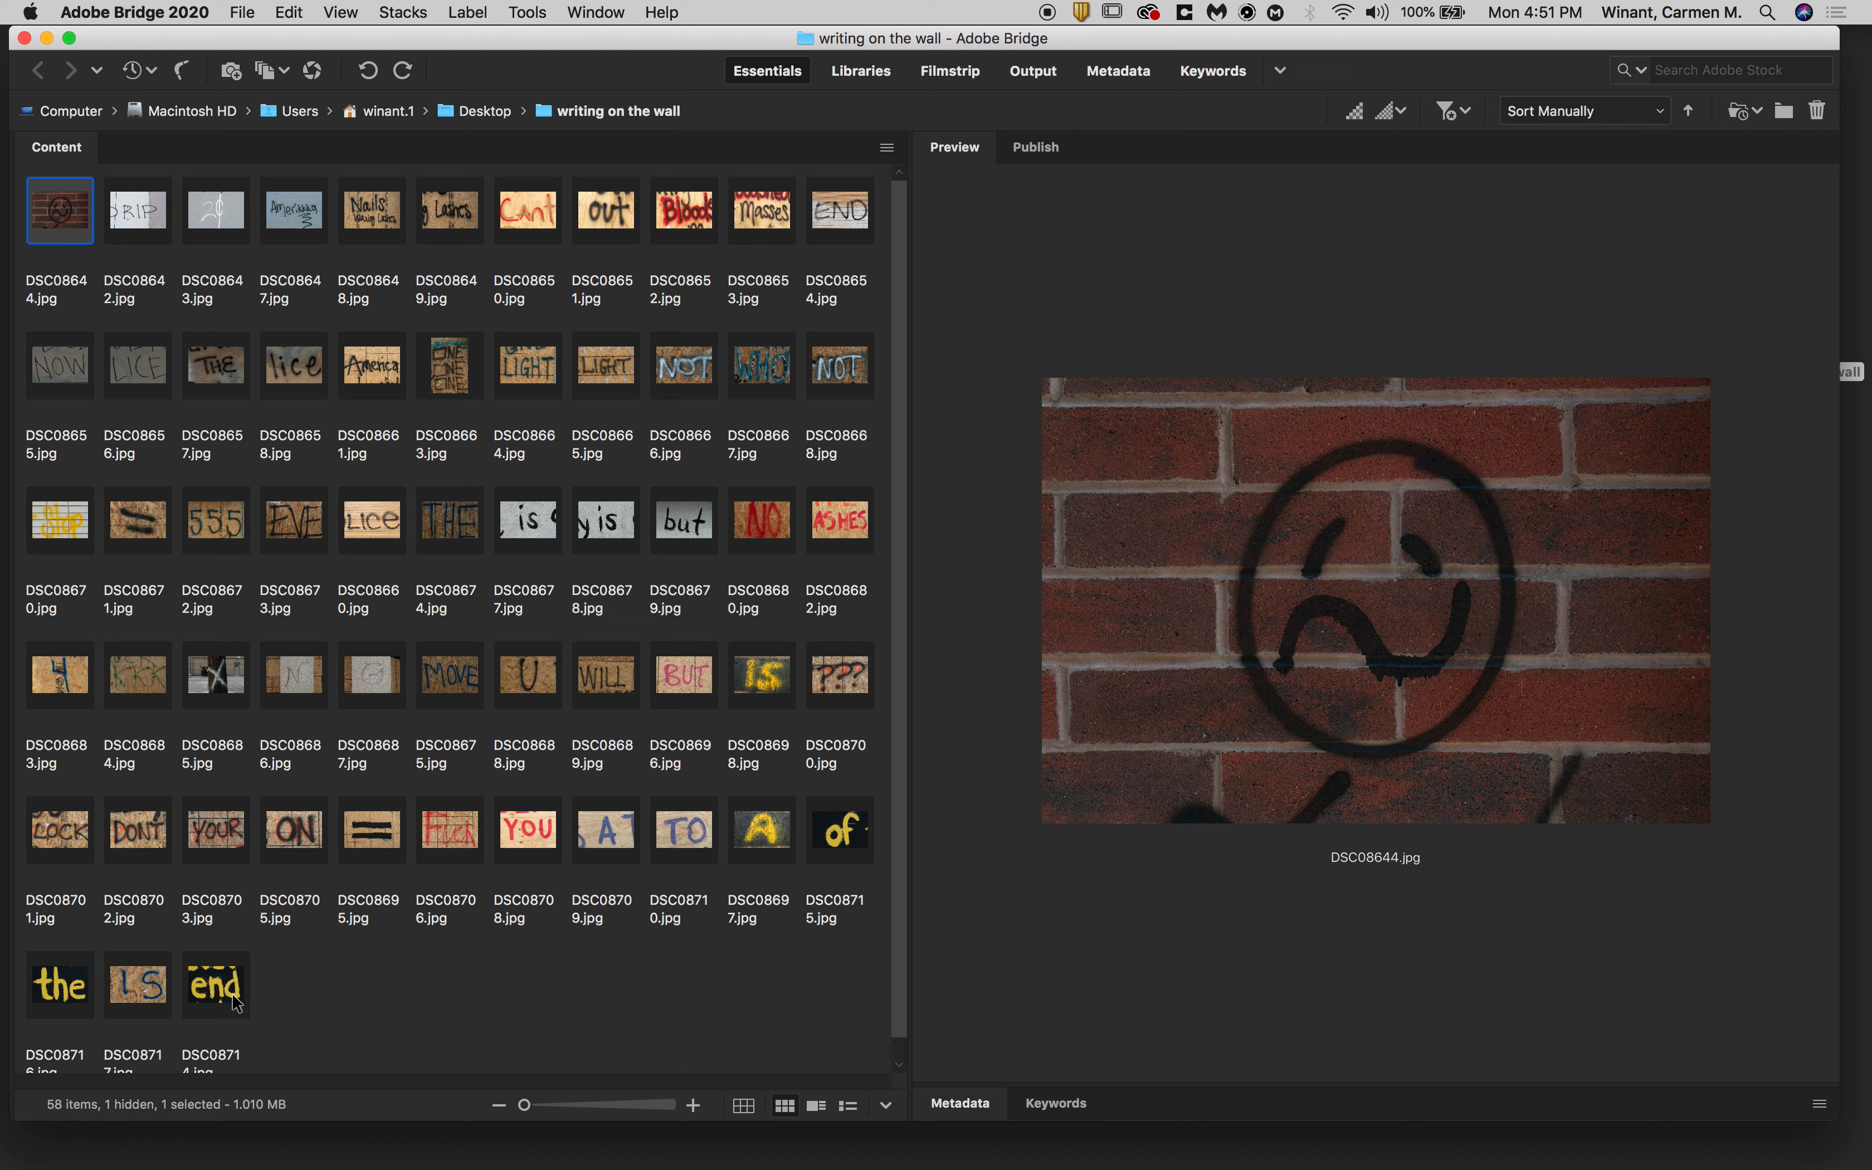
{"action": "left_click", "coordinate": [448, 1072]}
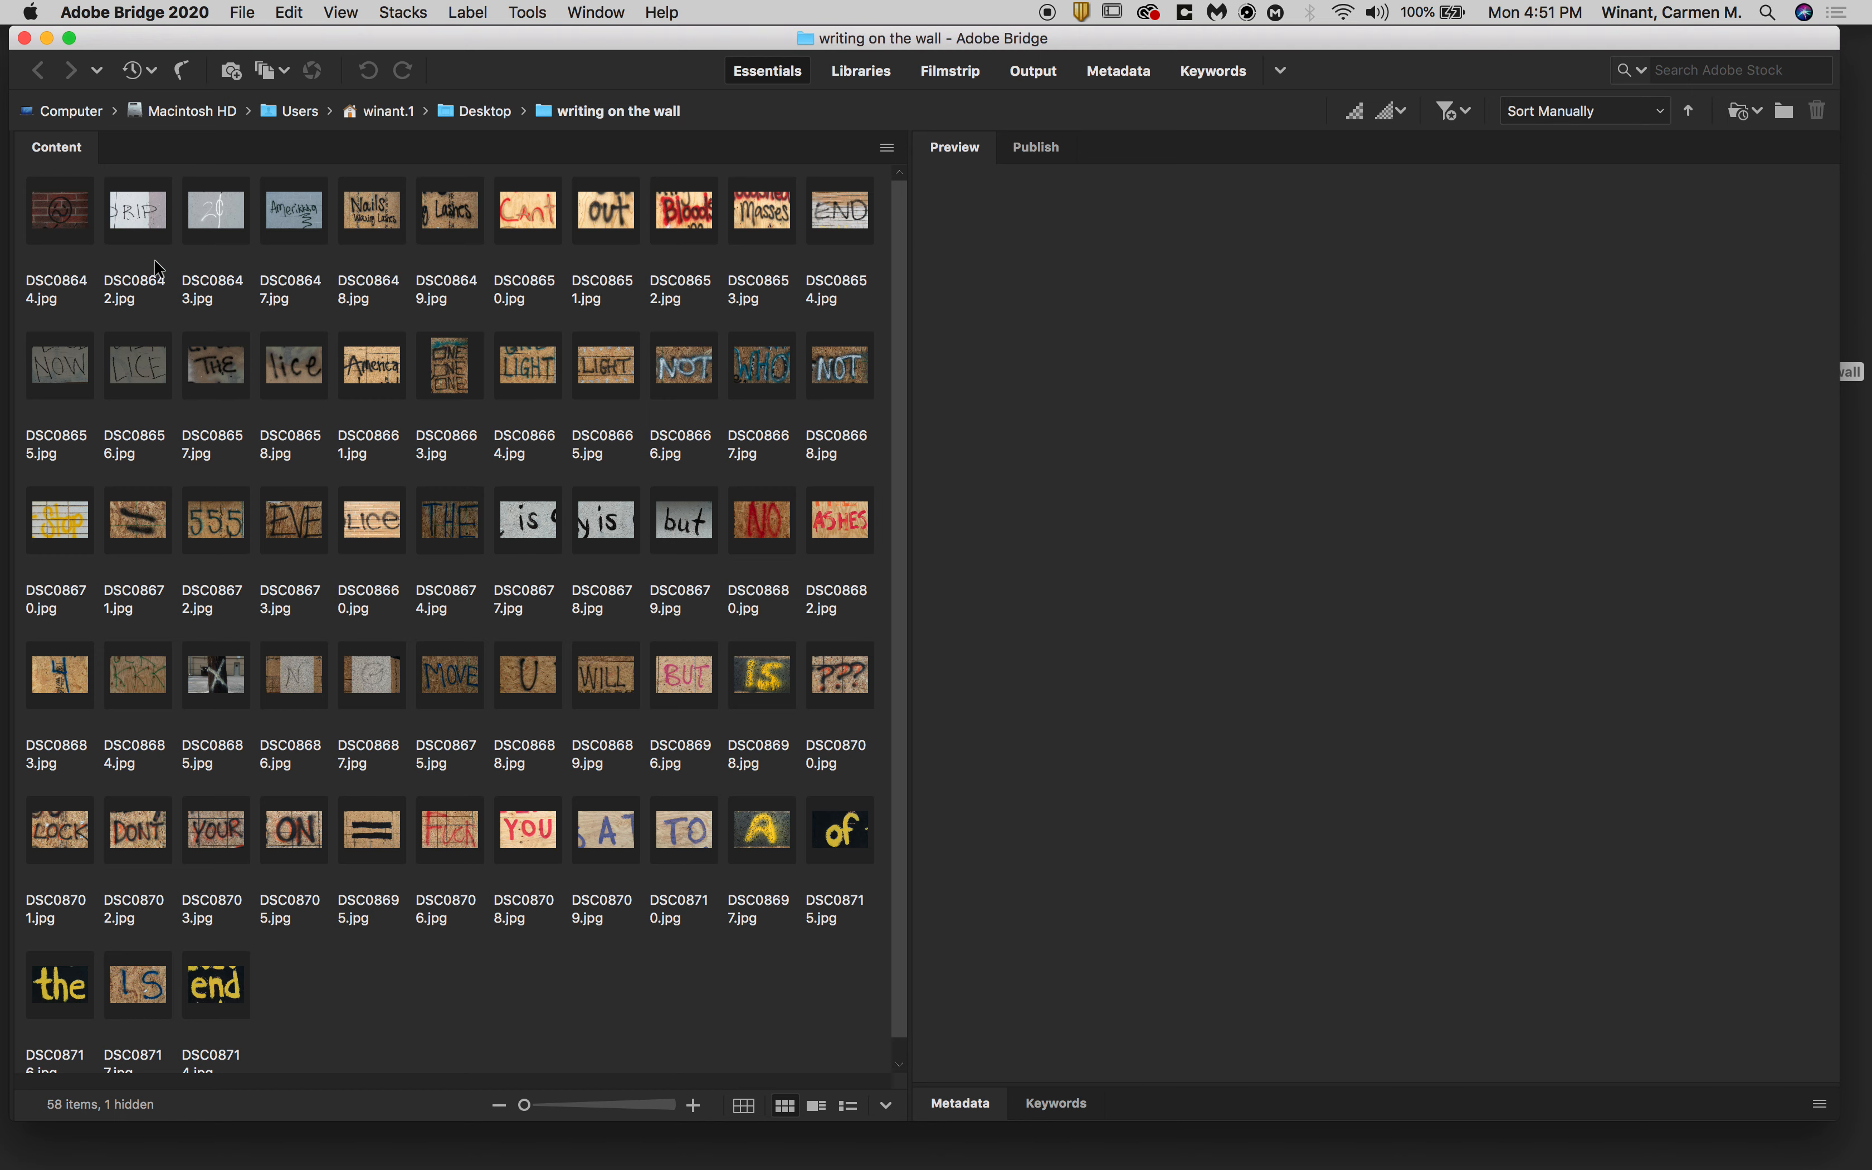
- Close the Bridge window, switch to Photoshop and reposition its window on the screen
{"action": "left_click", "coordinate": [24, 39]}
{"action": "mouse_move", "coordinate": [1336, 1166]}
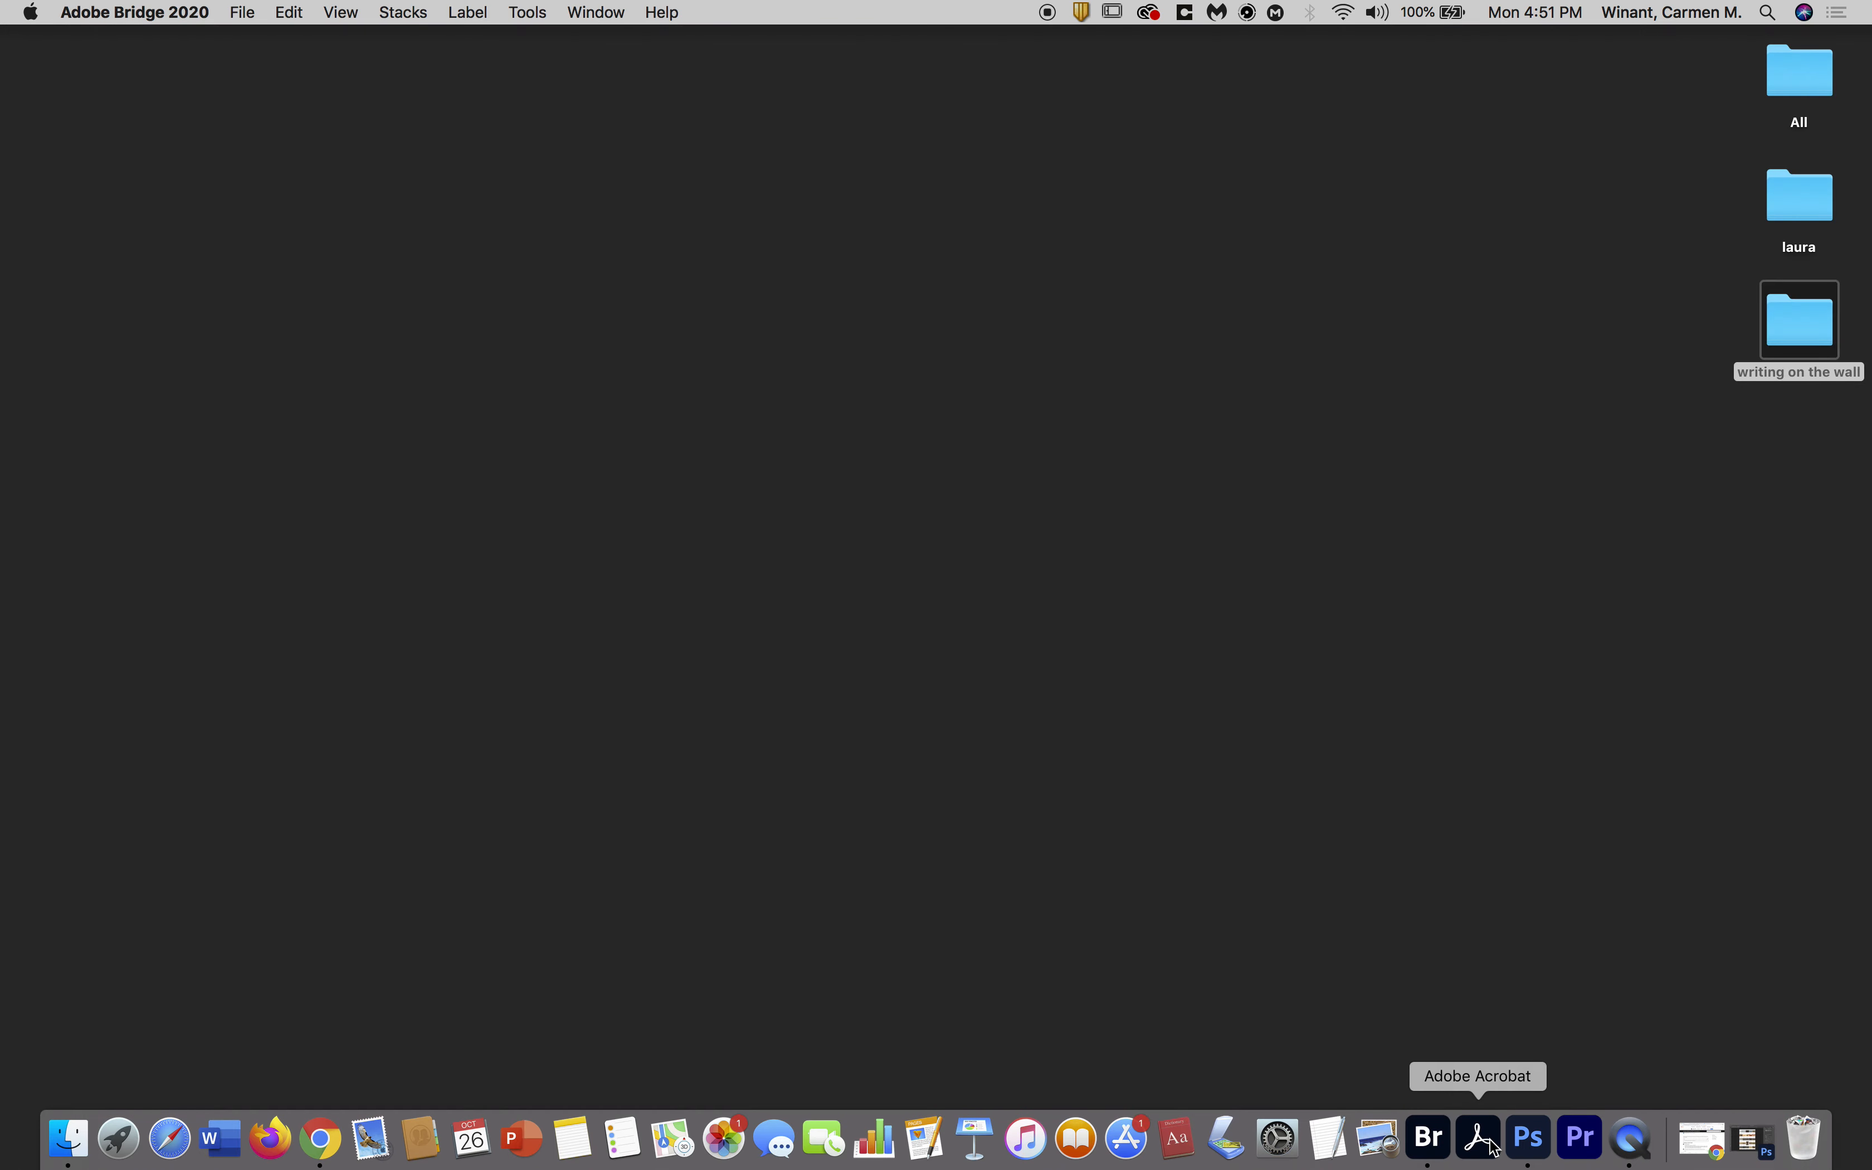
{"action": "left_click", "coordinate": [1561, 1141]}
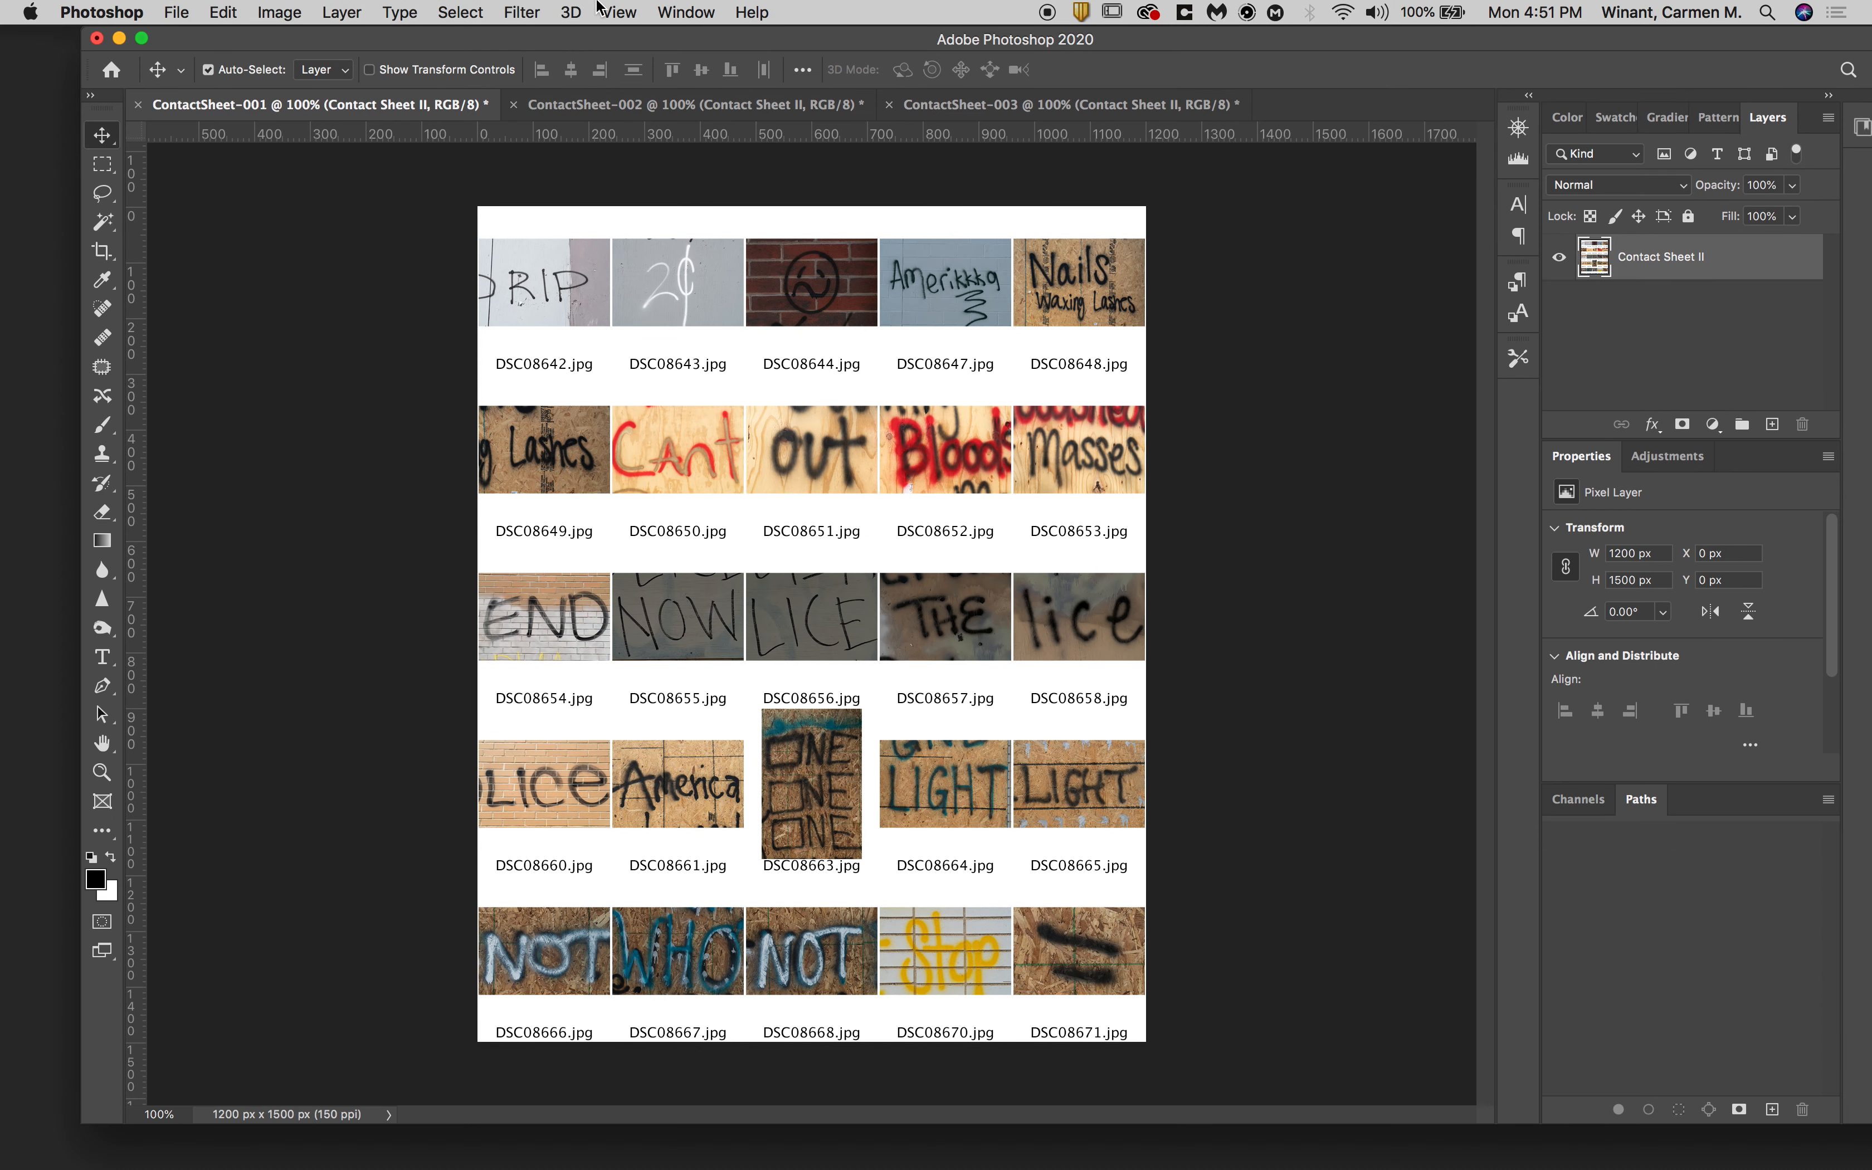
{"action": "left_click_drag", "start_coordinate": [184, 48], "coordinate": [126, 48]}
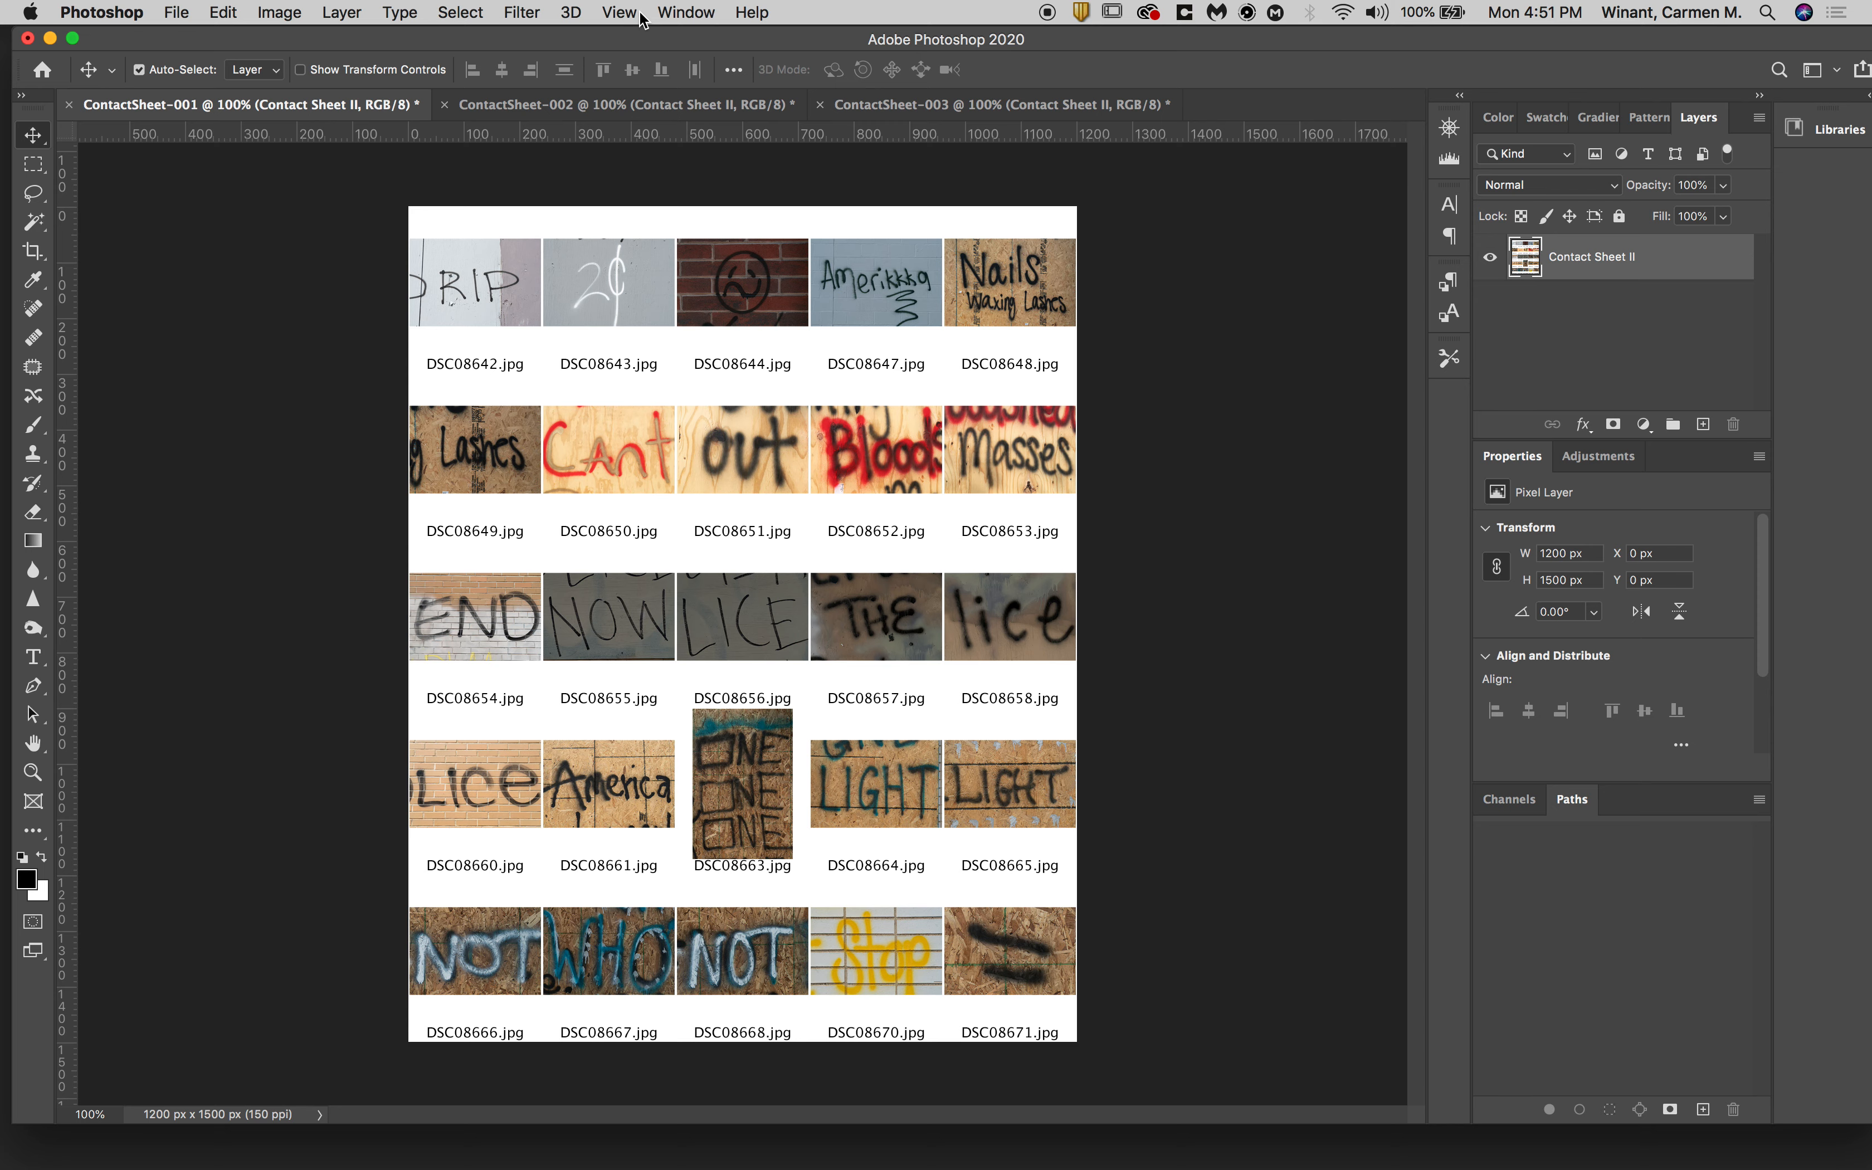
{"action": "left_click", "coordinate": [177, 11]}
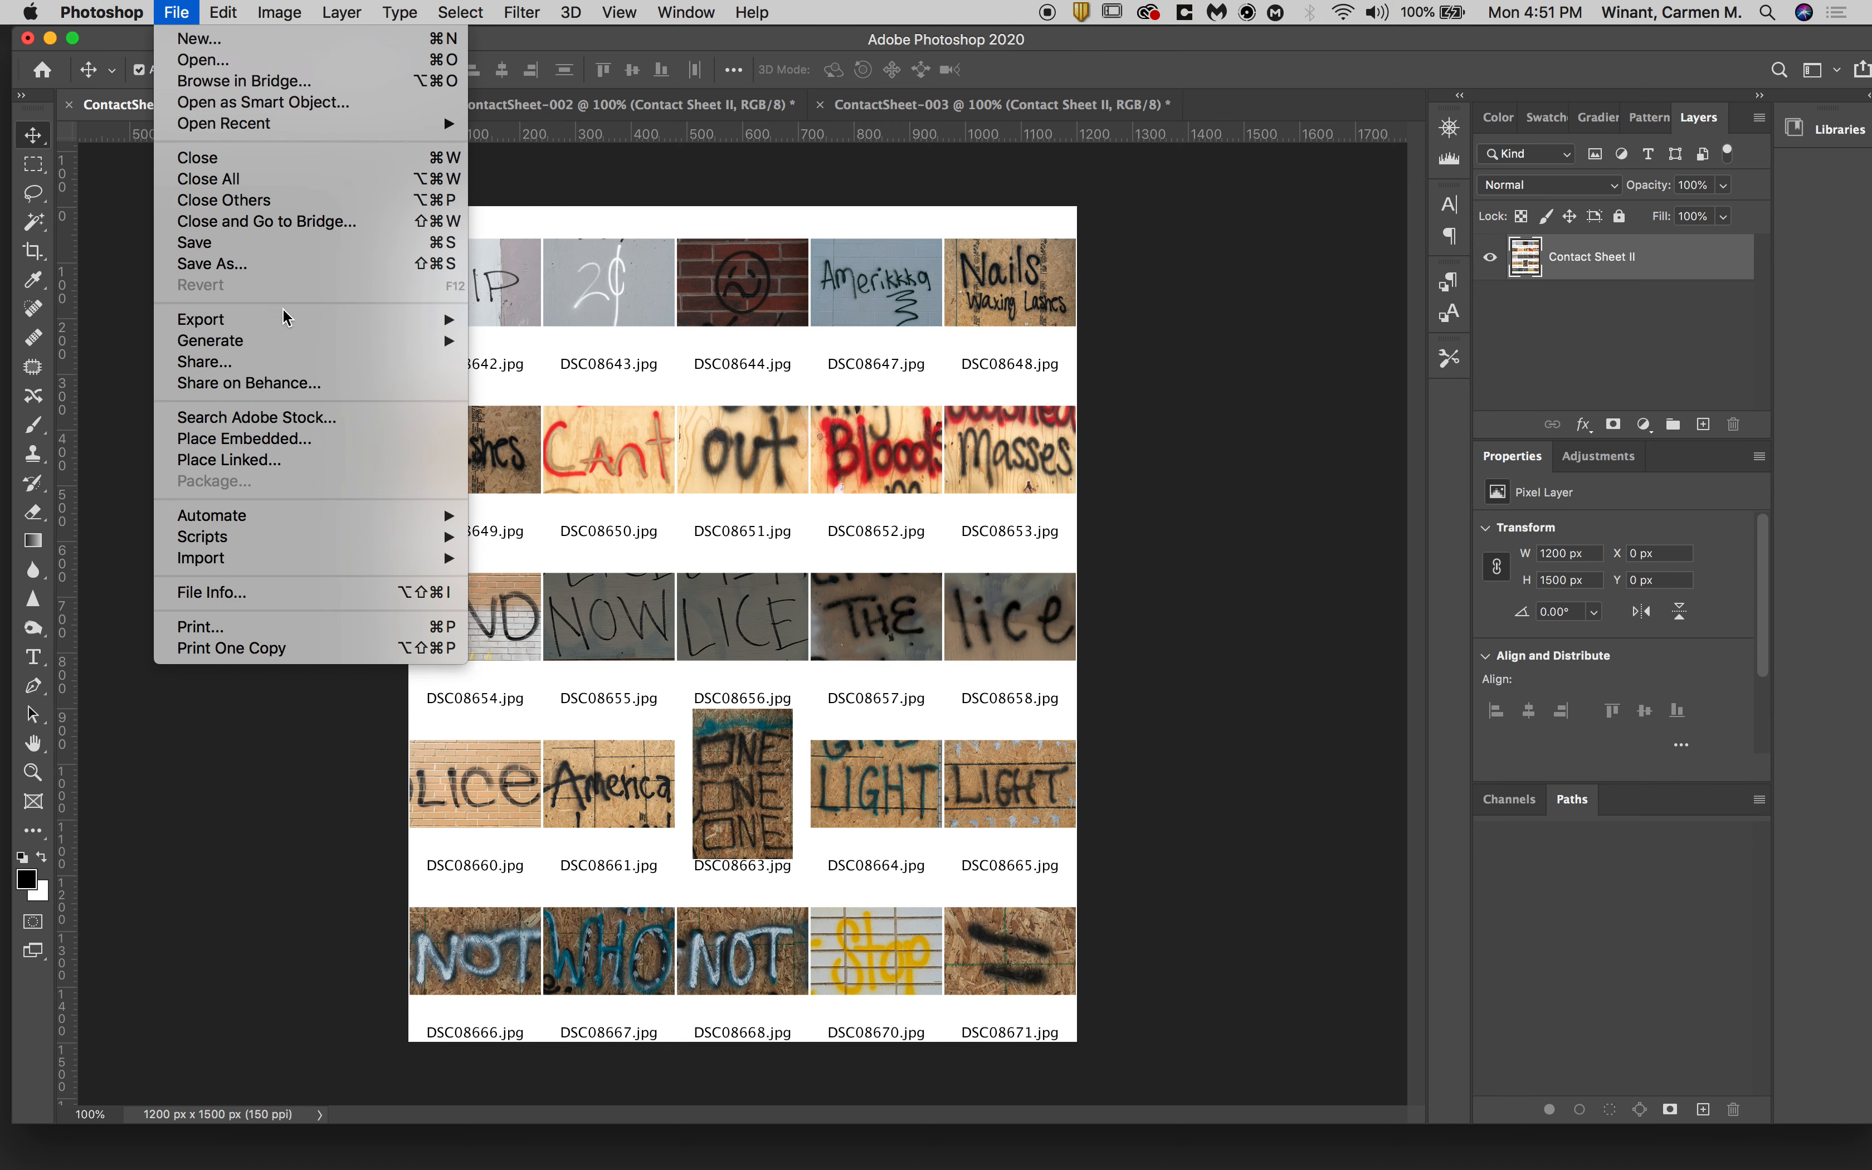
{"action": "mouse_move", "coordinate": [329, 547]}
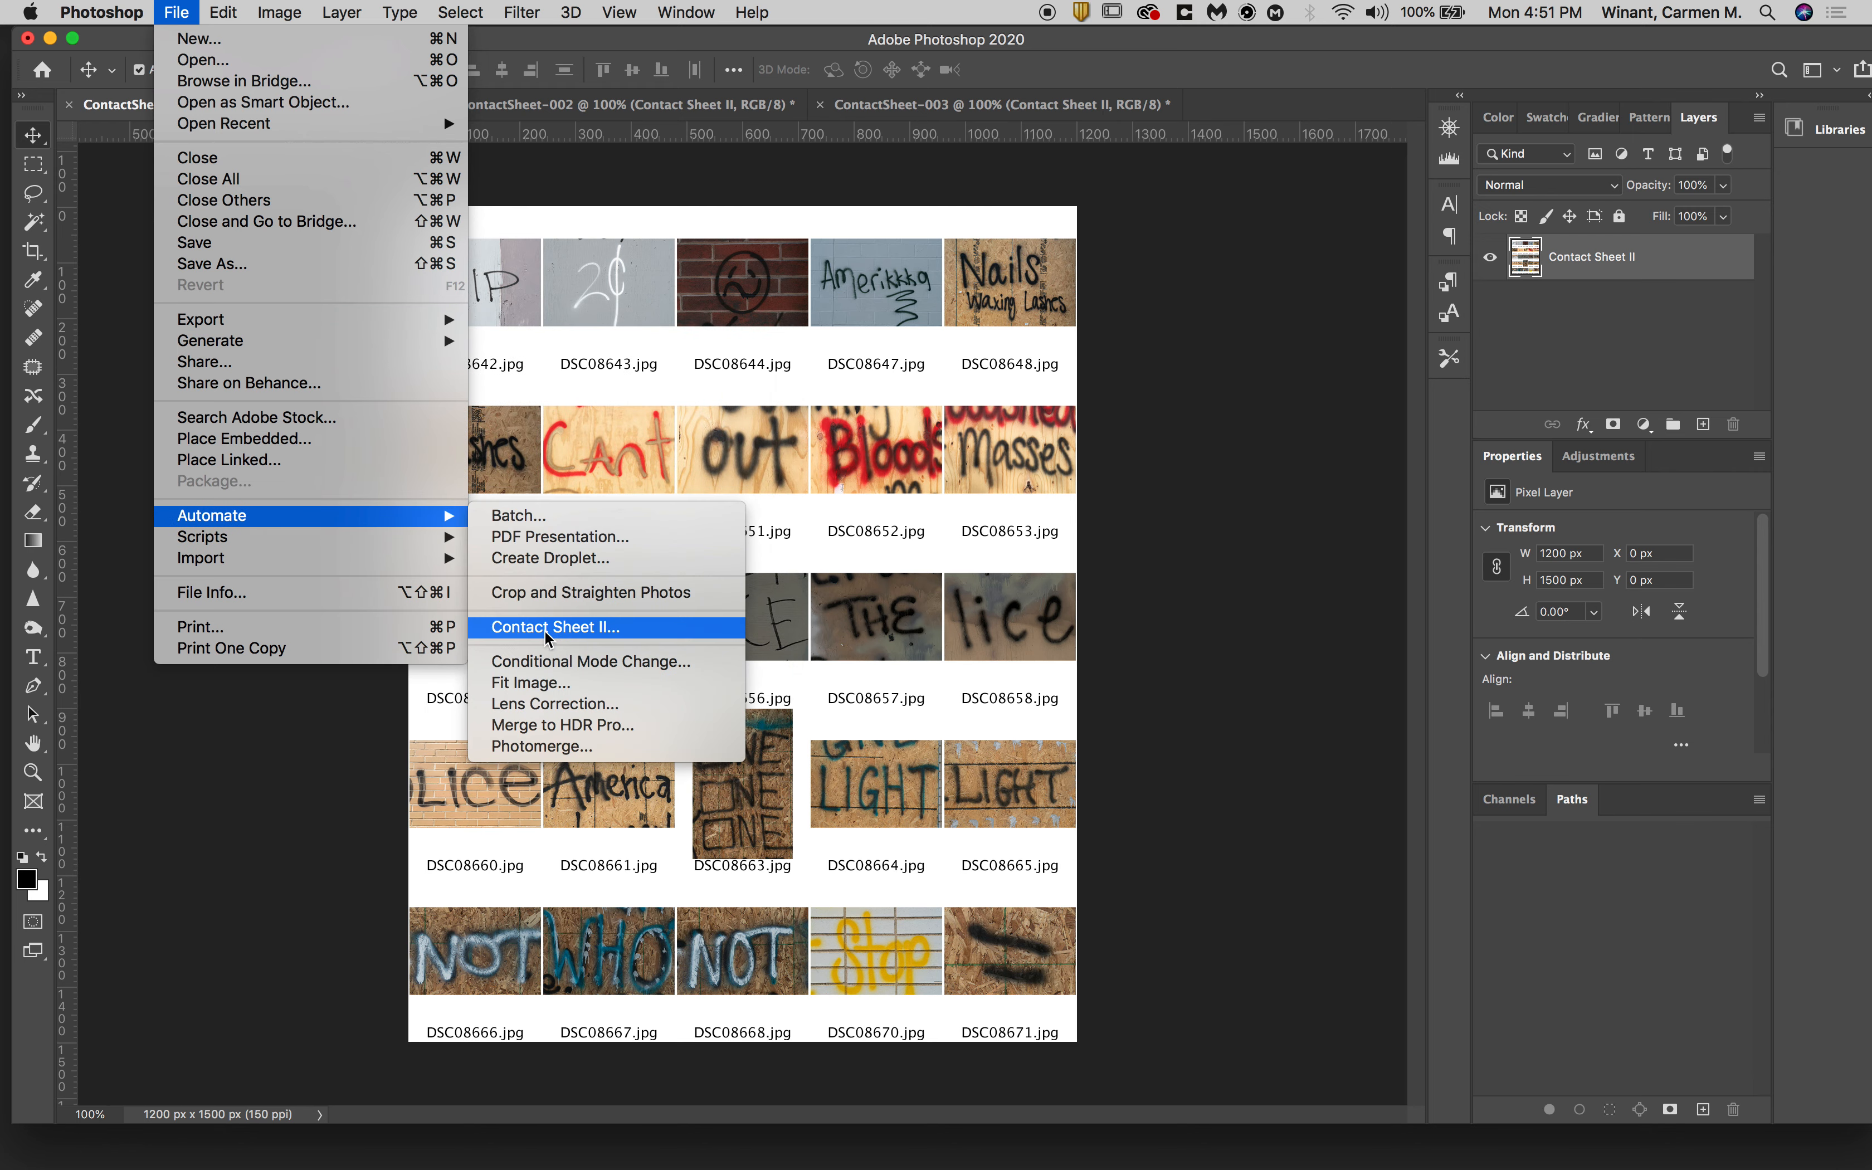
{"action": "left_click", "coordinate": [89, 11]}
- Start the Contact Sheet II automation and move its dialog over the middle of the contact sheet image
{"action": "left_click", "coordinate": [179, 12]}
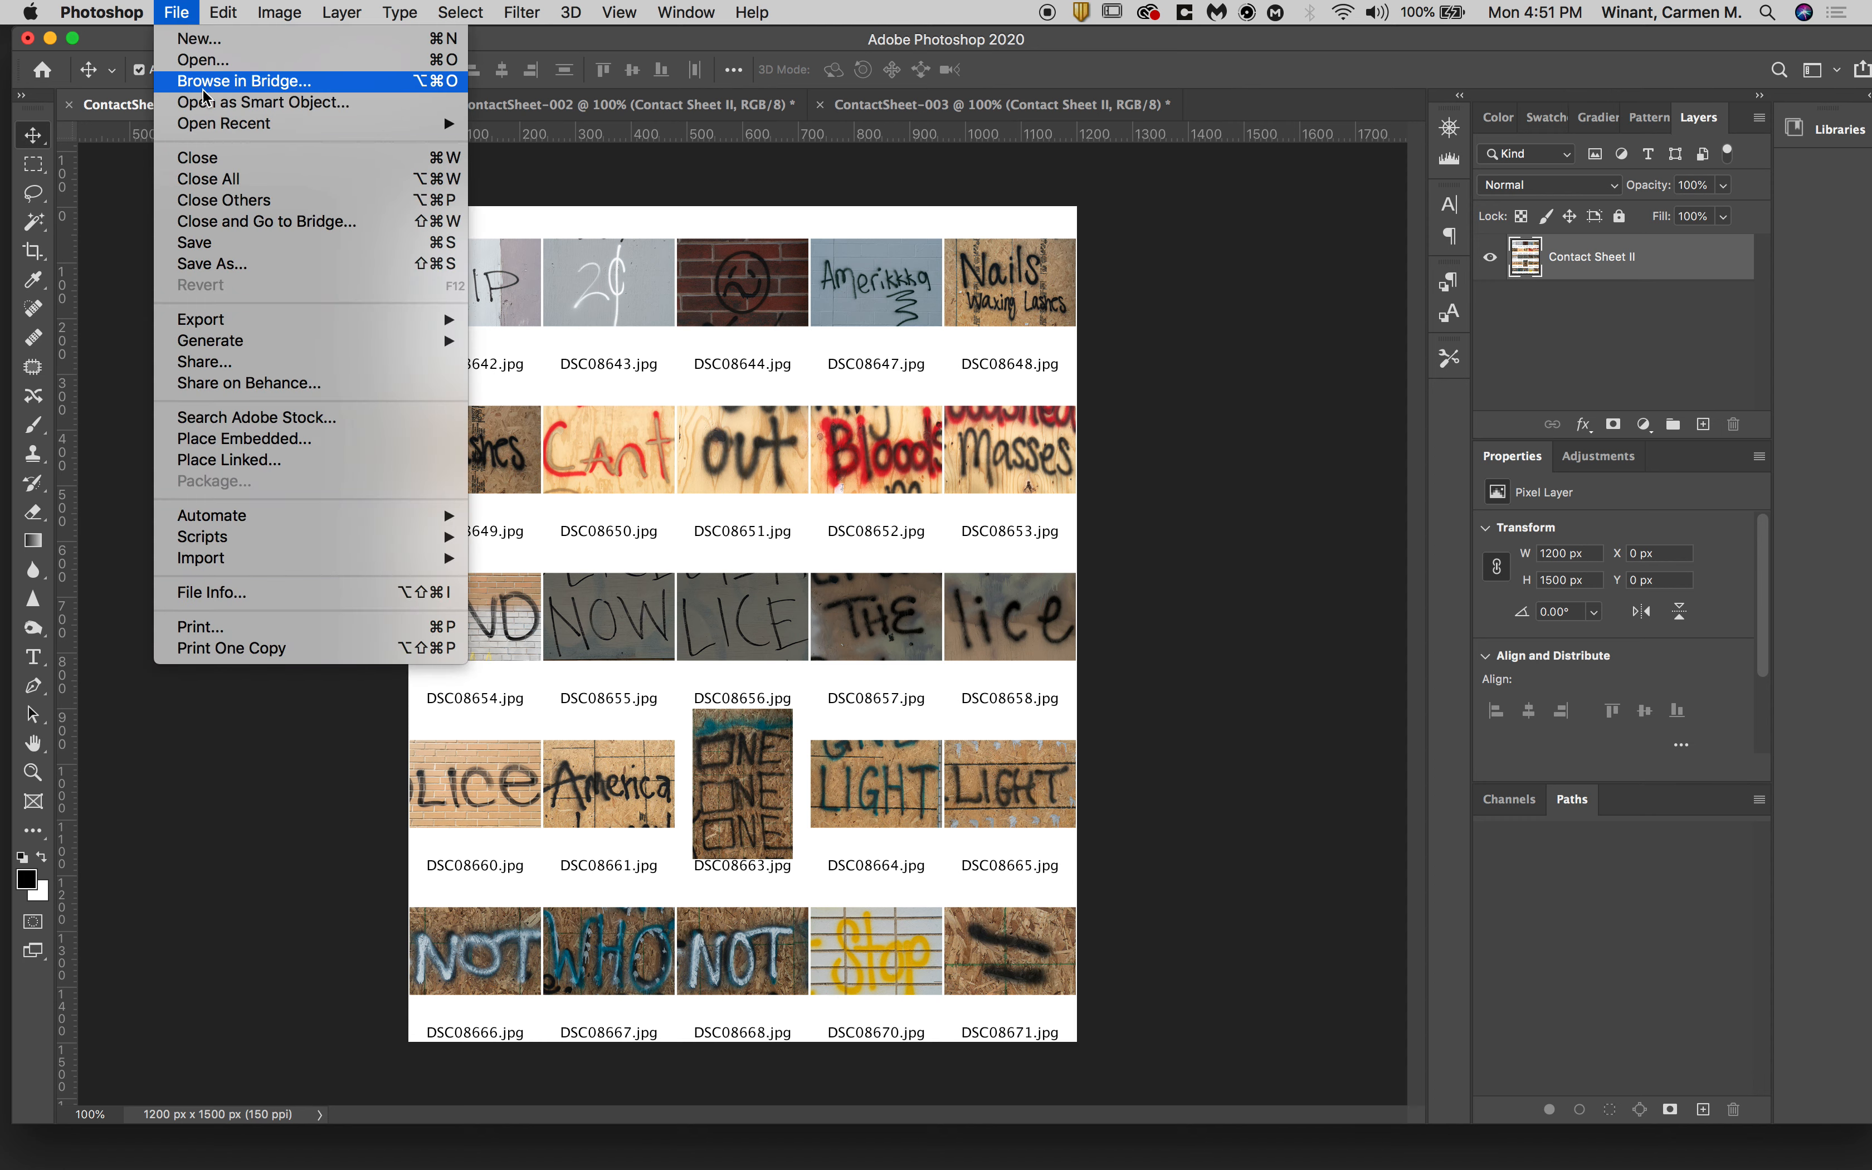
{"action": "mouse_move", "coordinate": [299, 515]}
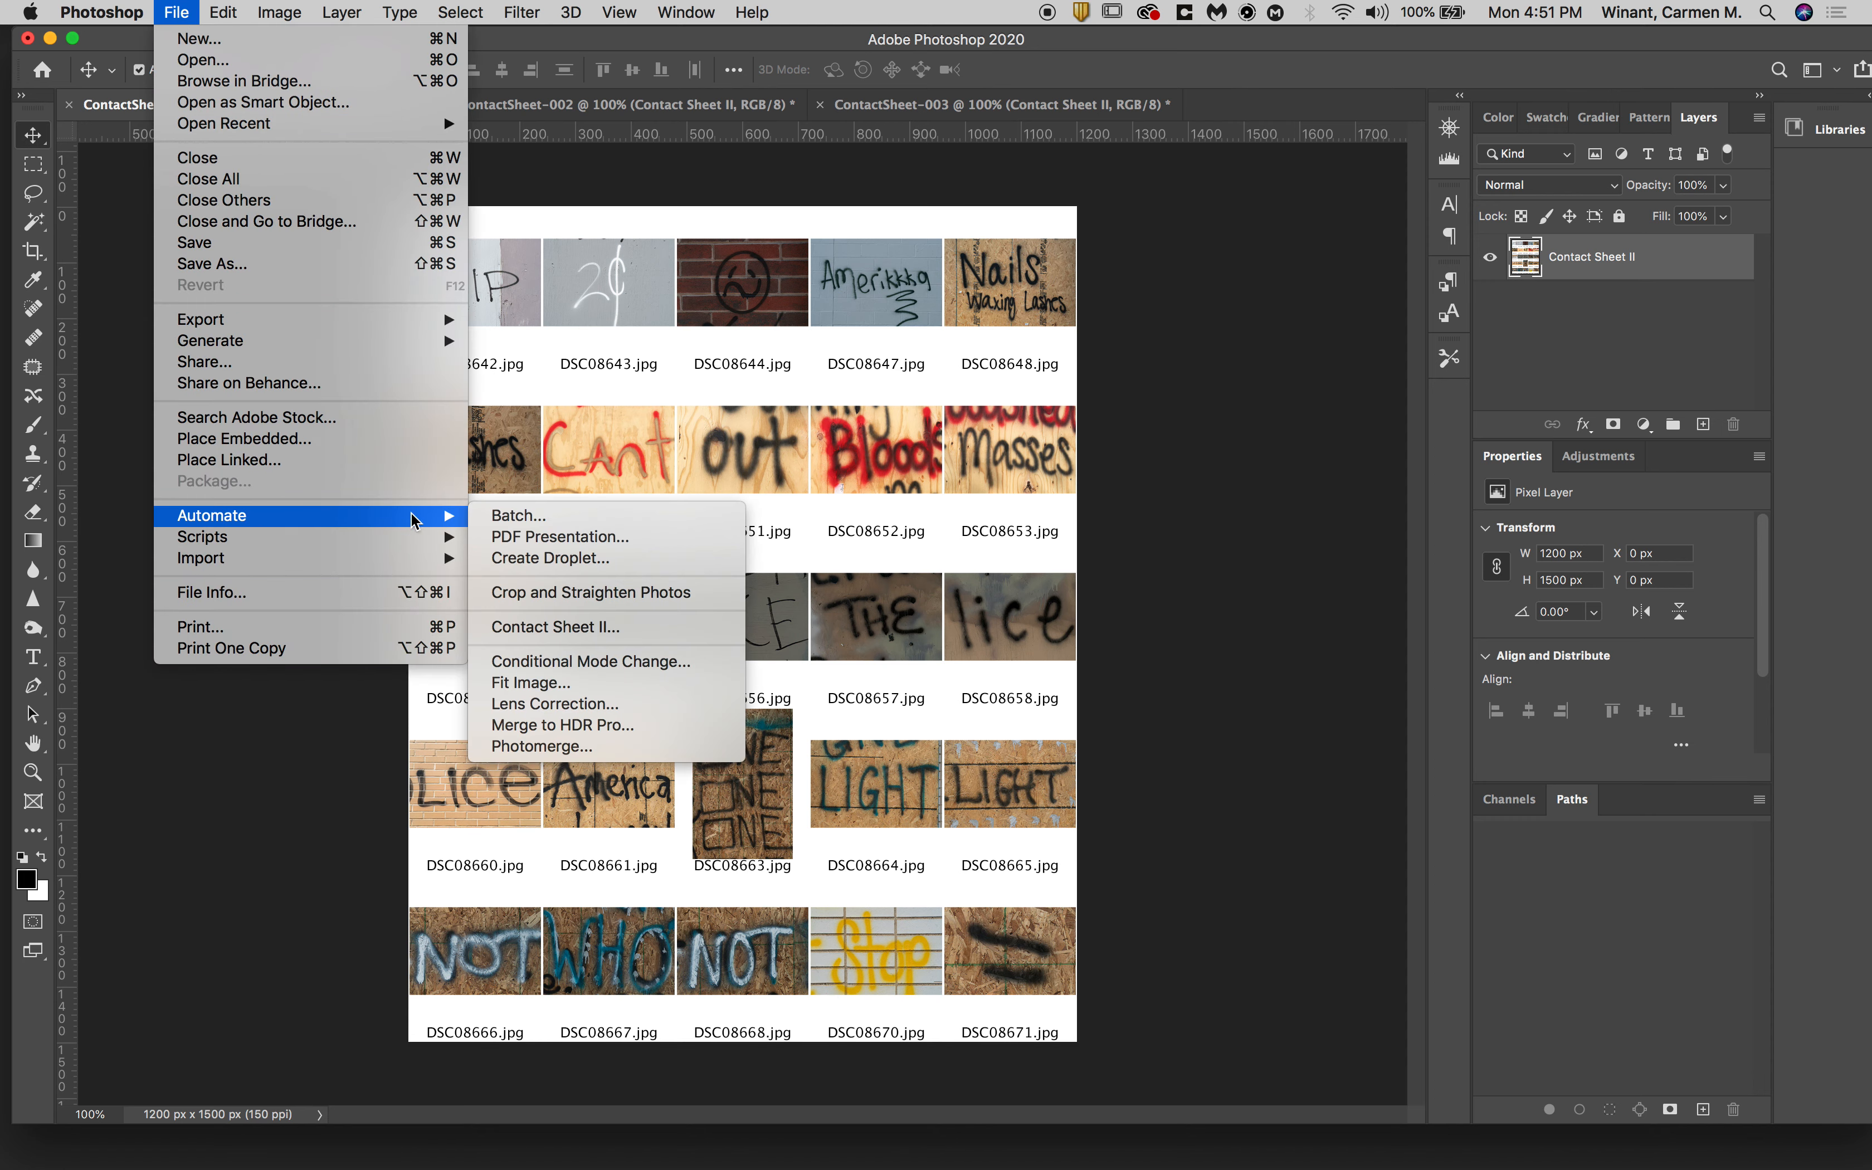
{"action": "left_click", "coordinate": [562, 627]}
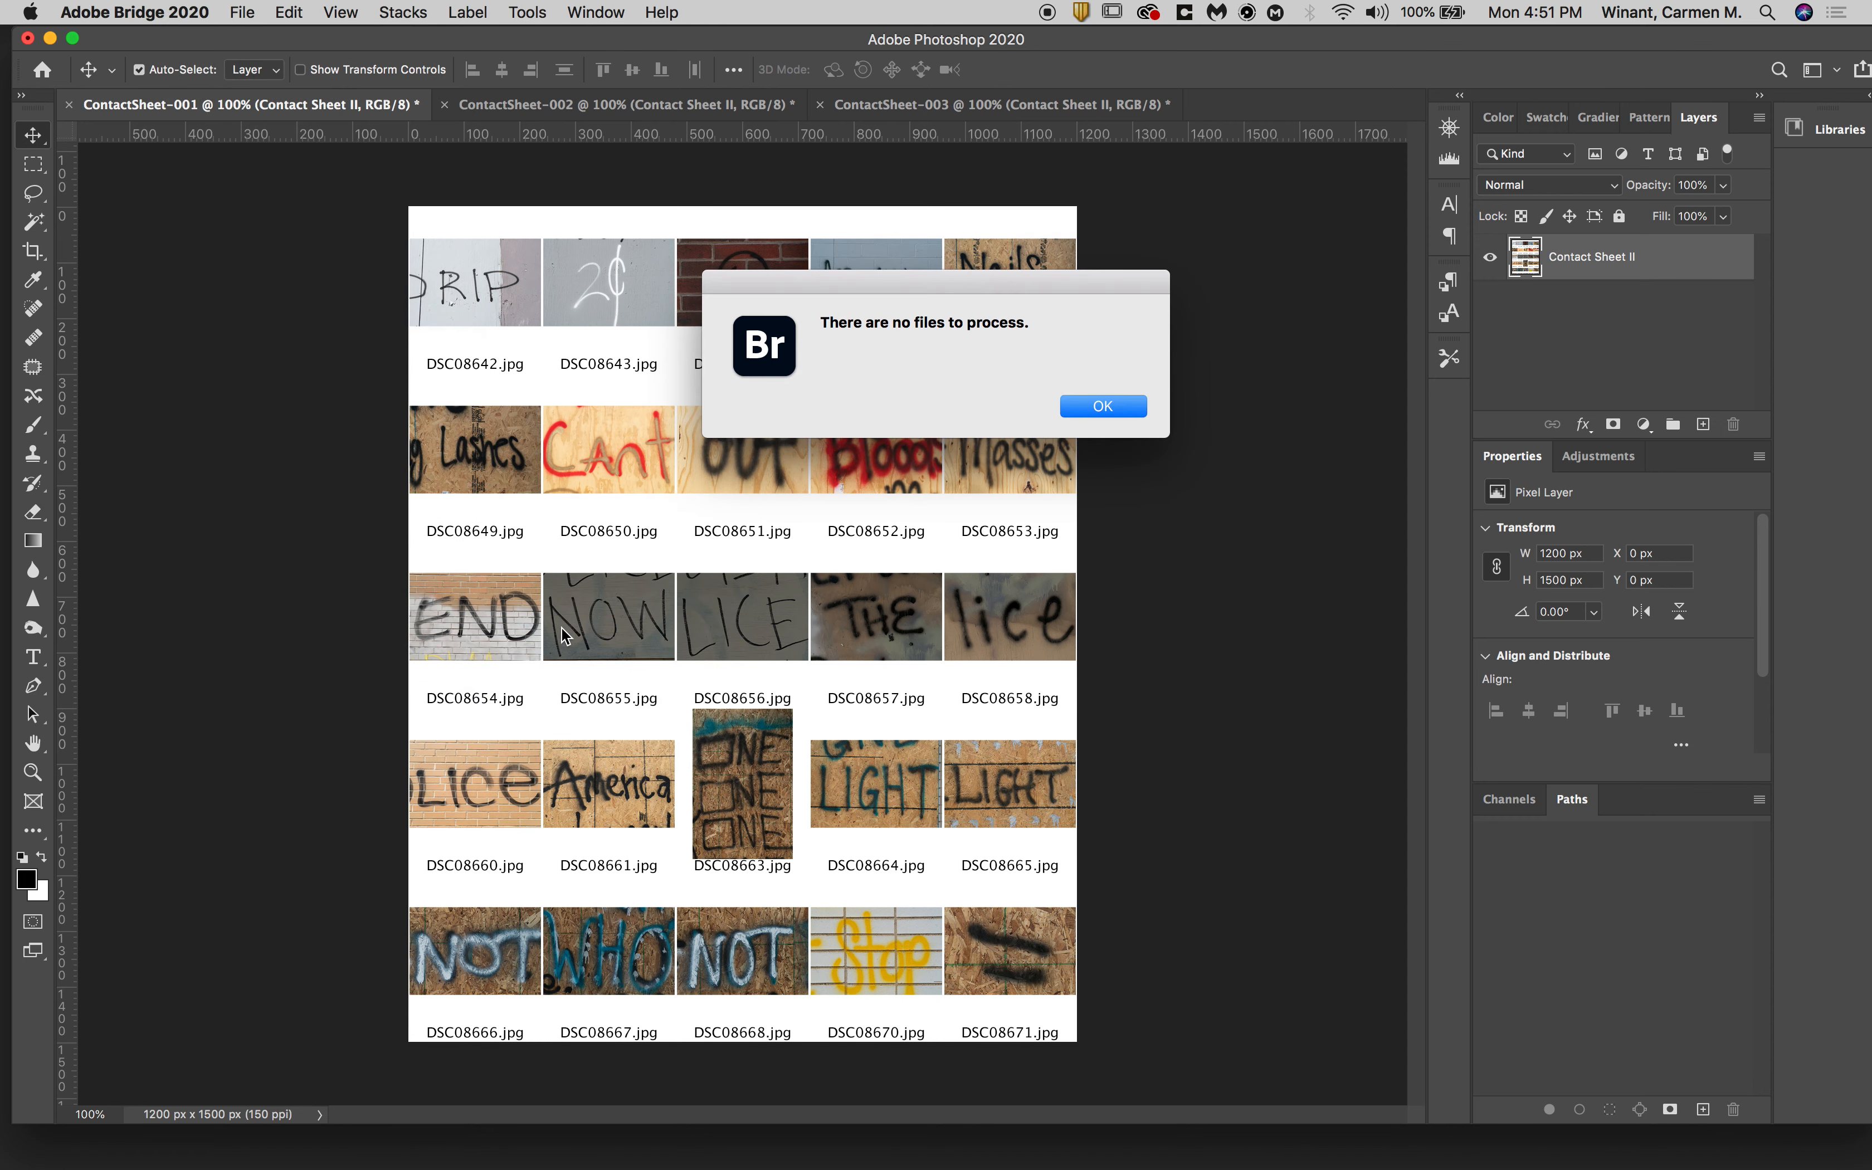
{"action": "key", "text": "Return"}
{"action": "key", "text": "Return"}
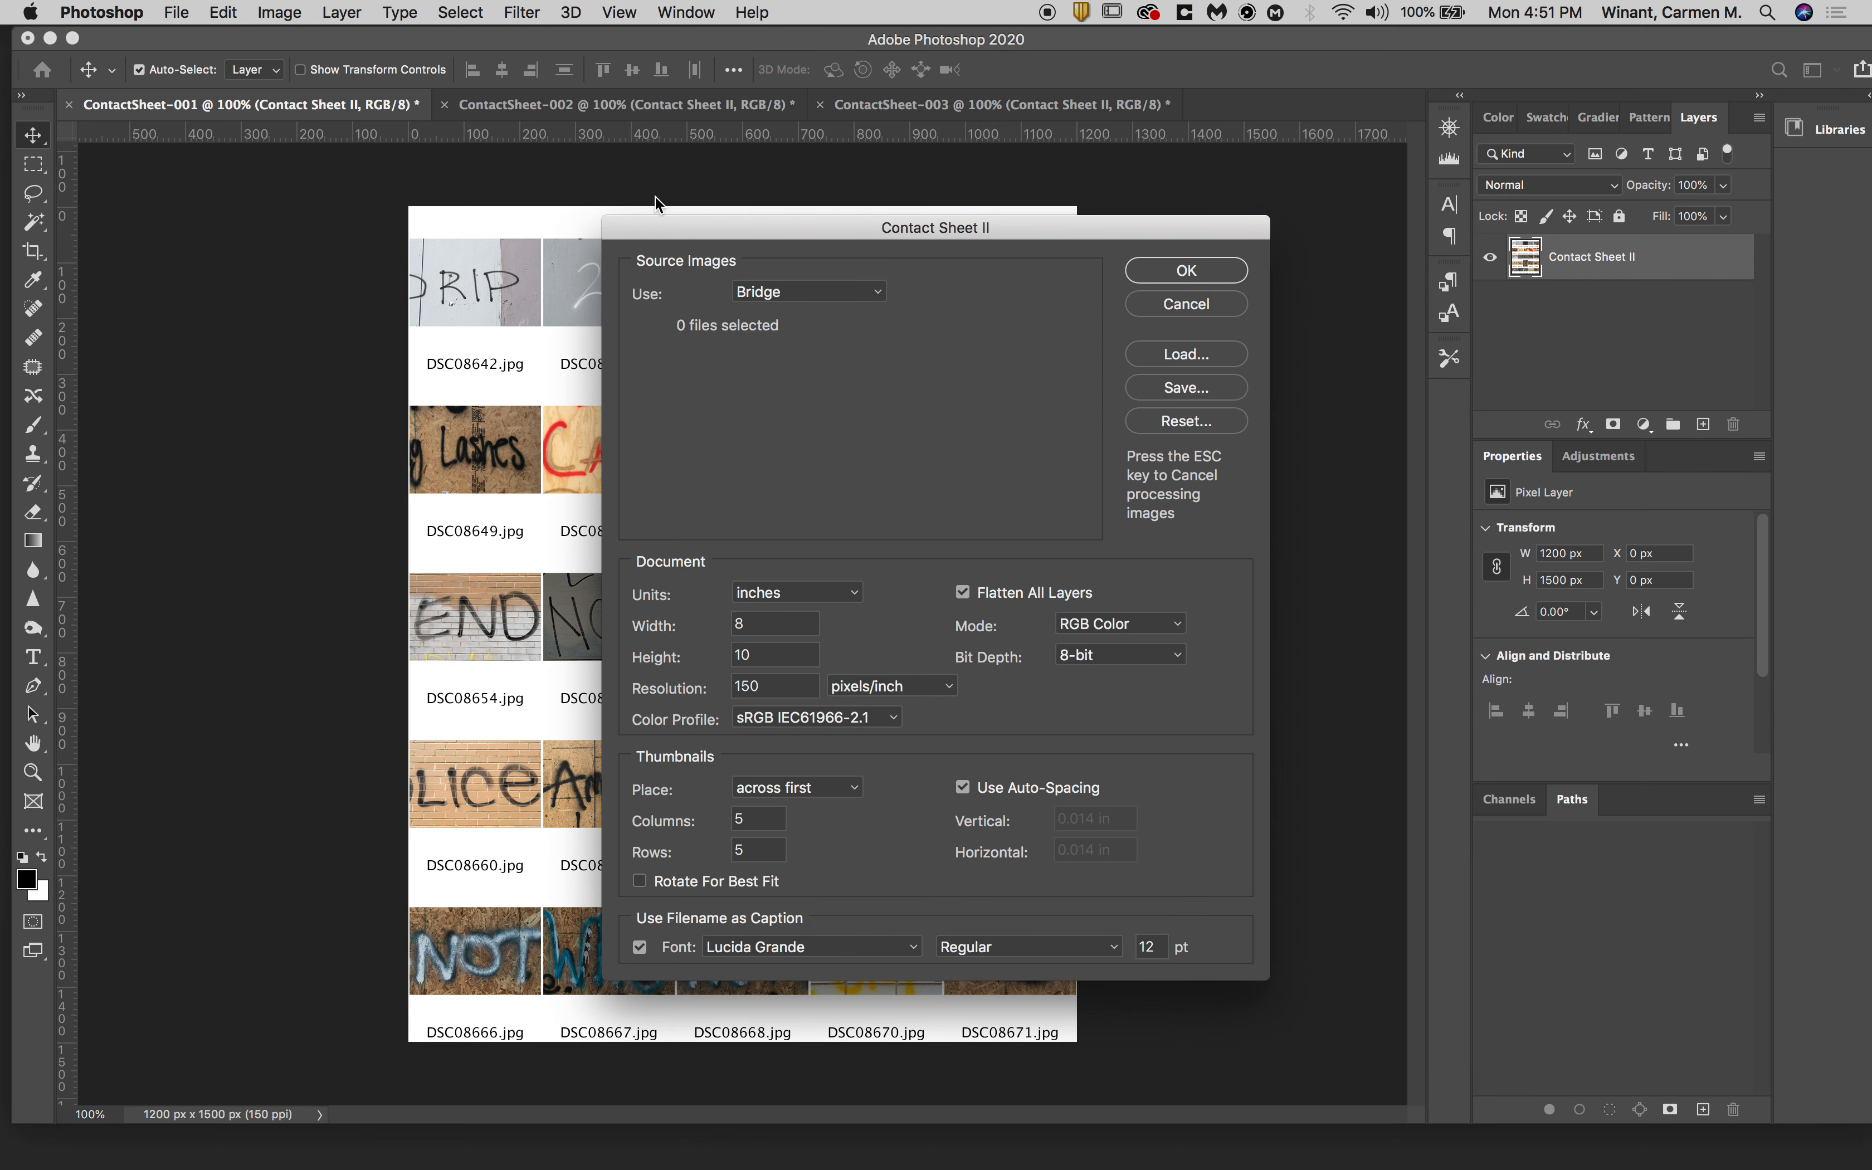
{"action": "left_click_drag", "start_coordinate": [795, 233], "coordinate": [532, 214]}
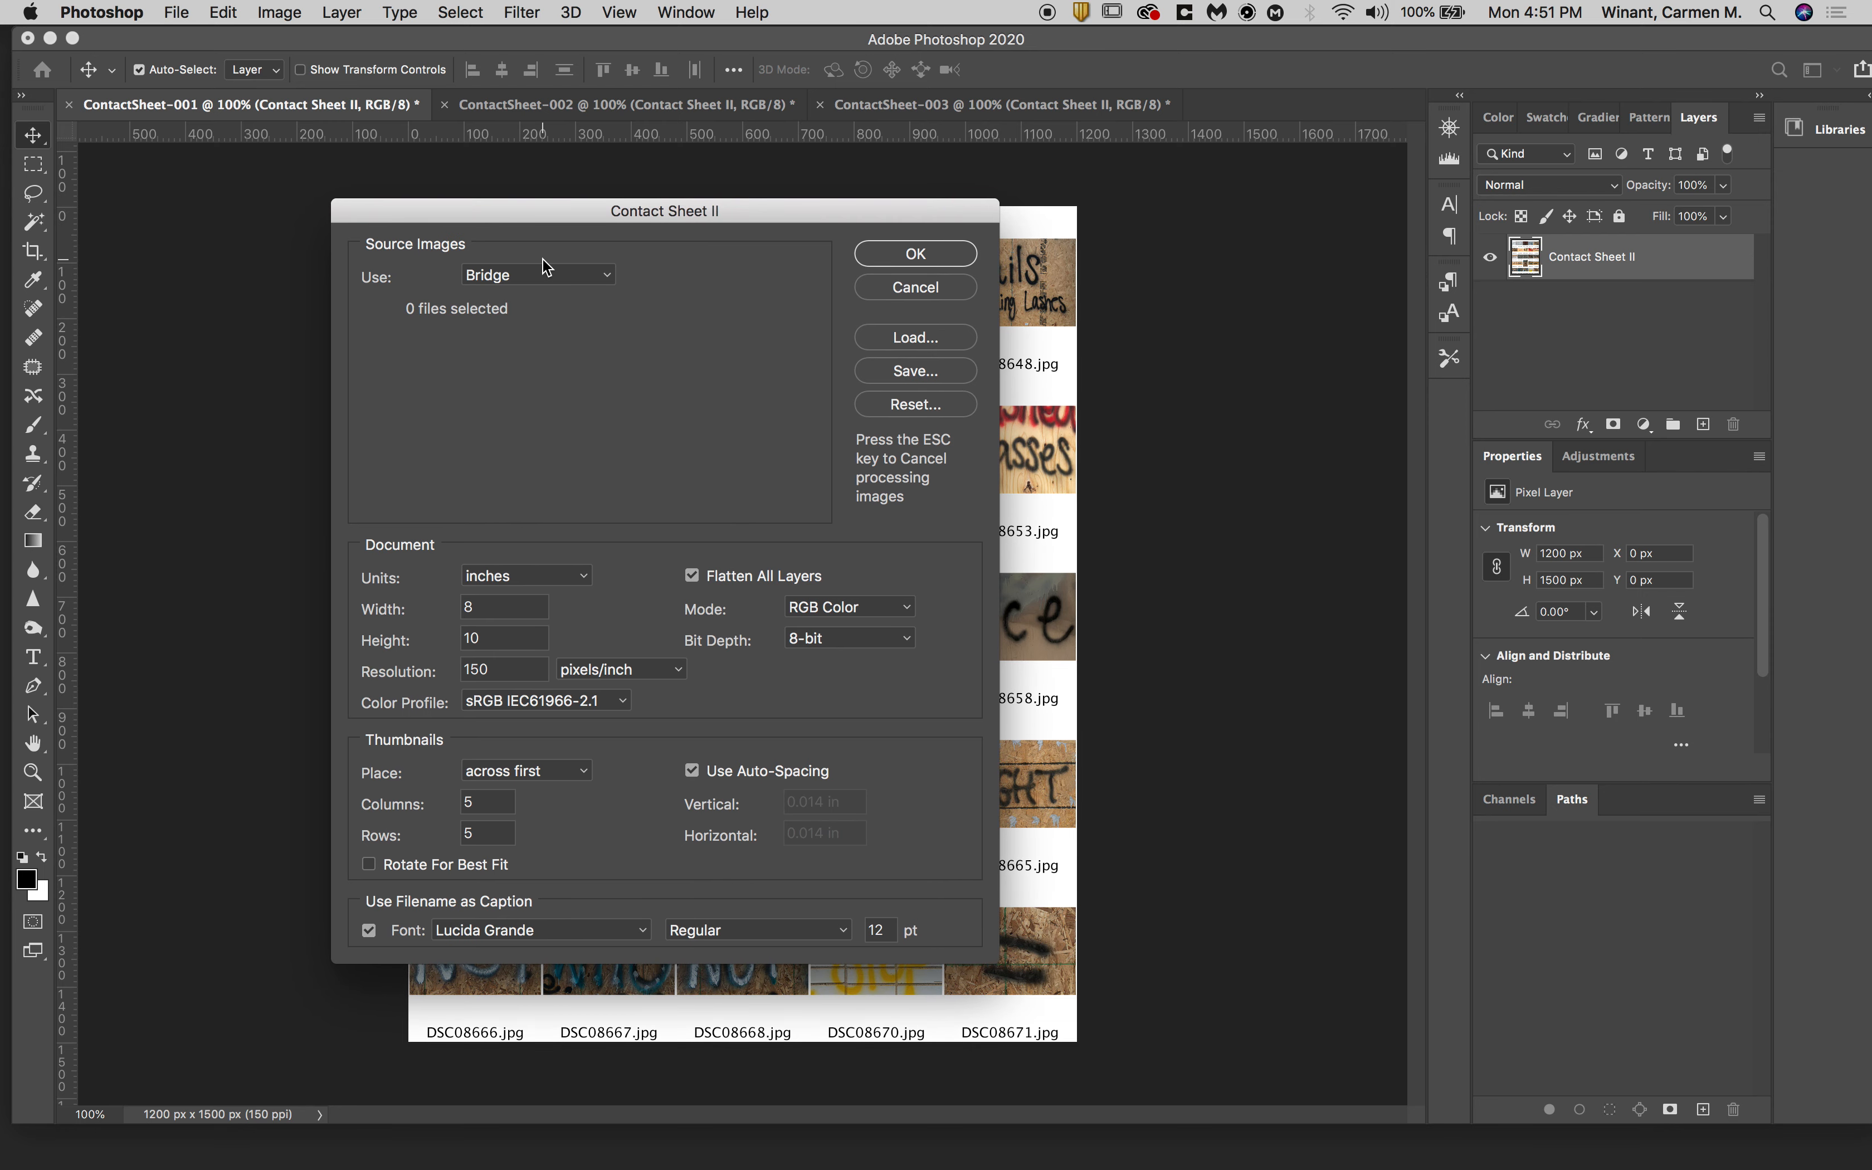
- Set the contact sheet's source to the "writing on the wall" folder on the Desktop and exclude its subfolders
{"action": "left_click", "coordinate": [606, 275]}
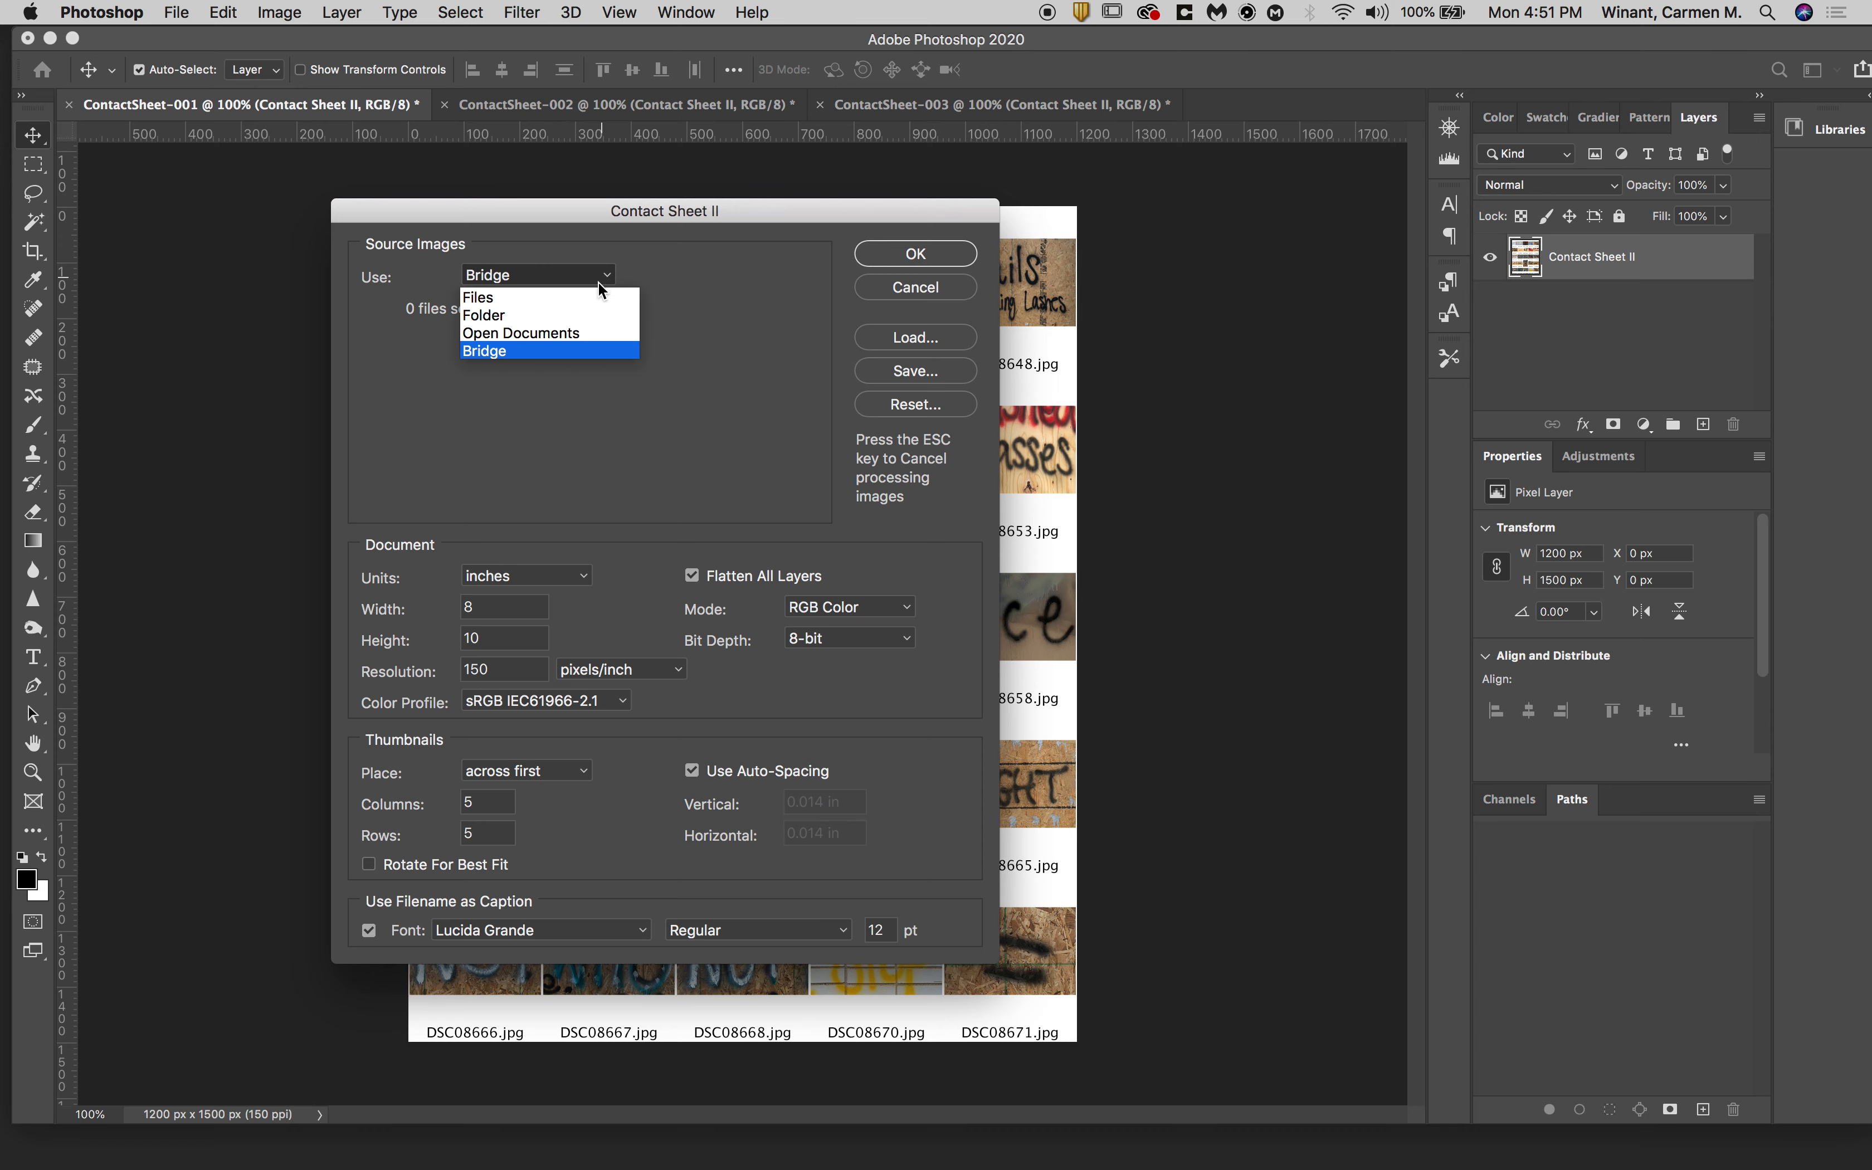
{"action": "left_click", "coordinate": [585, 297]}
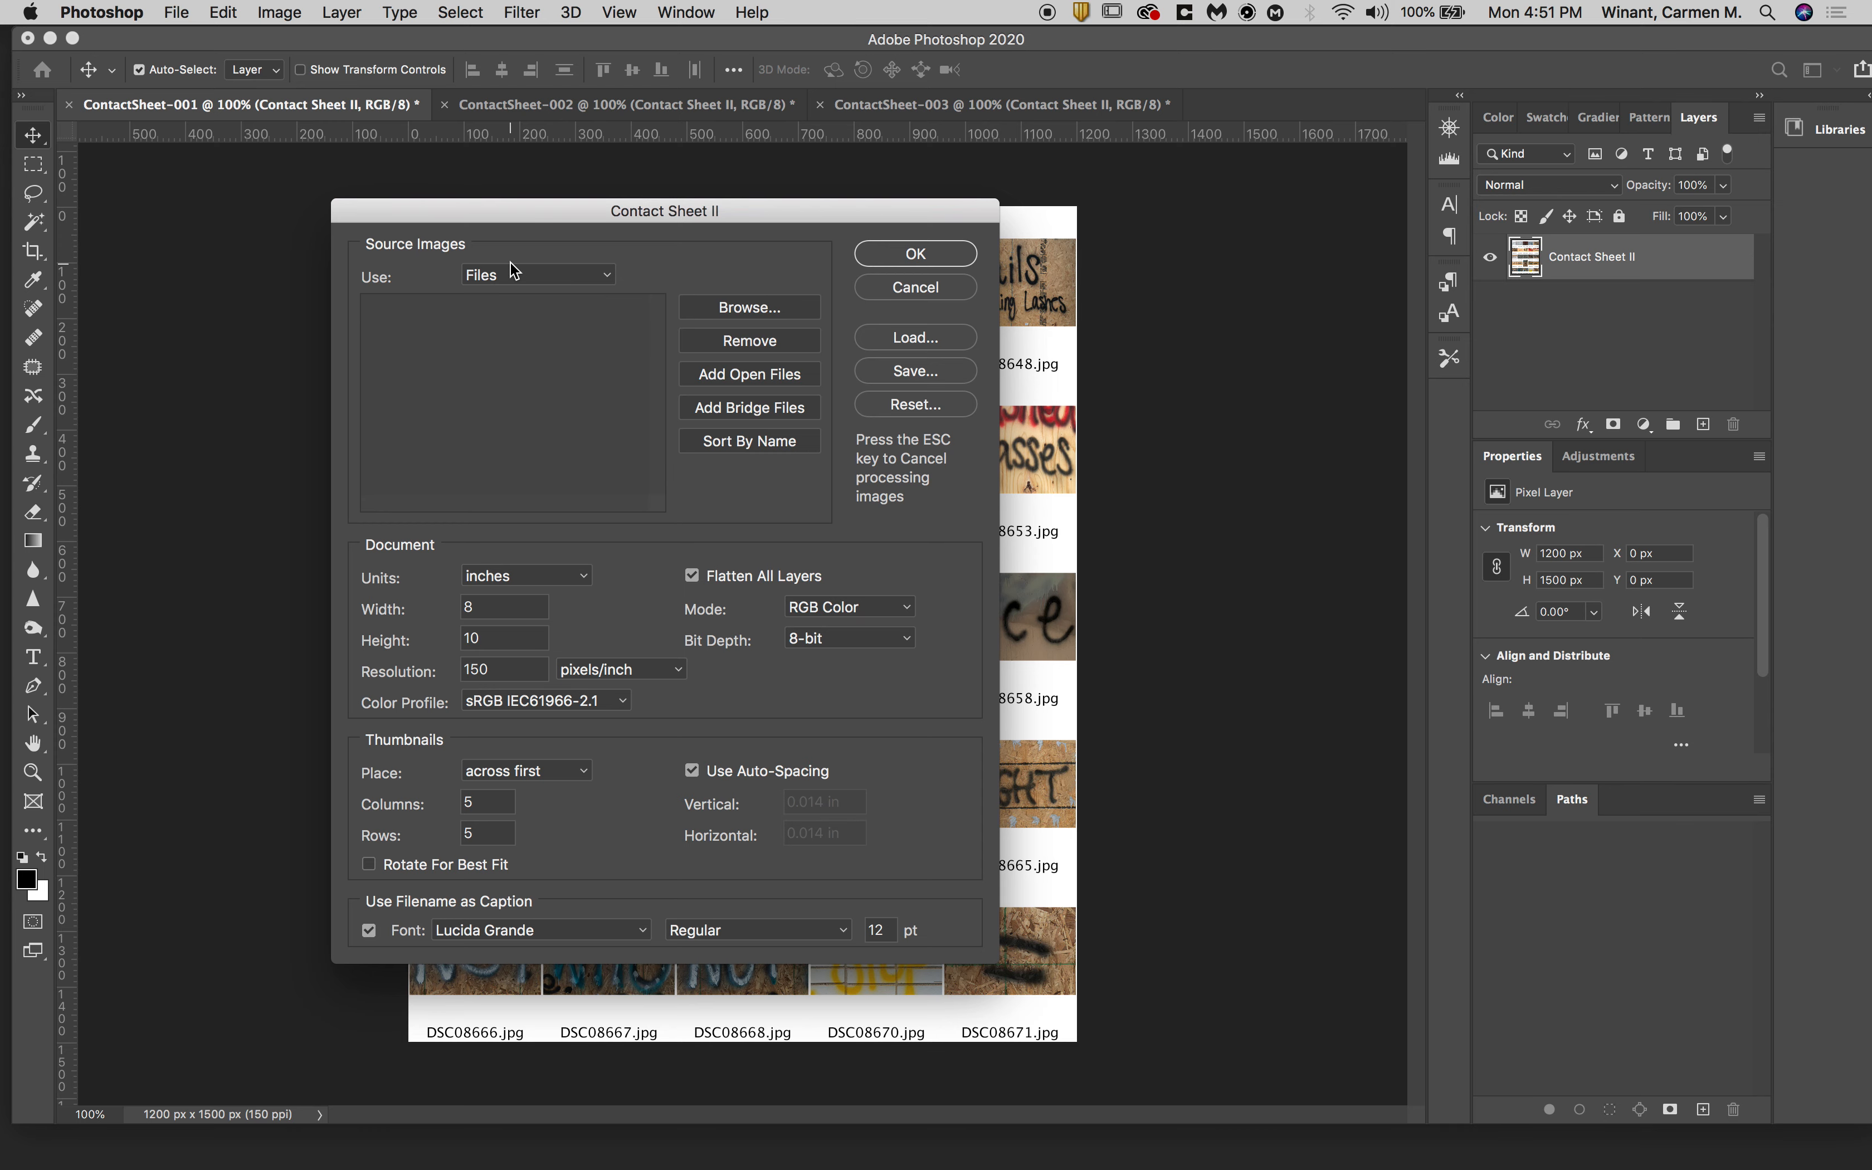
{"action": "left_click", "coordinate": [611, 277]}
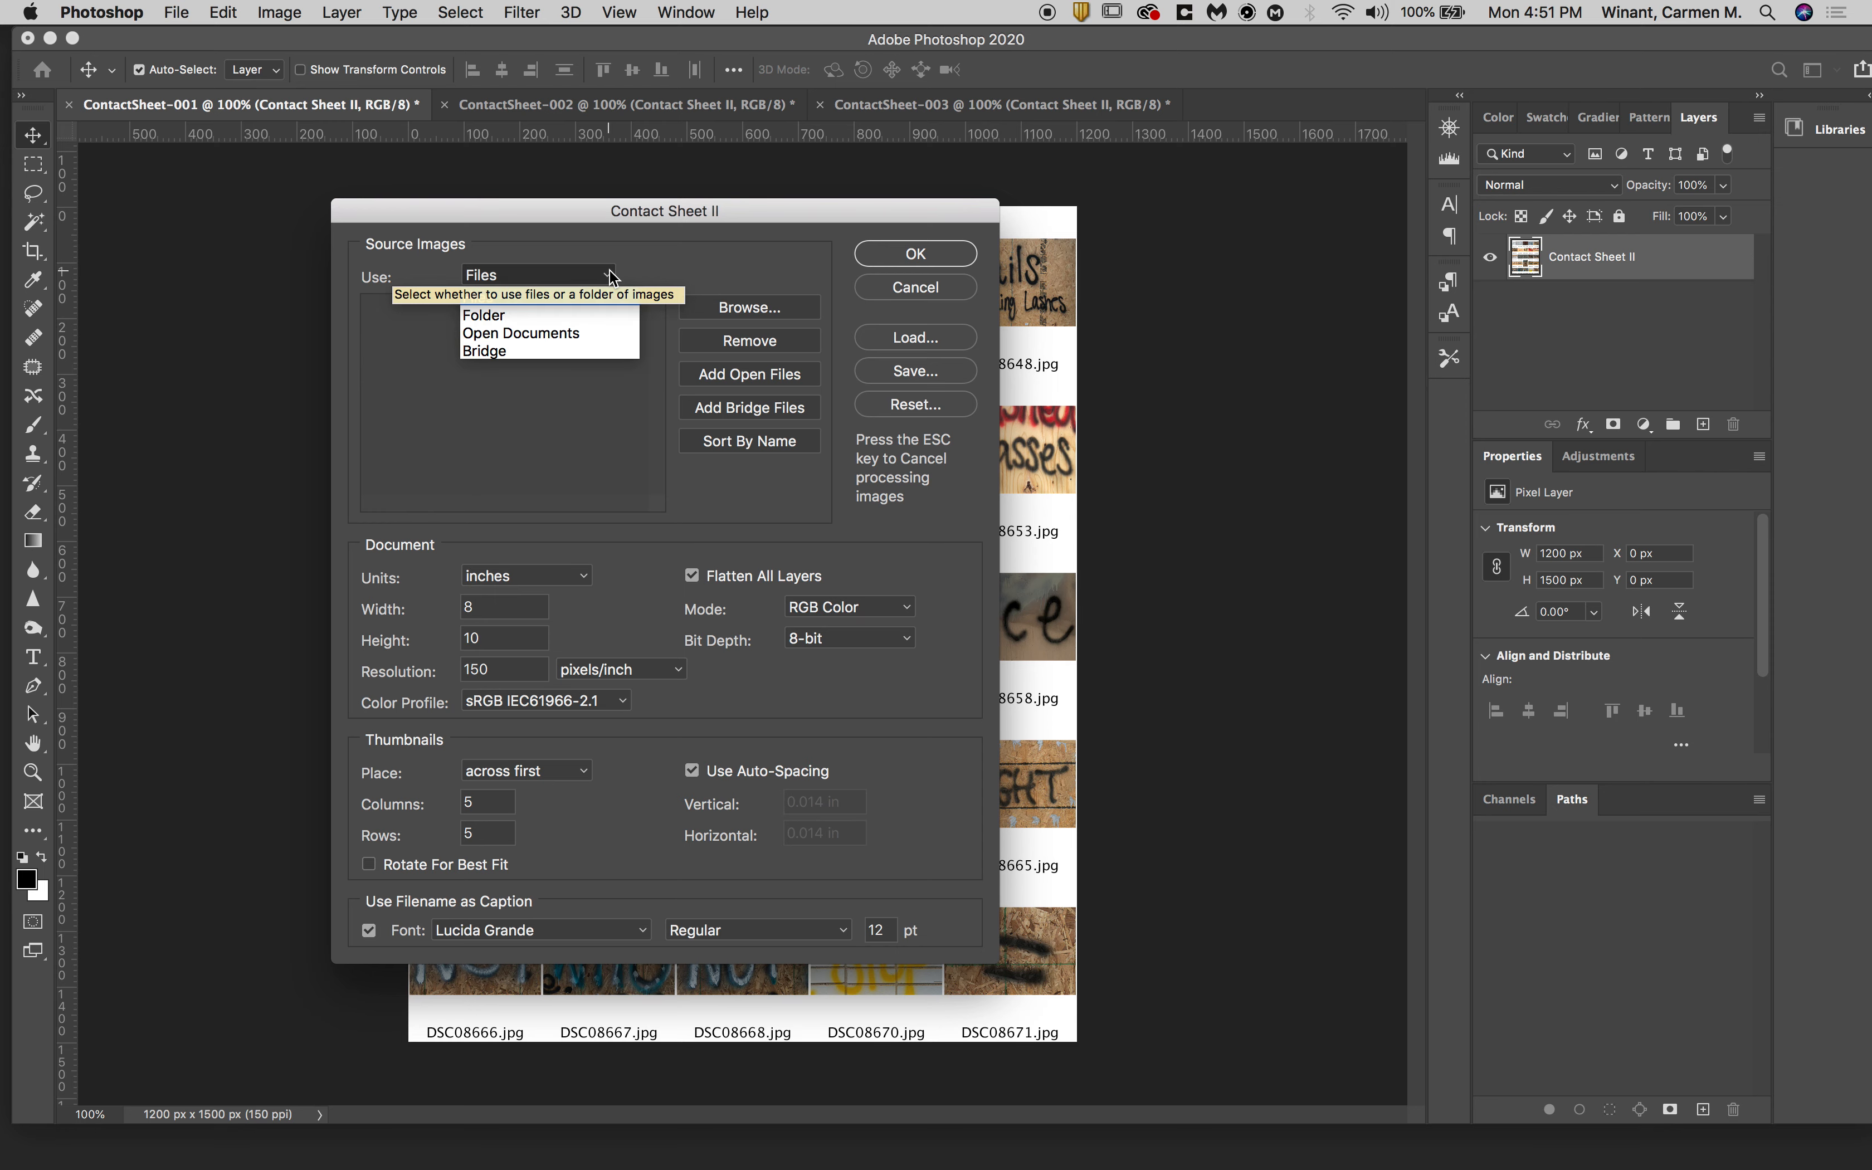
{"action": "left_click", "coordinate": [588, 309]}
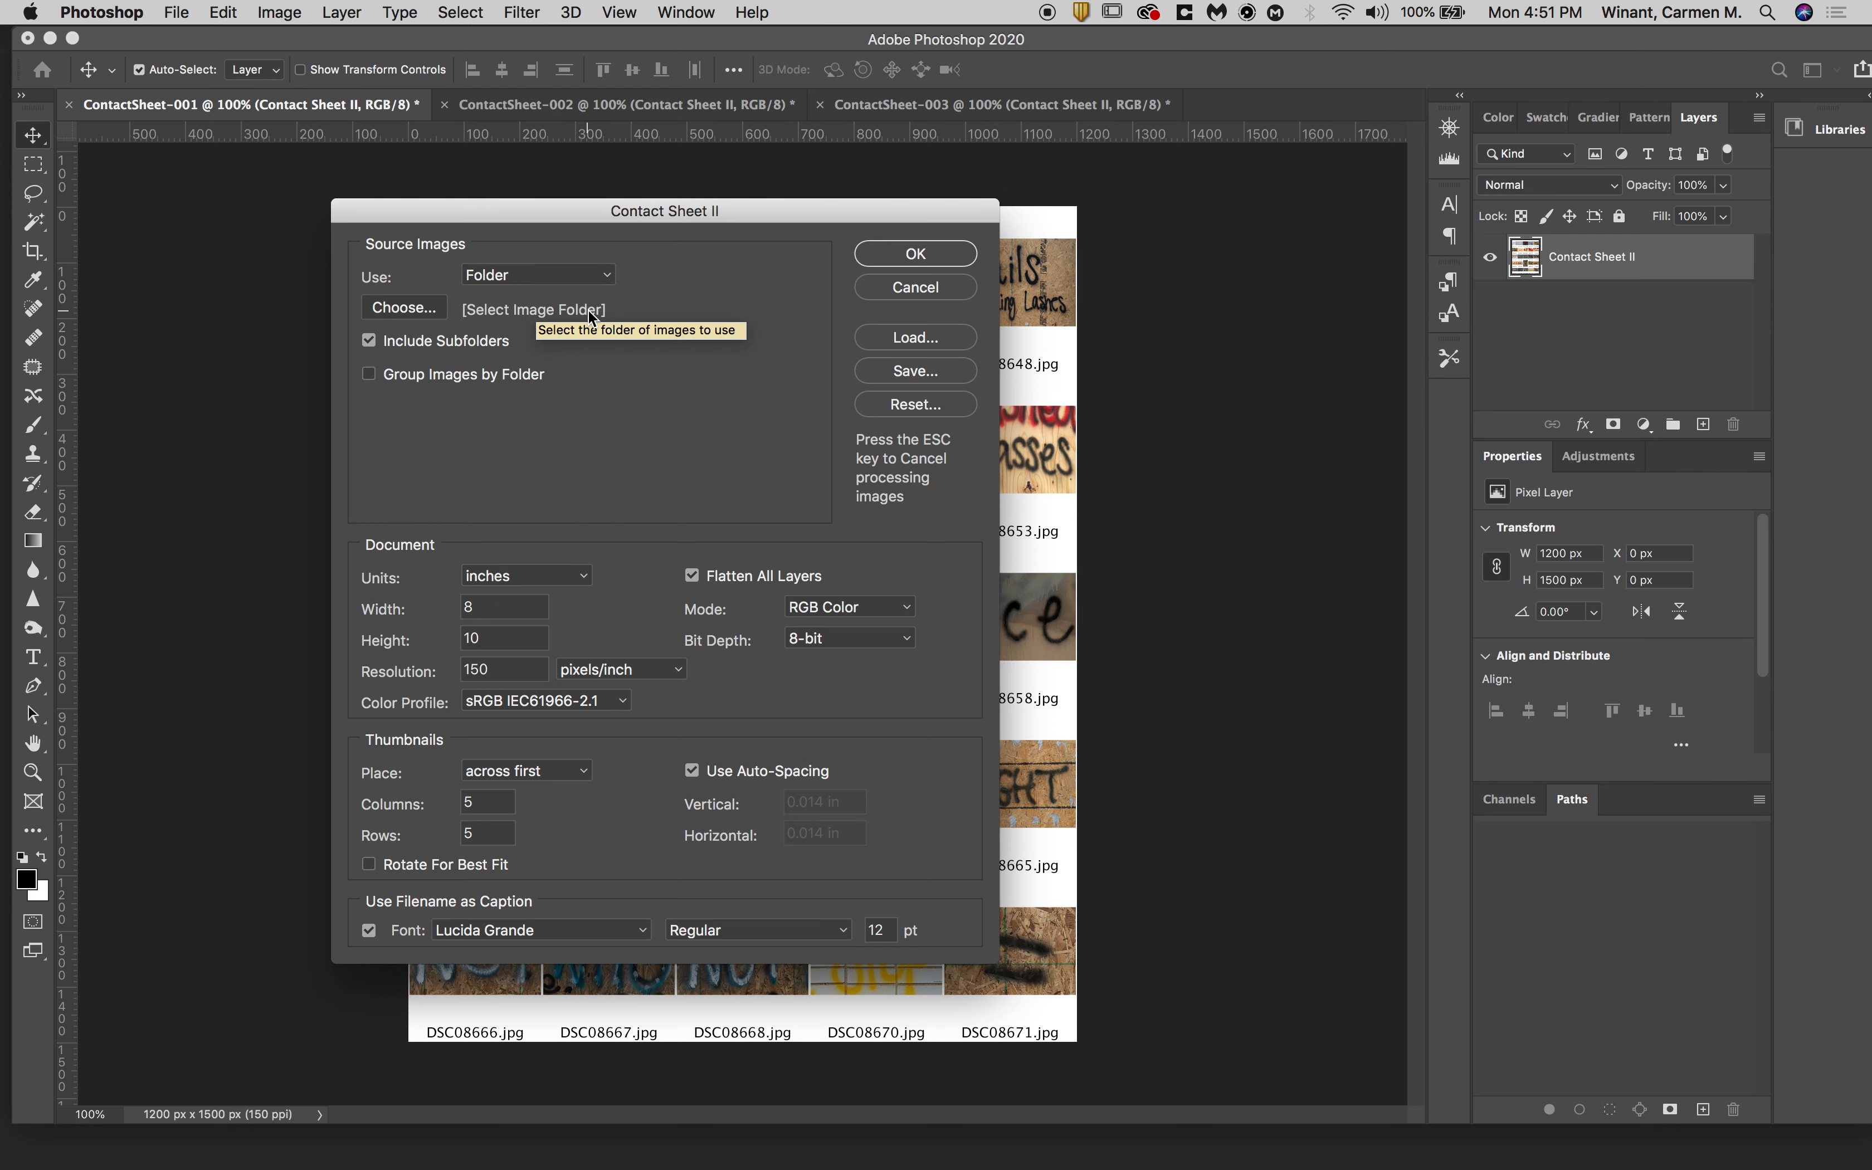
{"action": "left_click", "coordinate": [401, 310]}
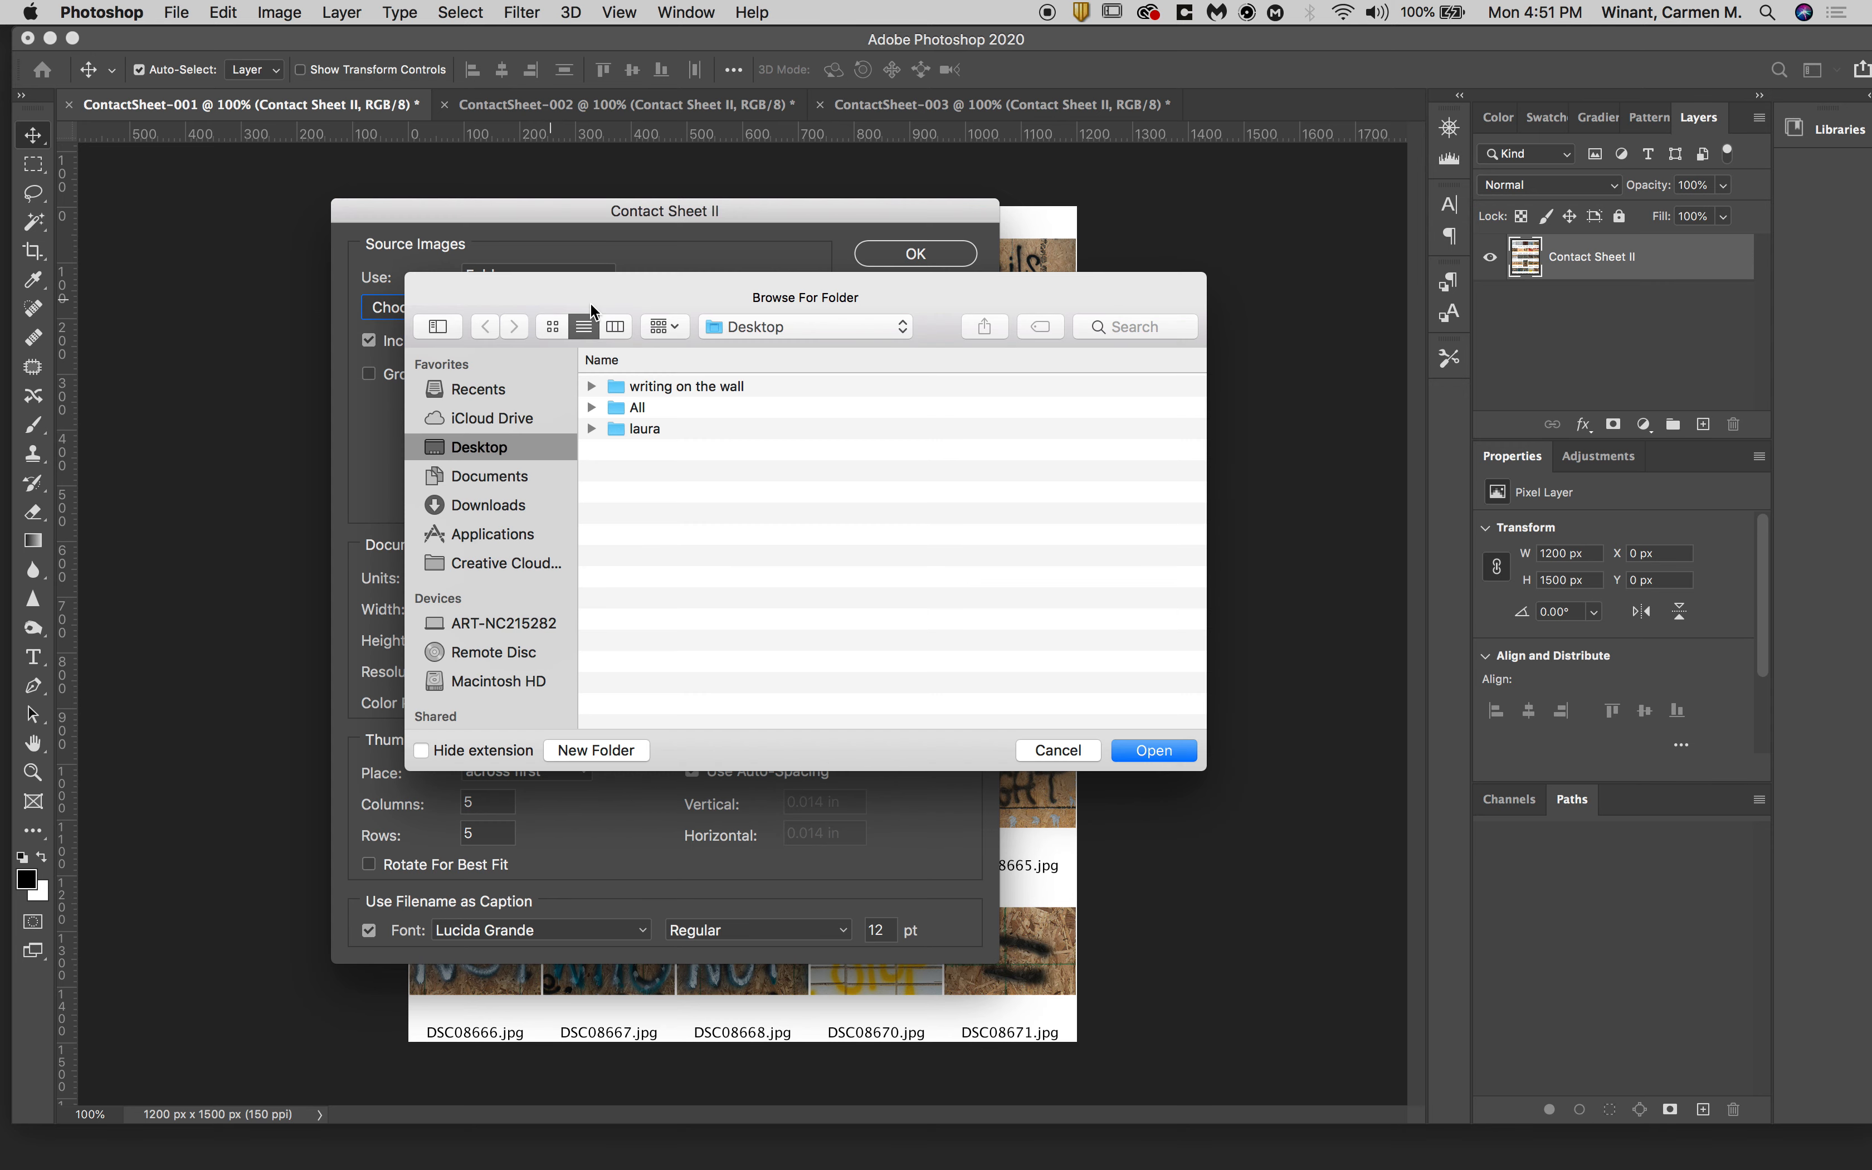
{"action": "left_click", "coordinate": [668, 387]}
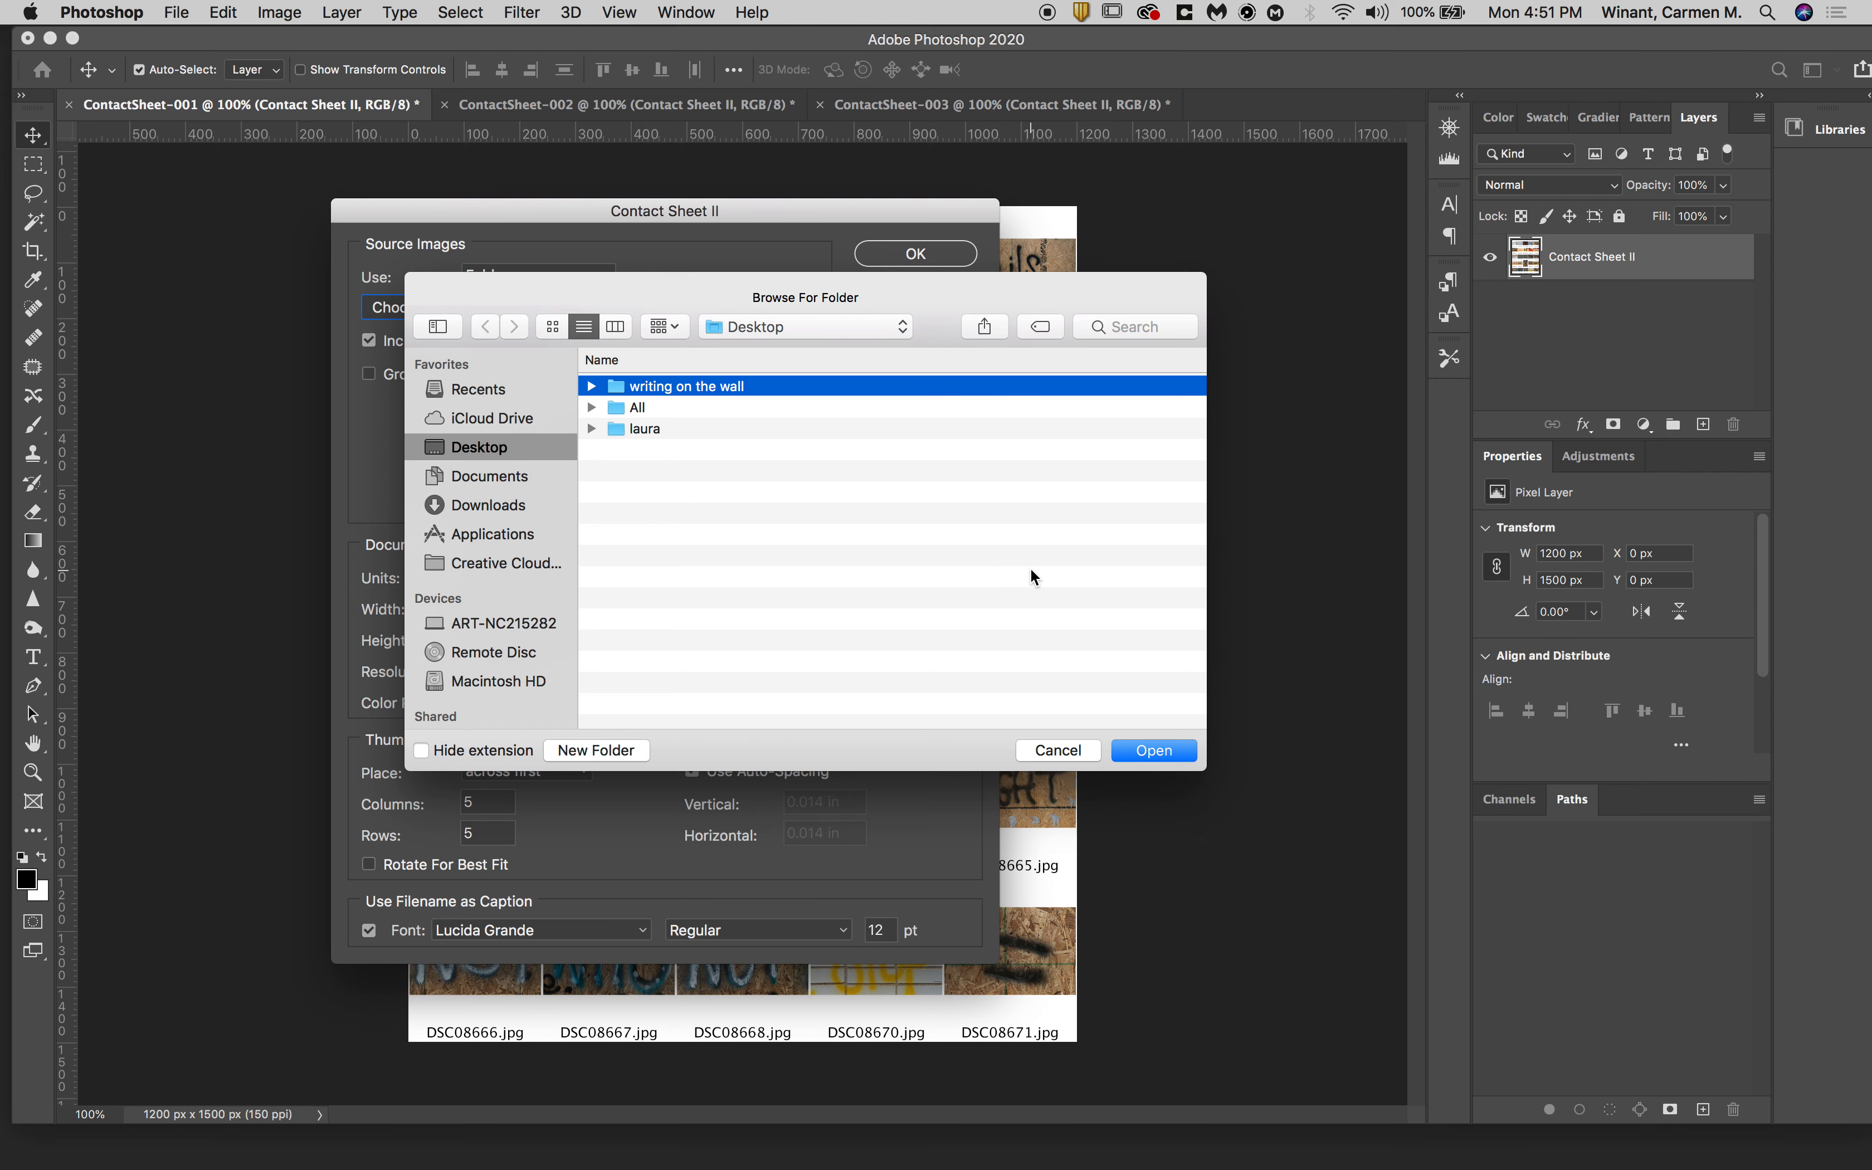
{"action": "left_click", "coordinate": [1169, 750]}
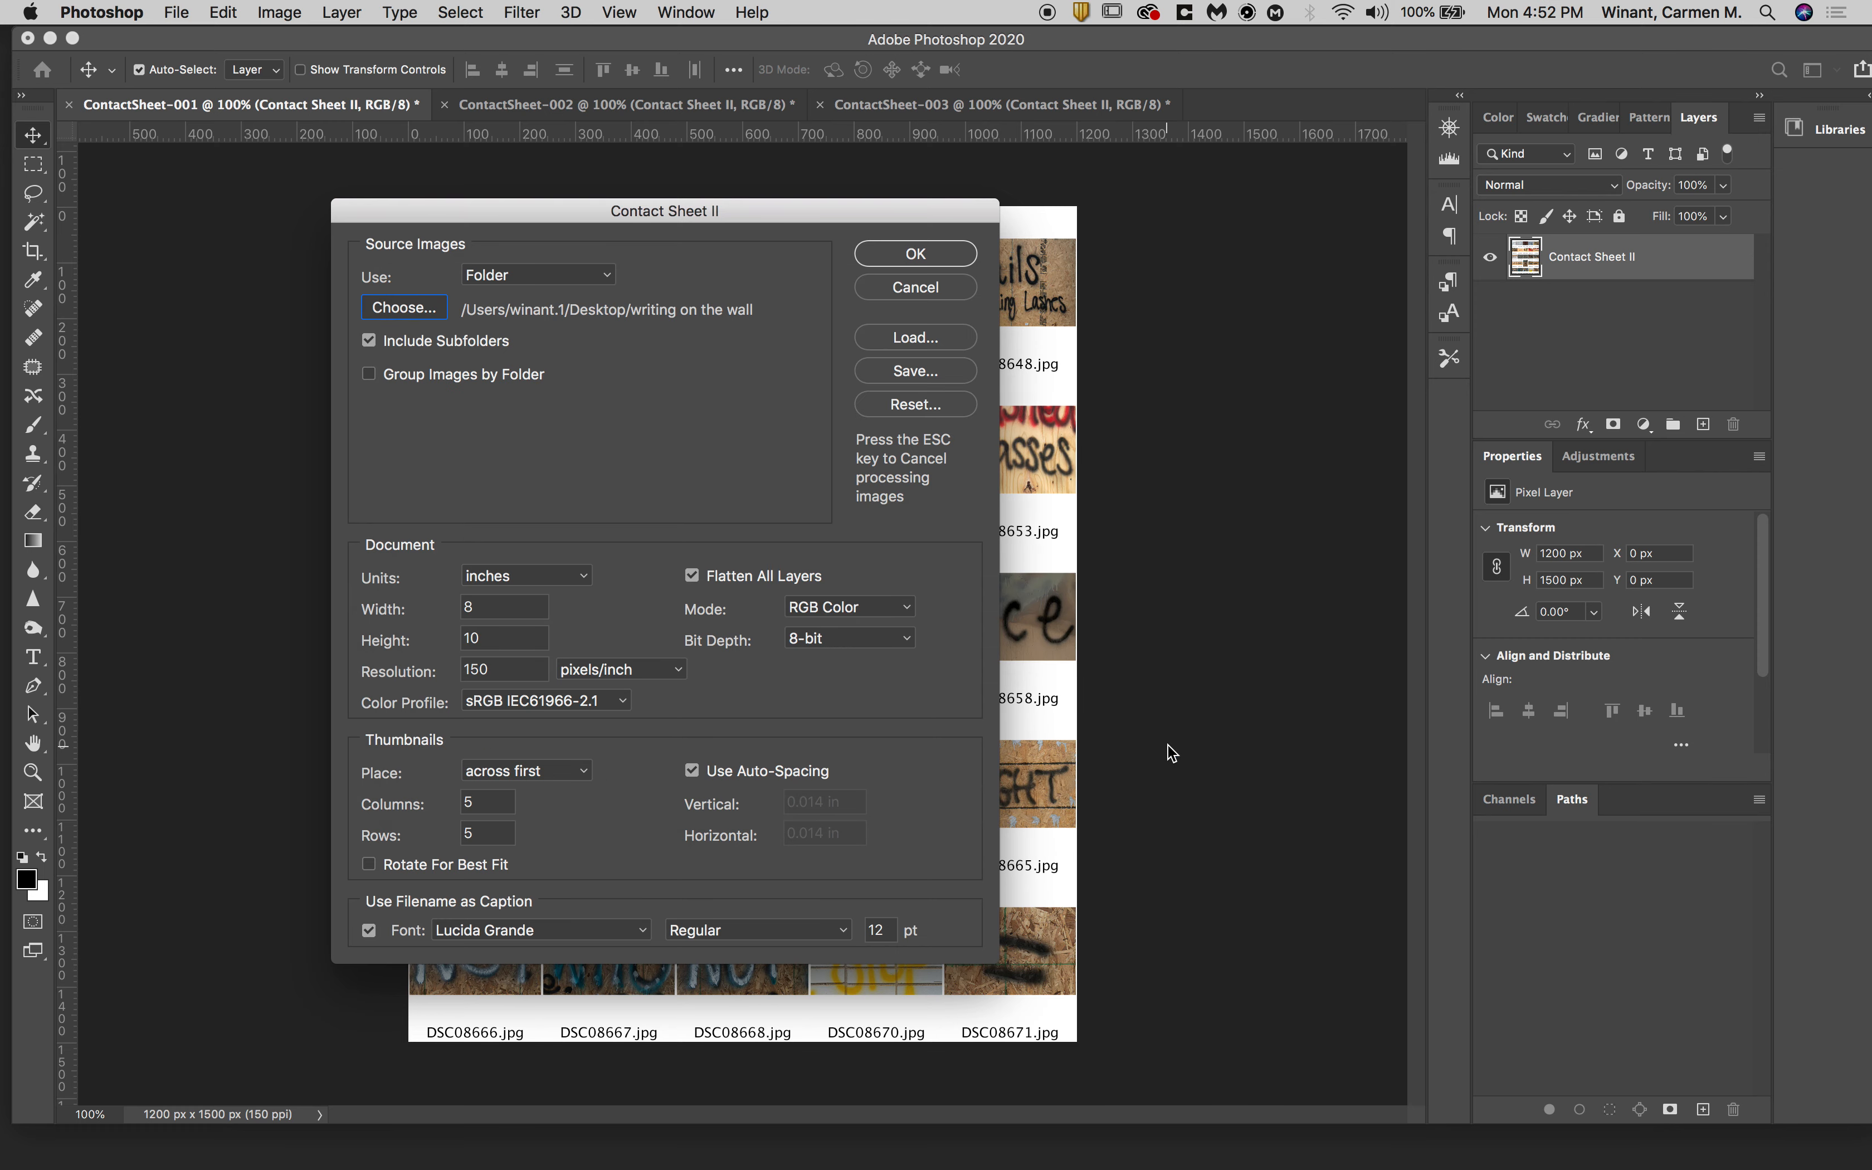
{"action": "left_click", "coordinate": [472, 345]}
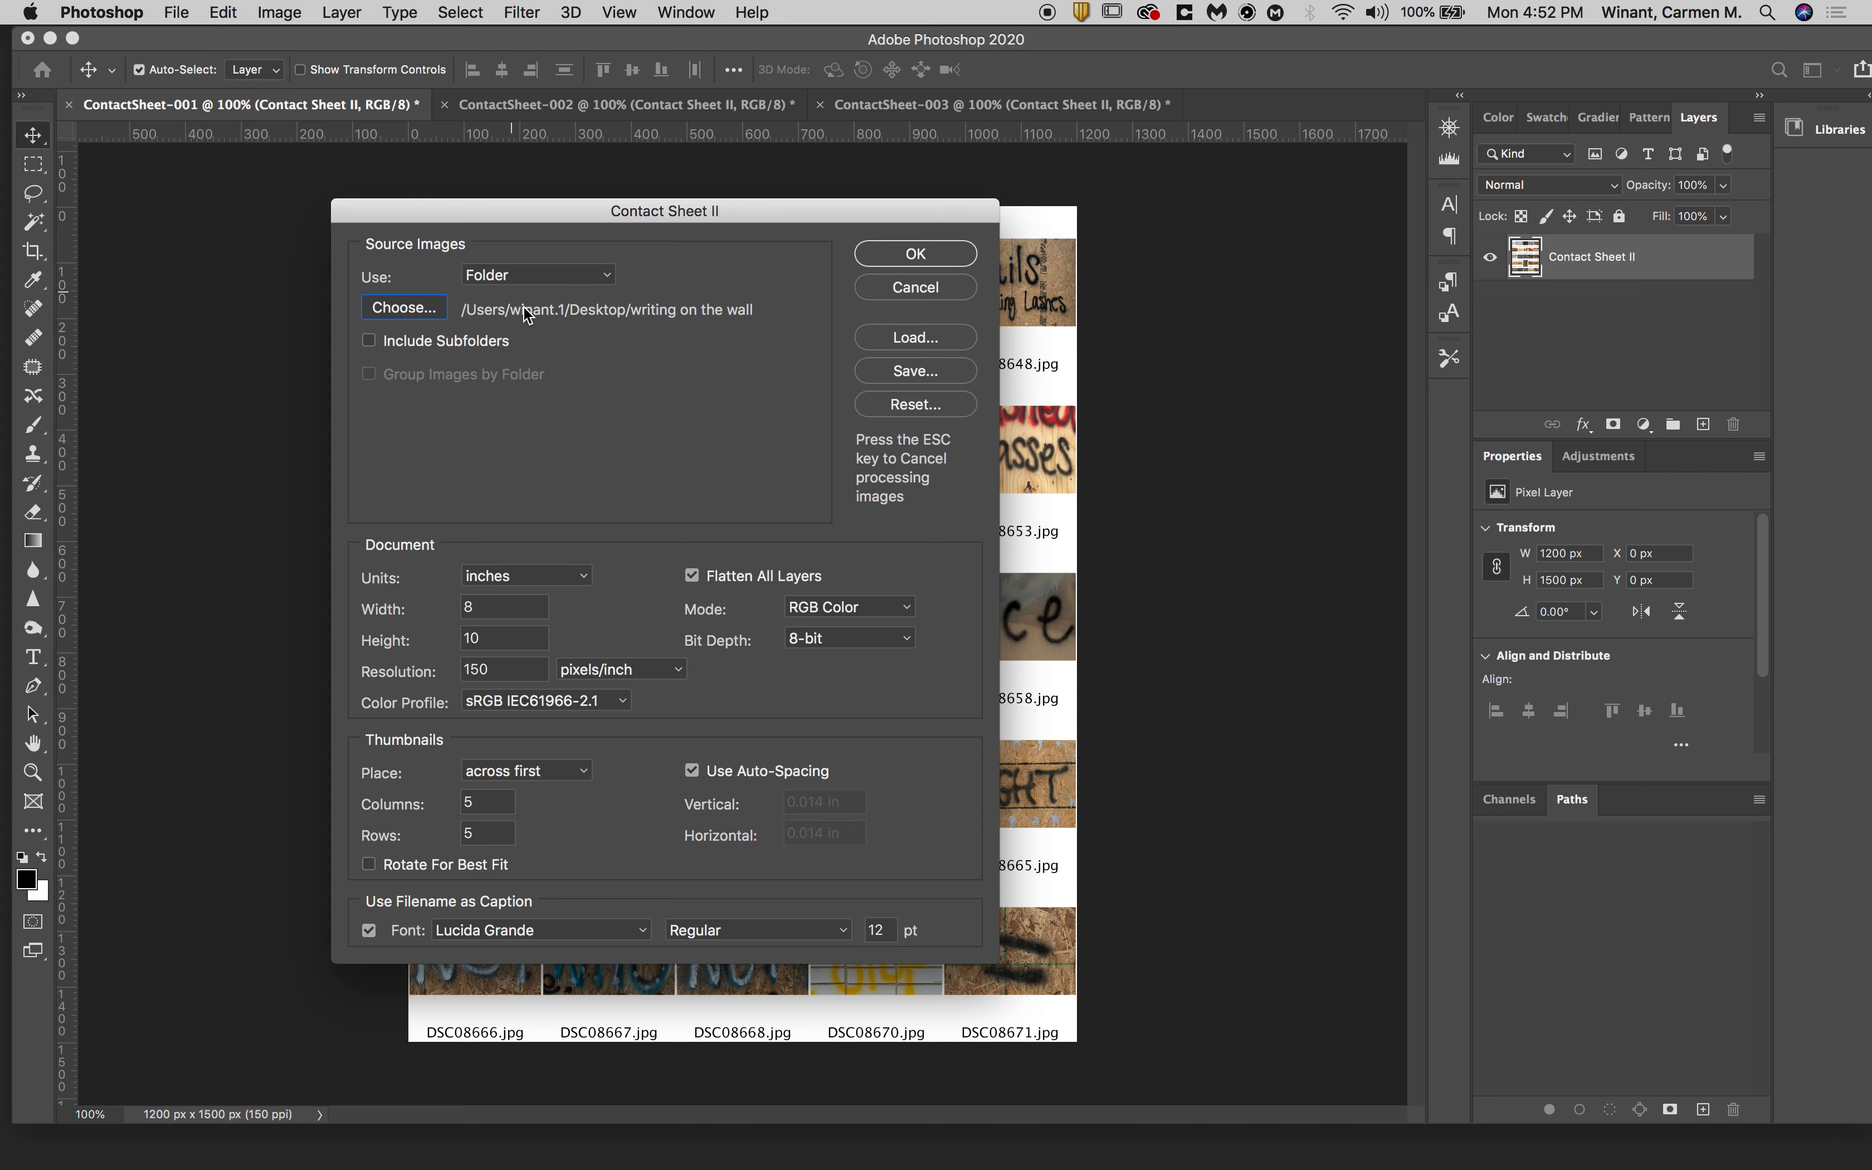